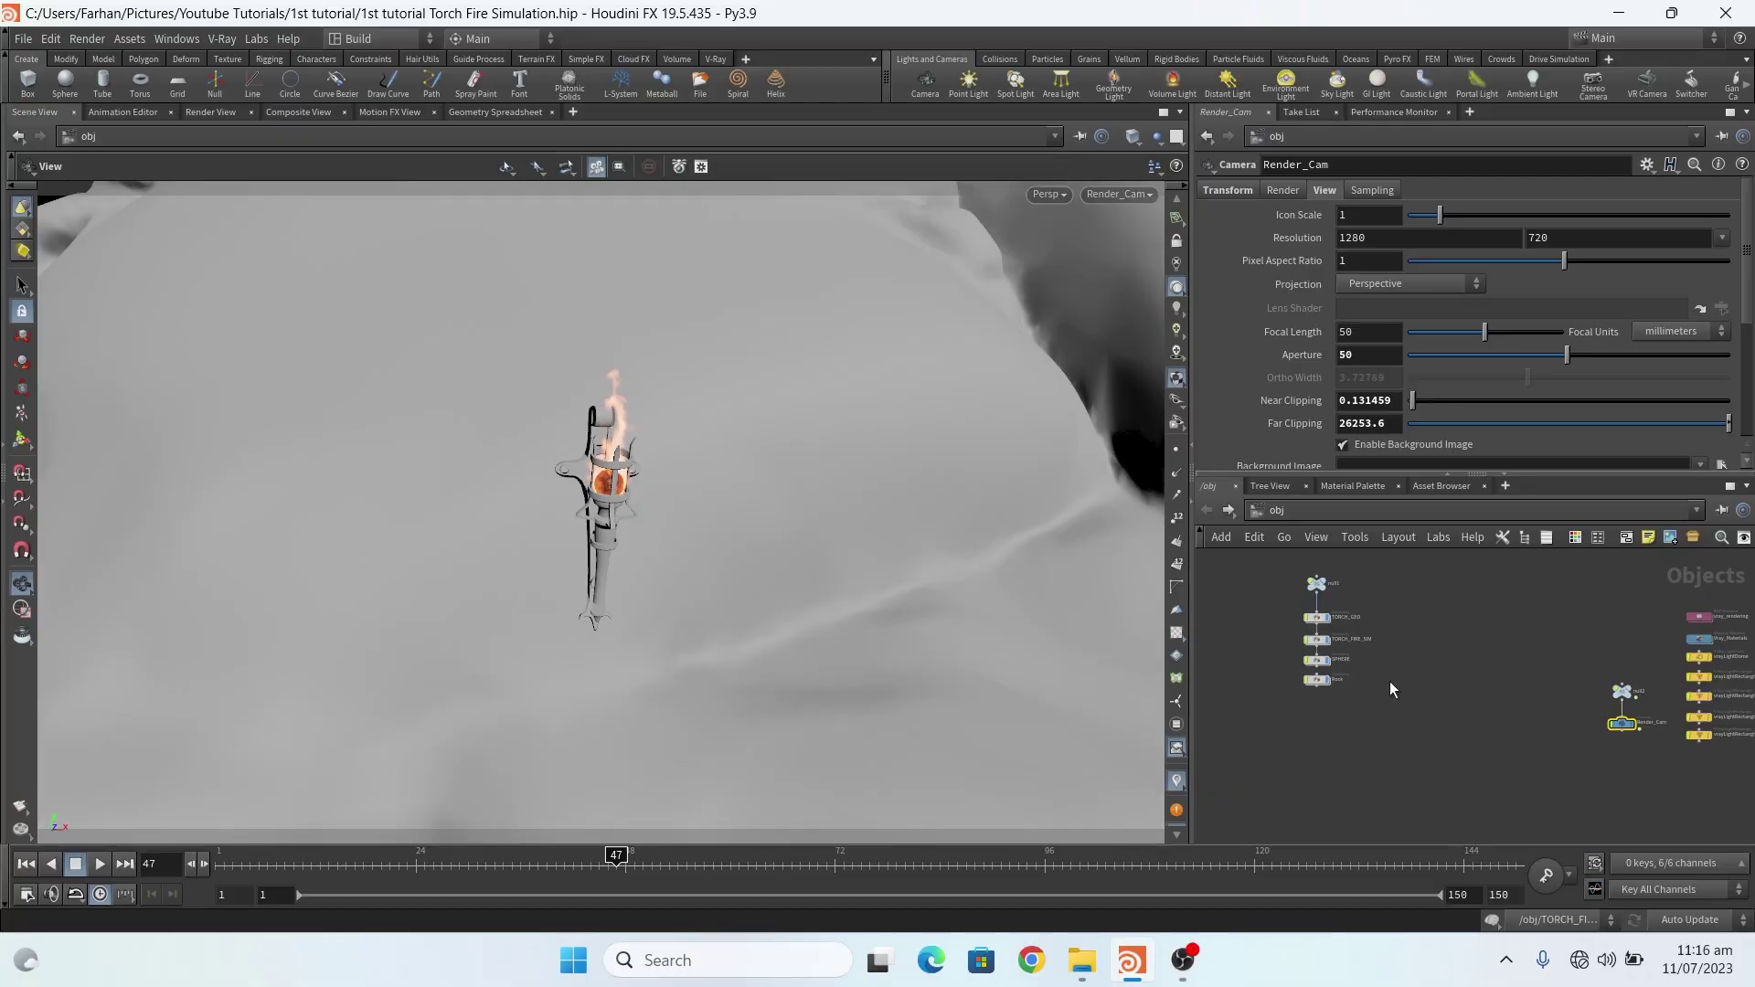
# - Look up the ROP Network node in the TAB menu with 'ro' without adding it
pyautogui.scroll(2, 1529, 651)
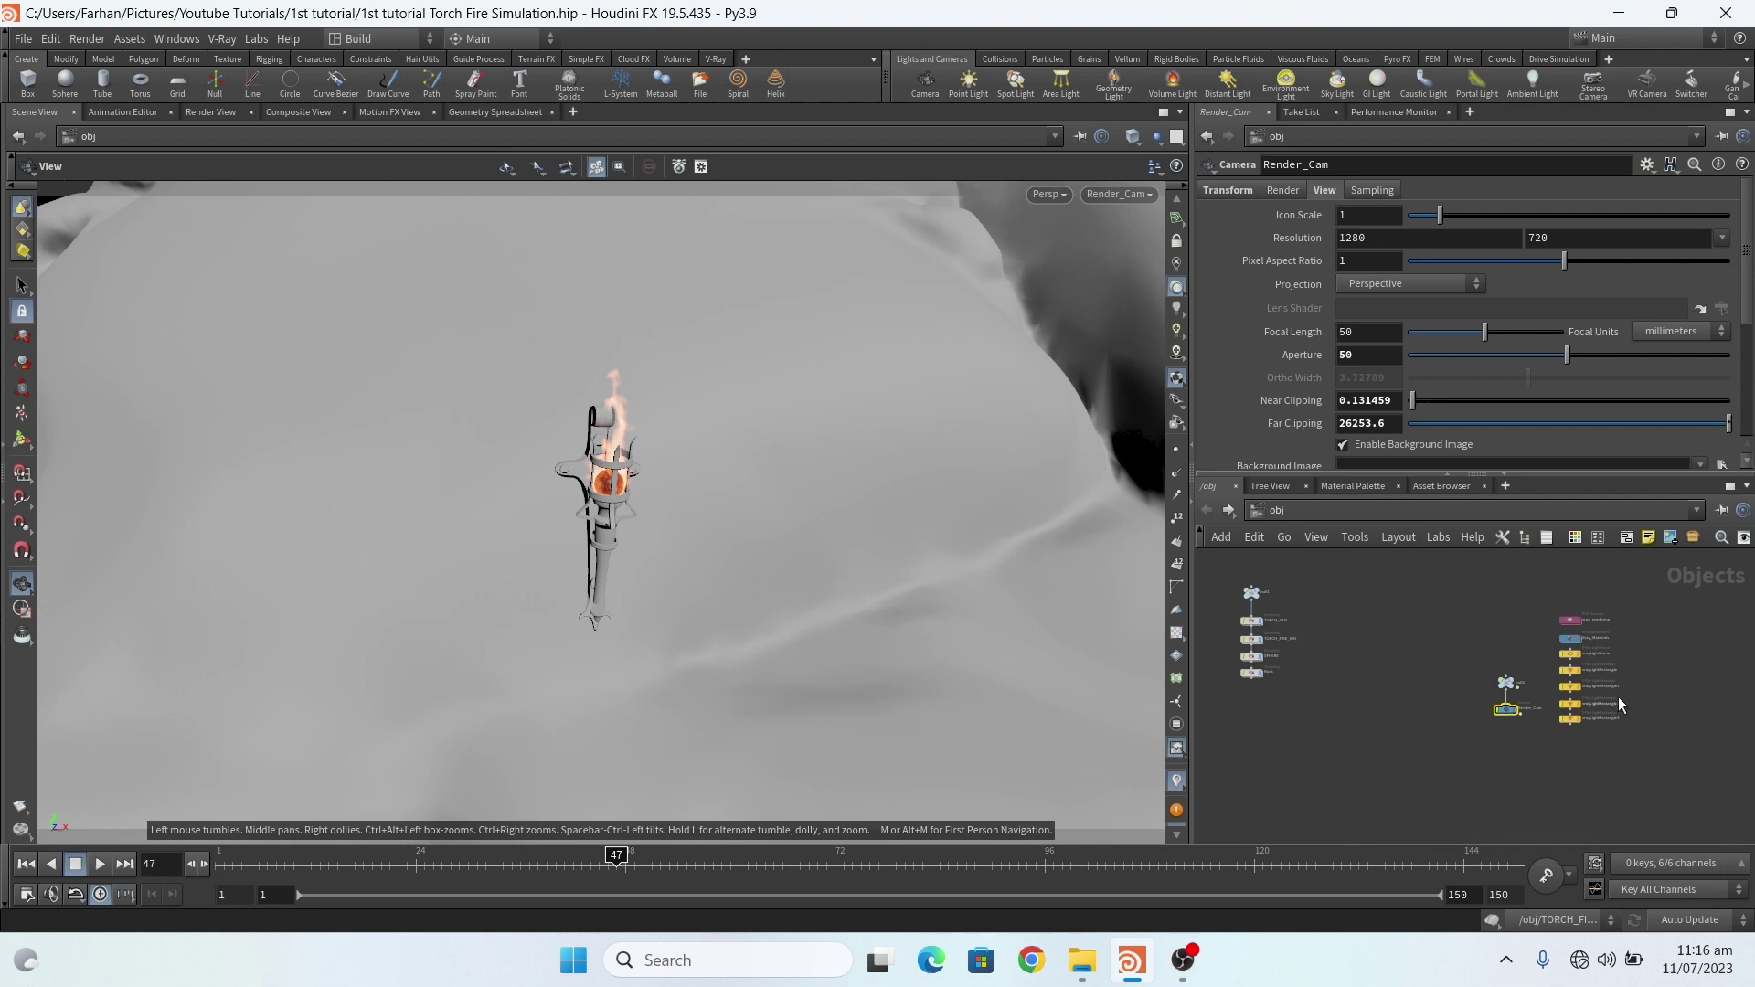
pyautogui.scroll(5, 1609, 699)
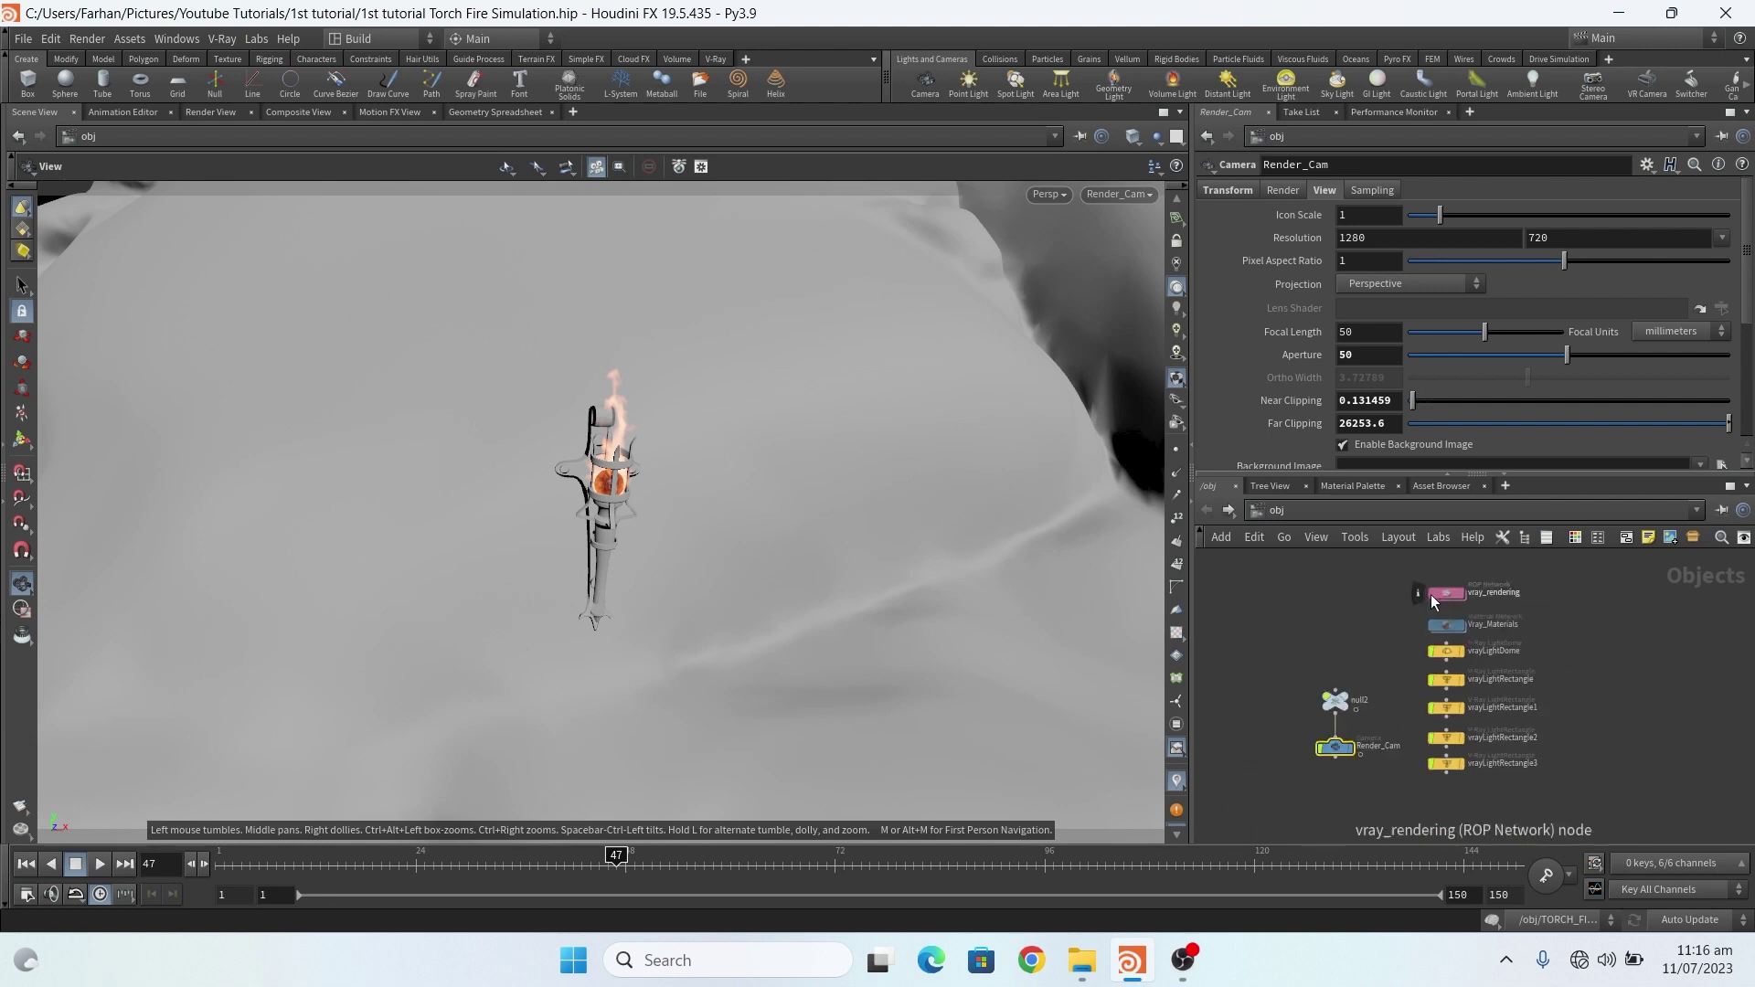
pyautogui.scroll(5, 1488, 637)
pyautogui.scroll(3, 1488, 632)
pyautogui.scroll(-3, 1434, 666)
pyautogui.scroll(4, 1505, 633)
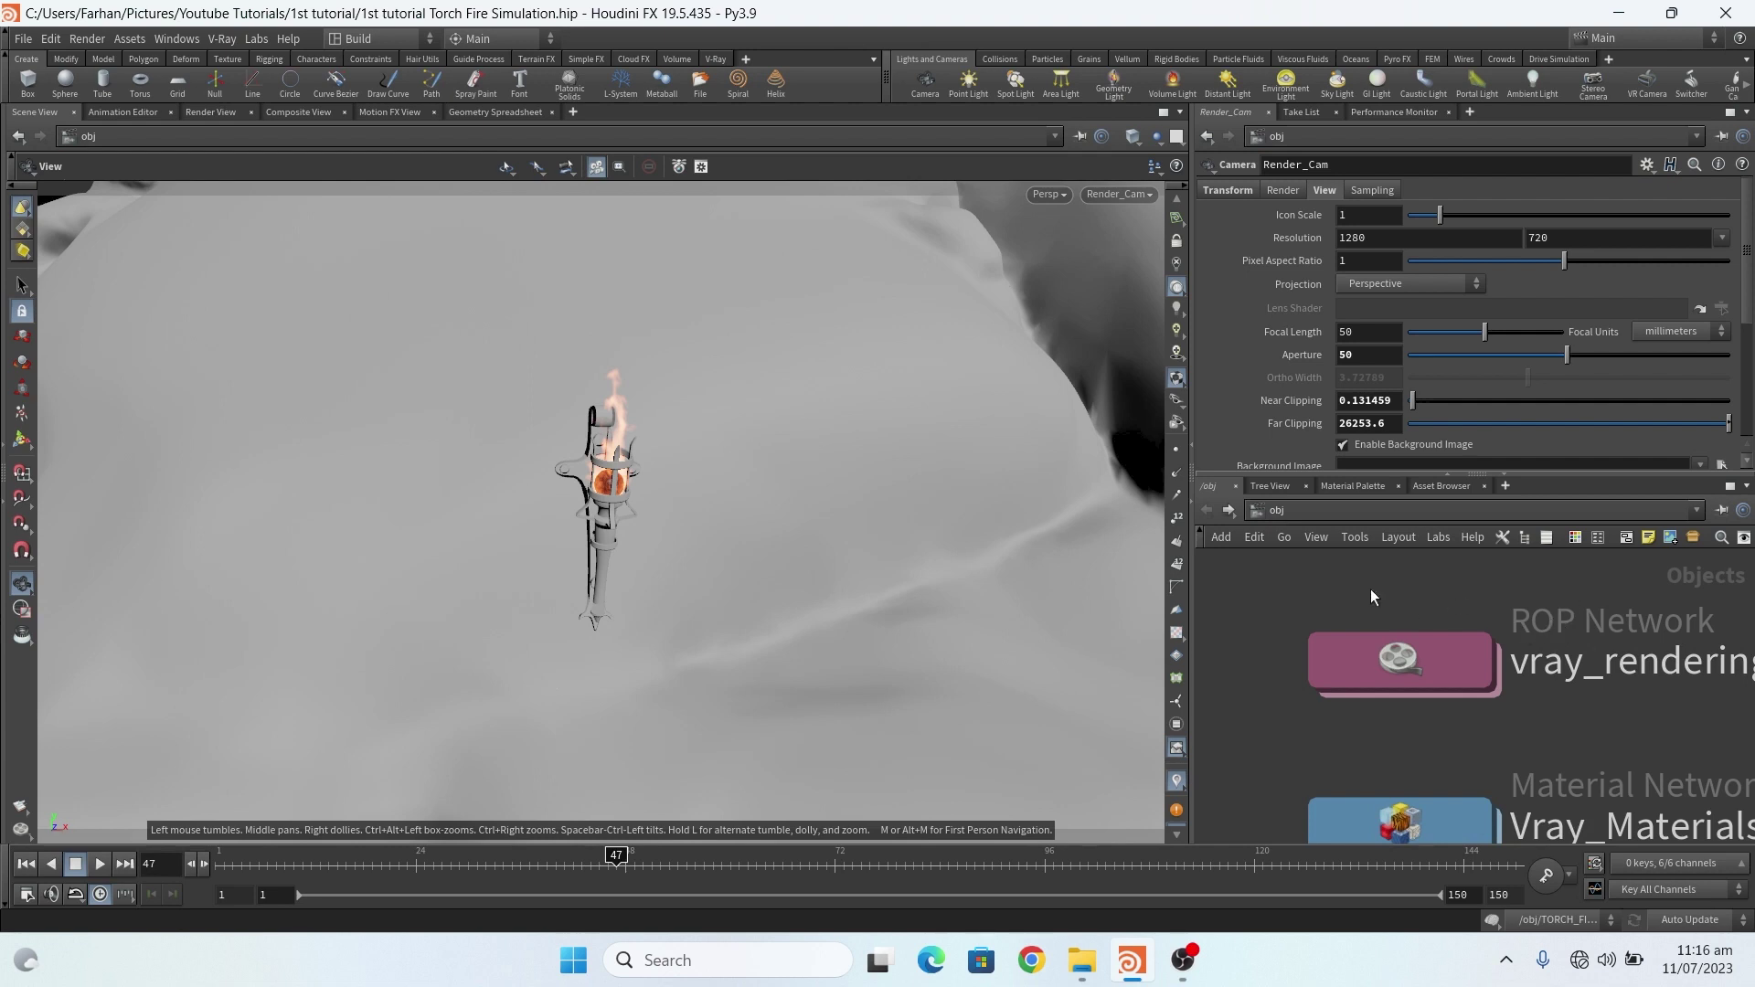
pyautogui.press('Tab')
pyautogui.write('ro')
pyautogui.scroll(-2, 1302, 639)
pyautogui.scroll(2, 1534, 705)
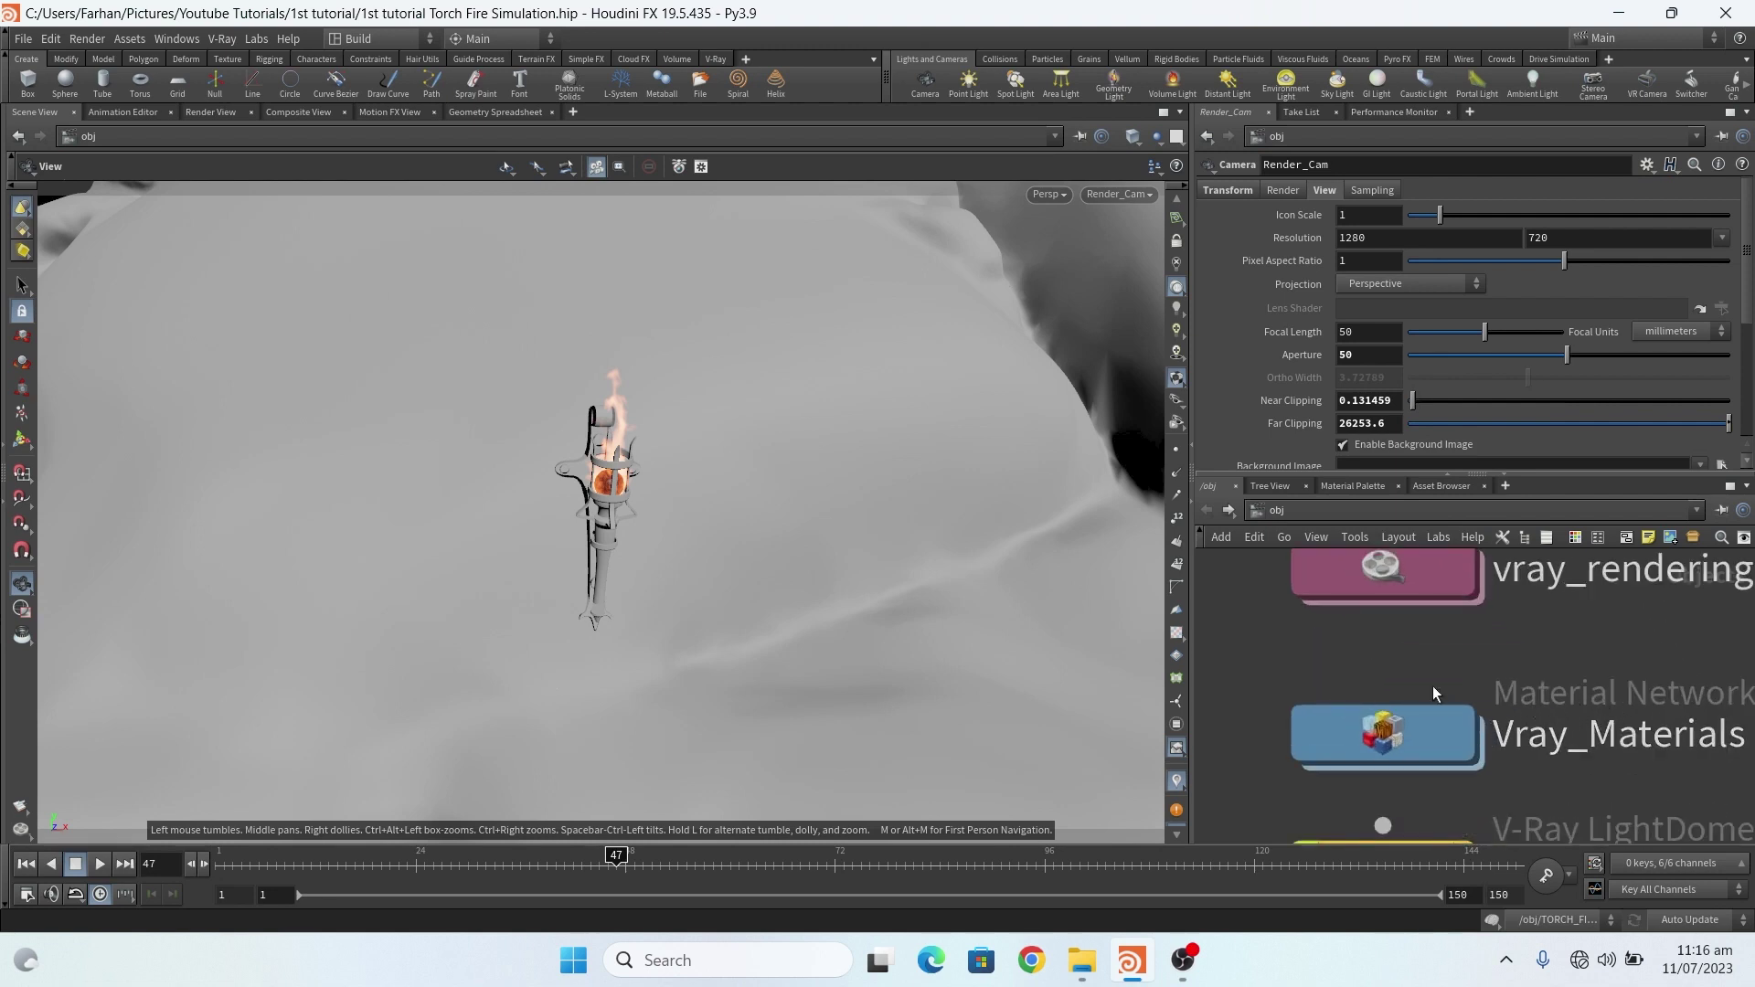
# - Look up the Material Network node in the TAB menu with 'ma' without adding it
pyautogui.press('Tab')
pyautogui.write('ma')
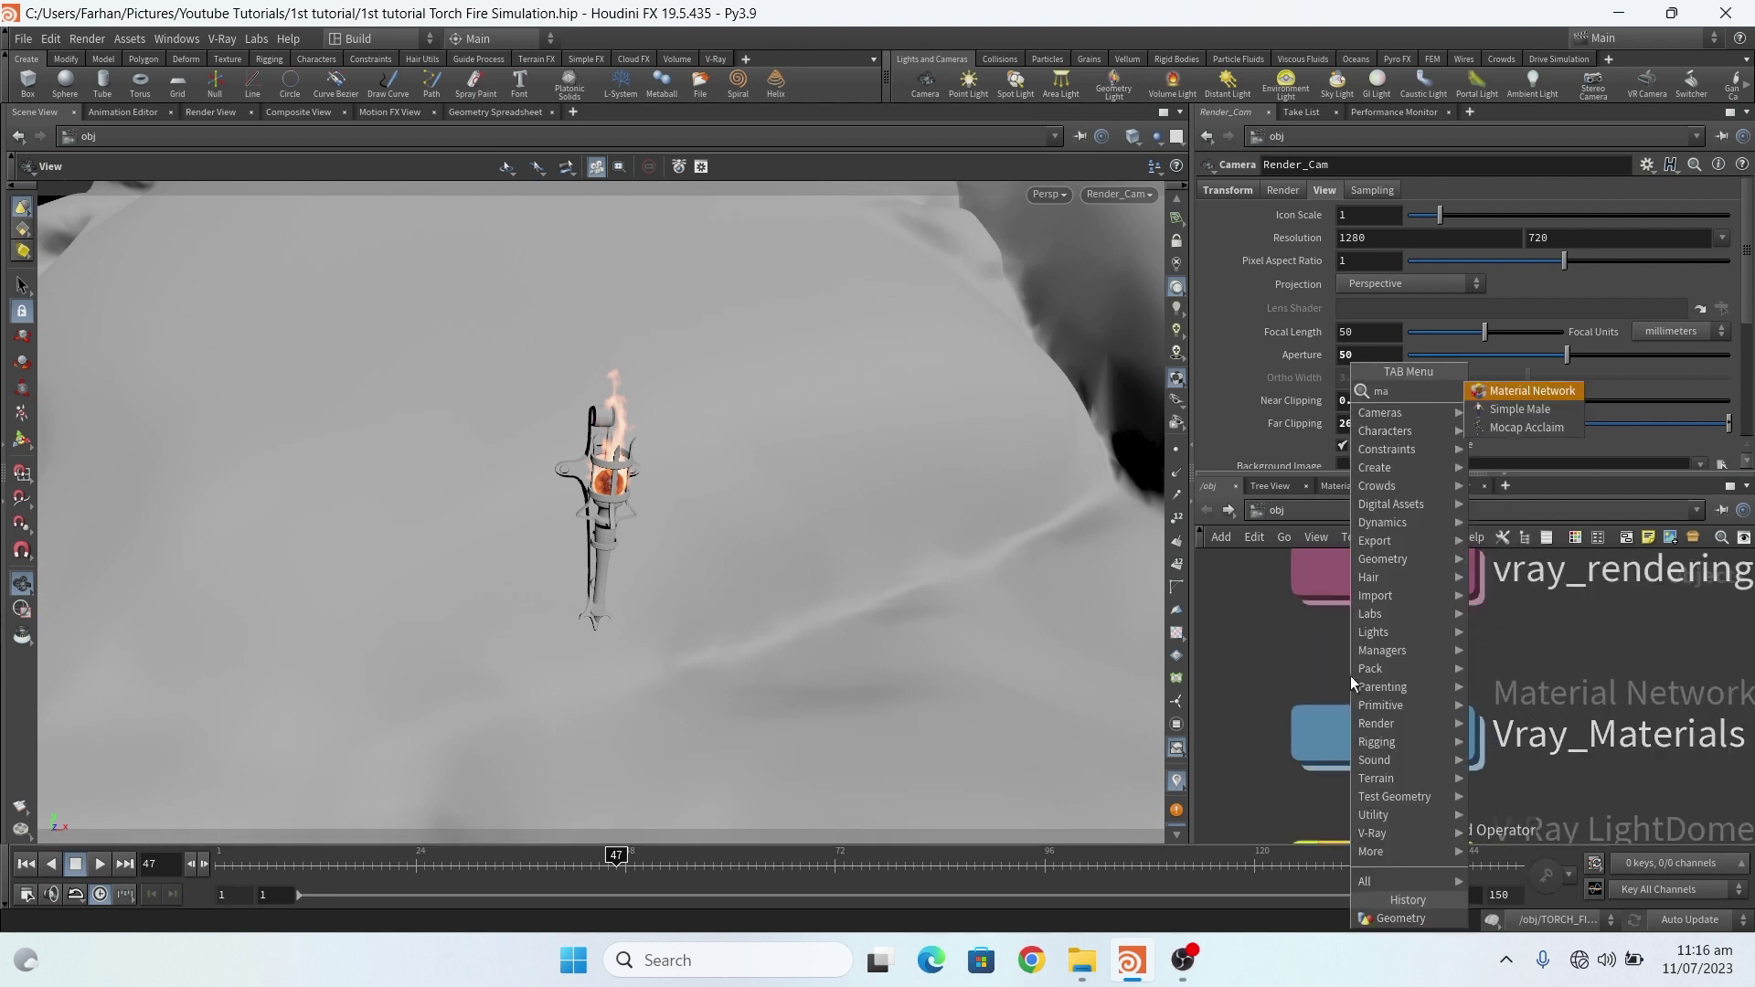
pyautogui.scroll(-1, 1259, 655)
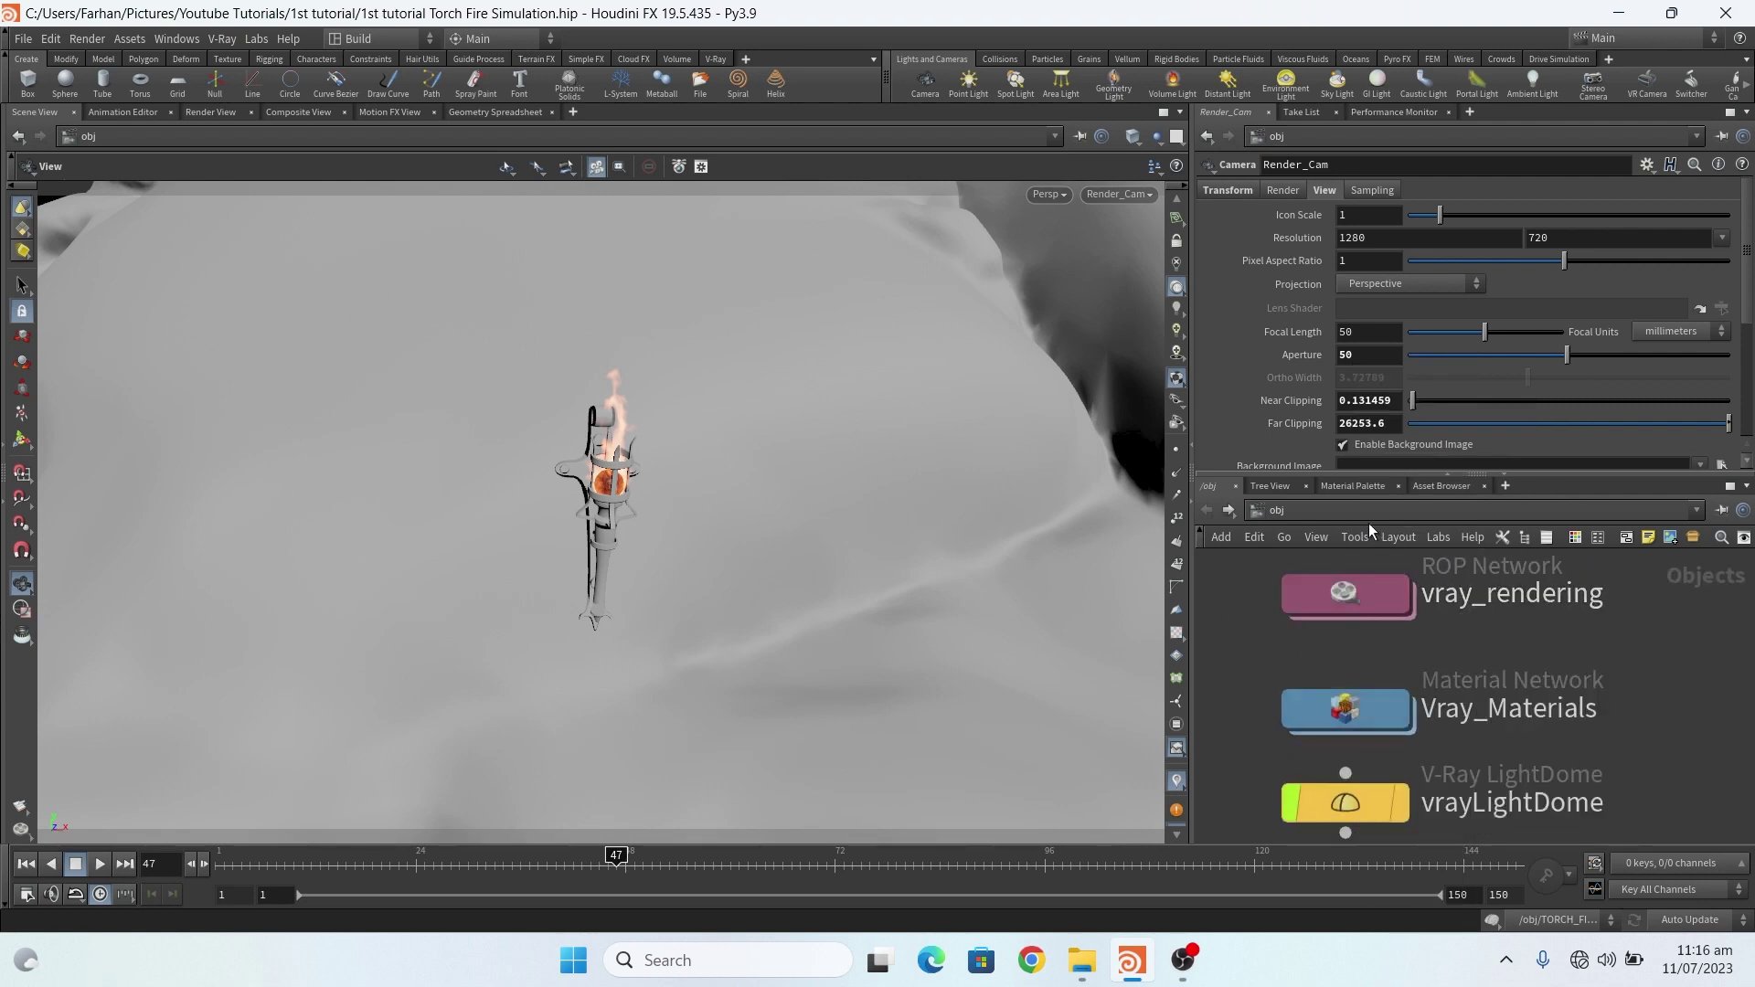
# - Visit the /mat network, go back to /obj, then switch to the /out network
pyautogui.click(1271, 512)
pyautogui.click(1303, 585)
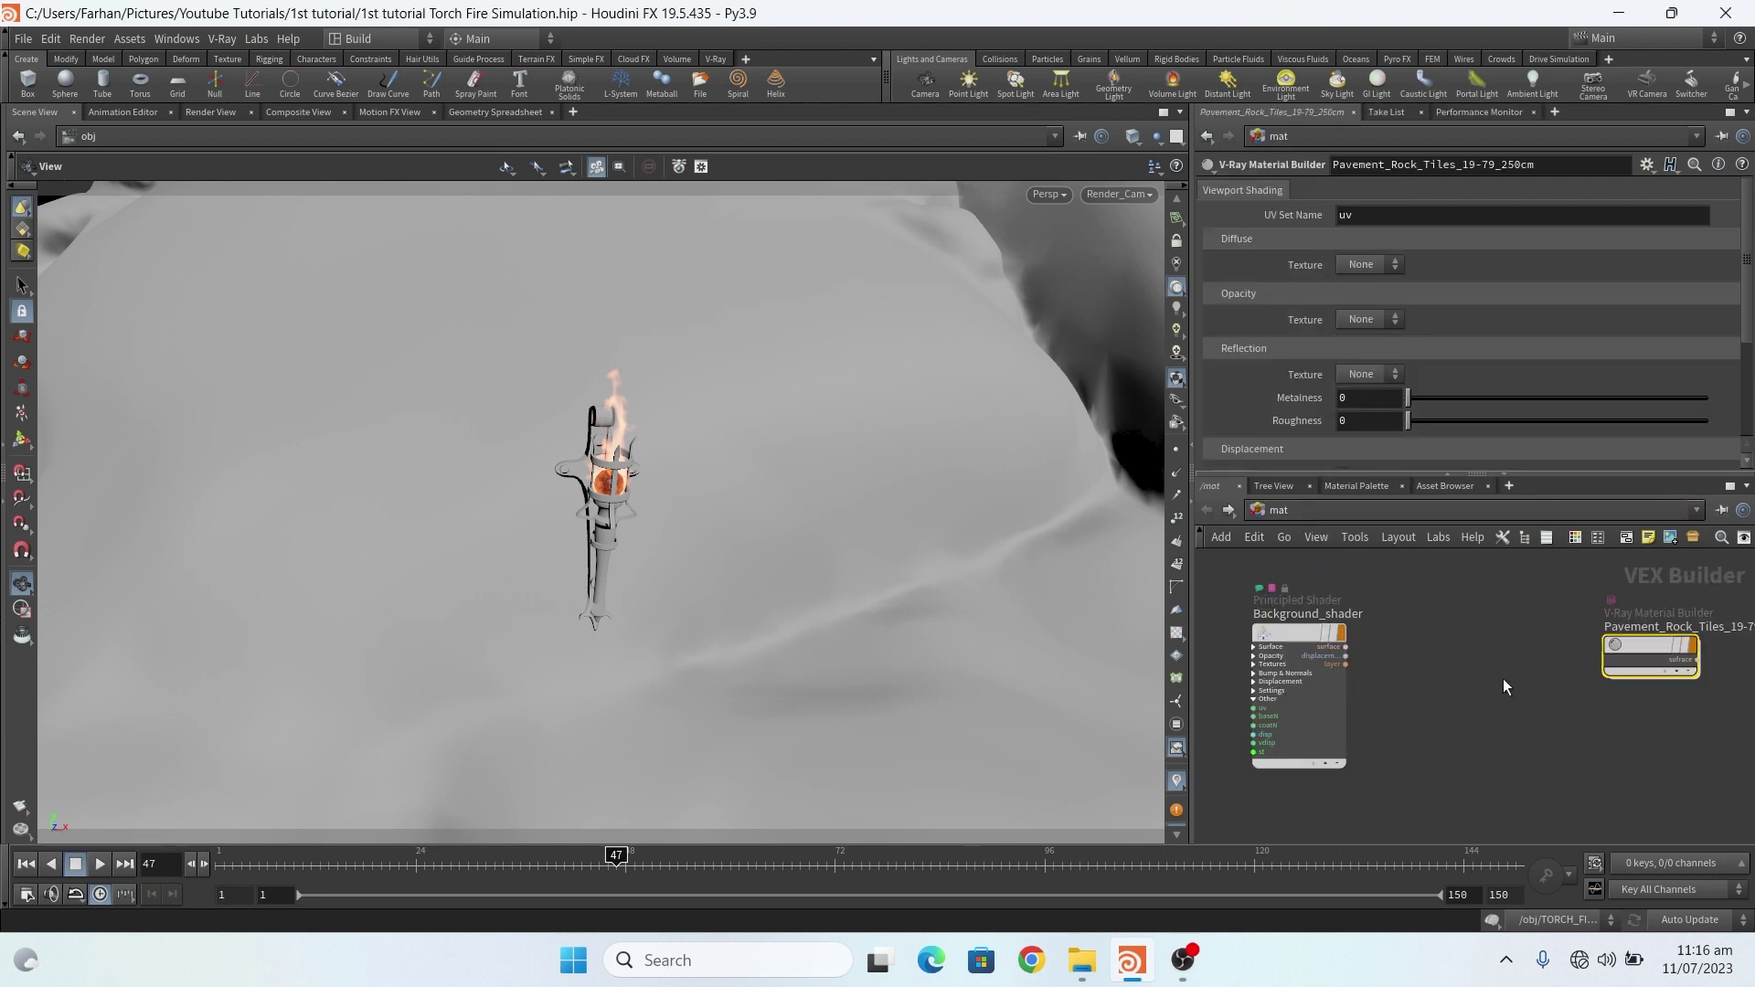
pyautogui.click(1205, 509)
pyautogui.click(1303, 512)
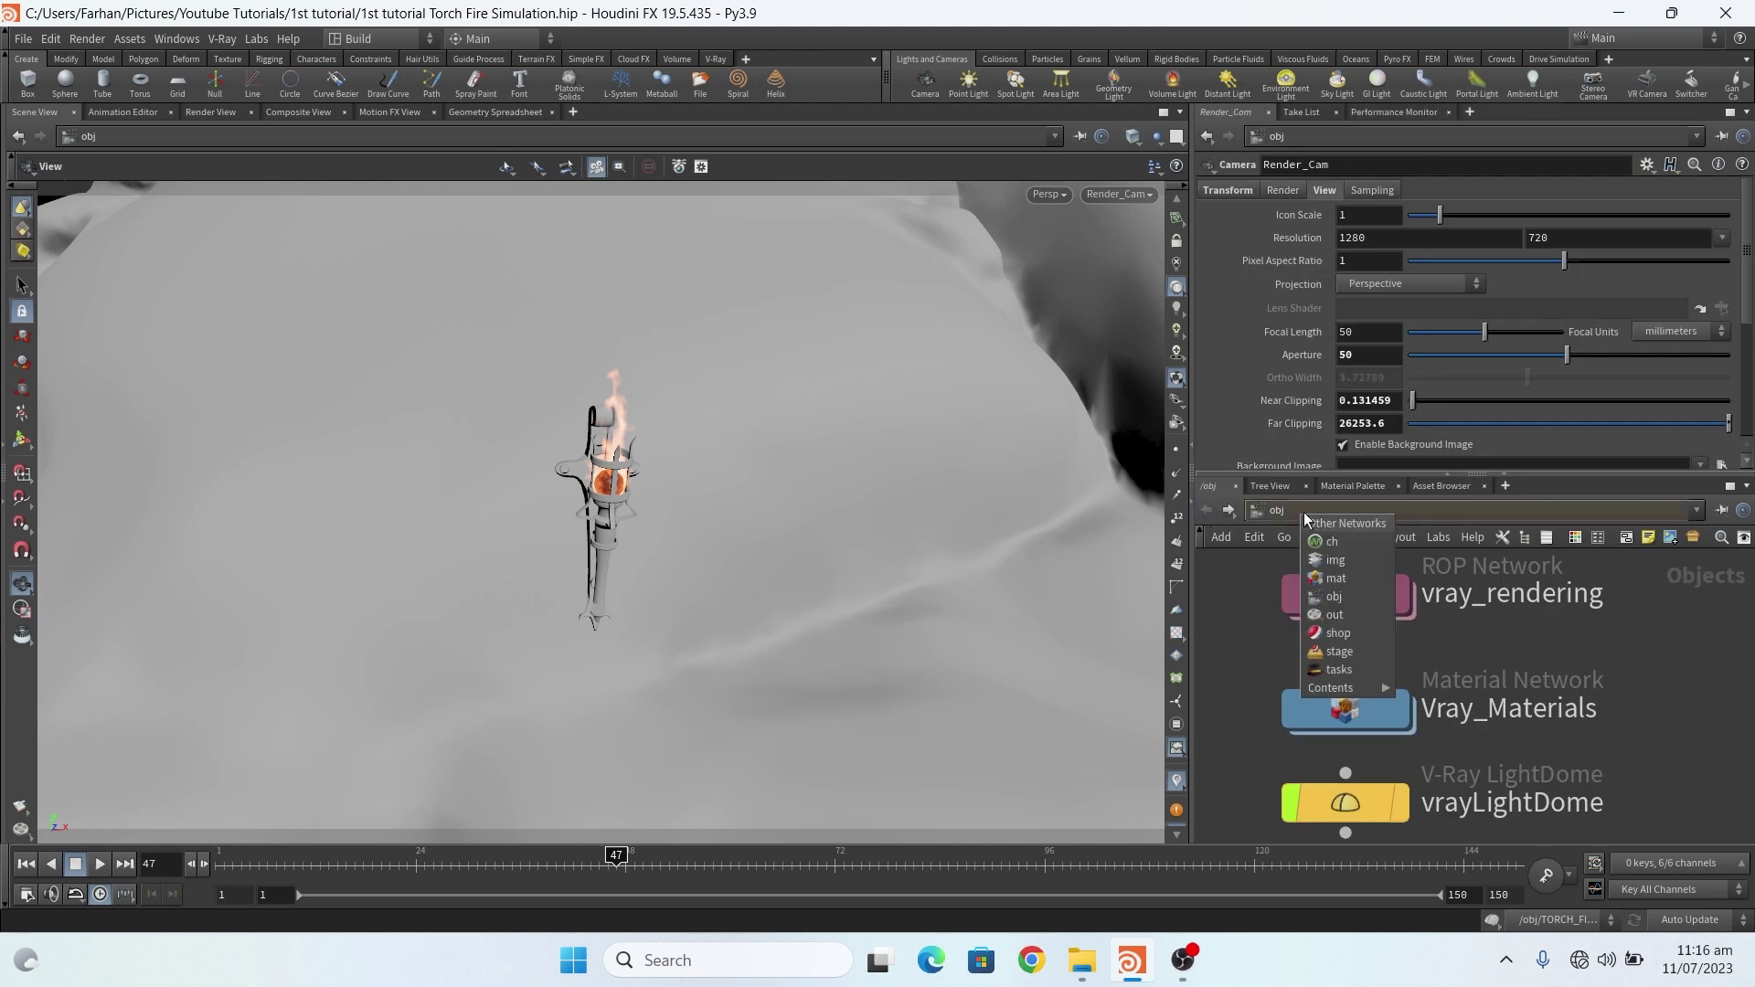
pyautogui.click(1315, 607)
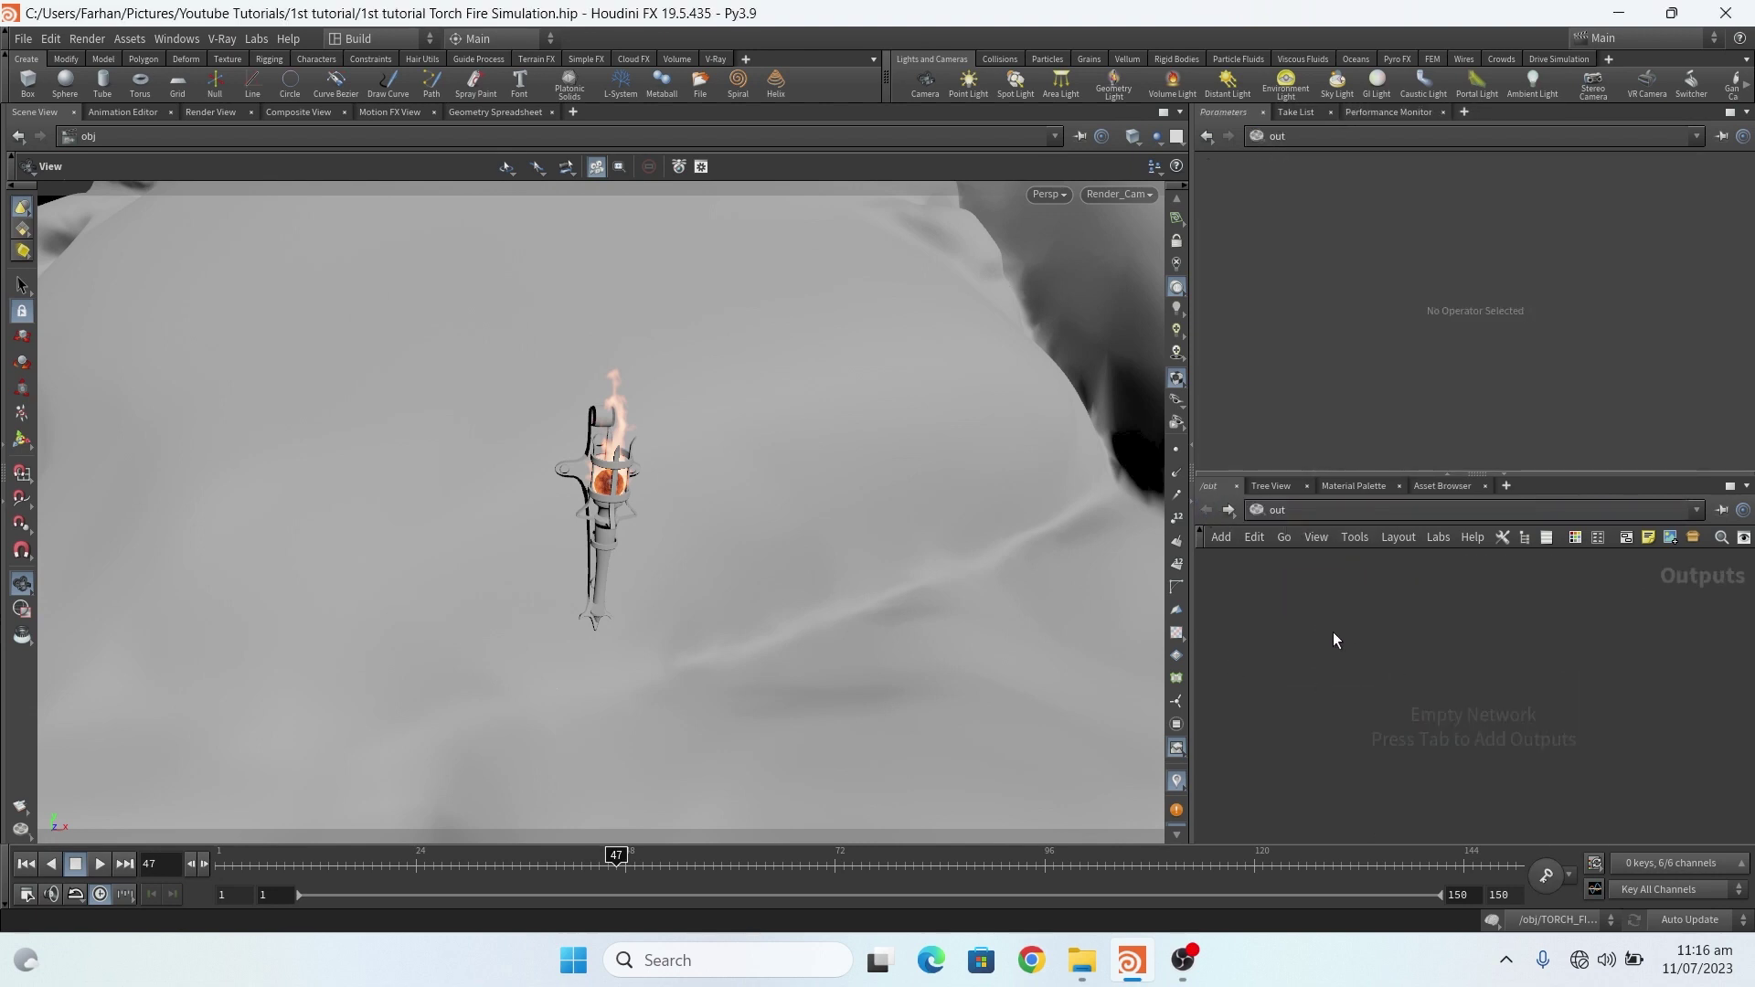
# - Search the TAB menu for 'vra' in /out and dismiss it without adding a node
pyautogui.press('Tab')
pyautogui.write('vra')
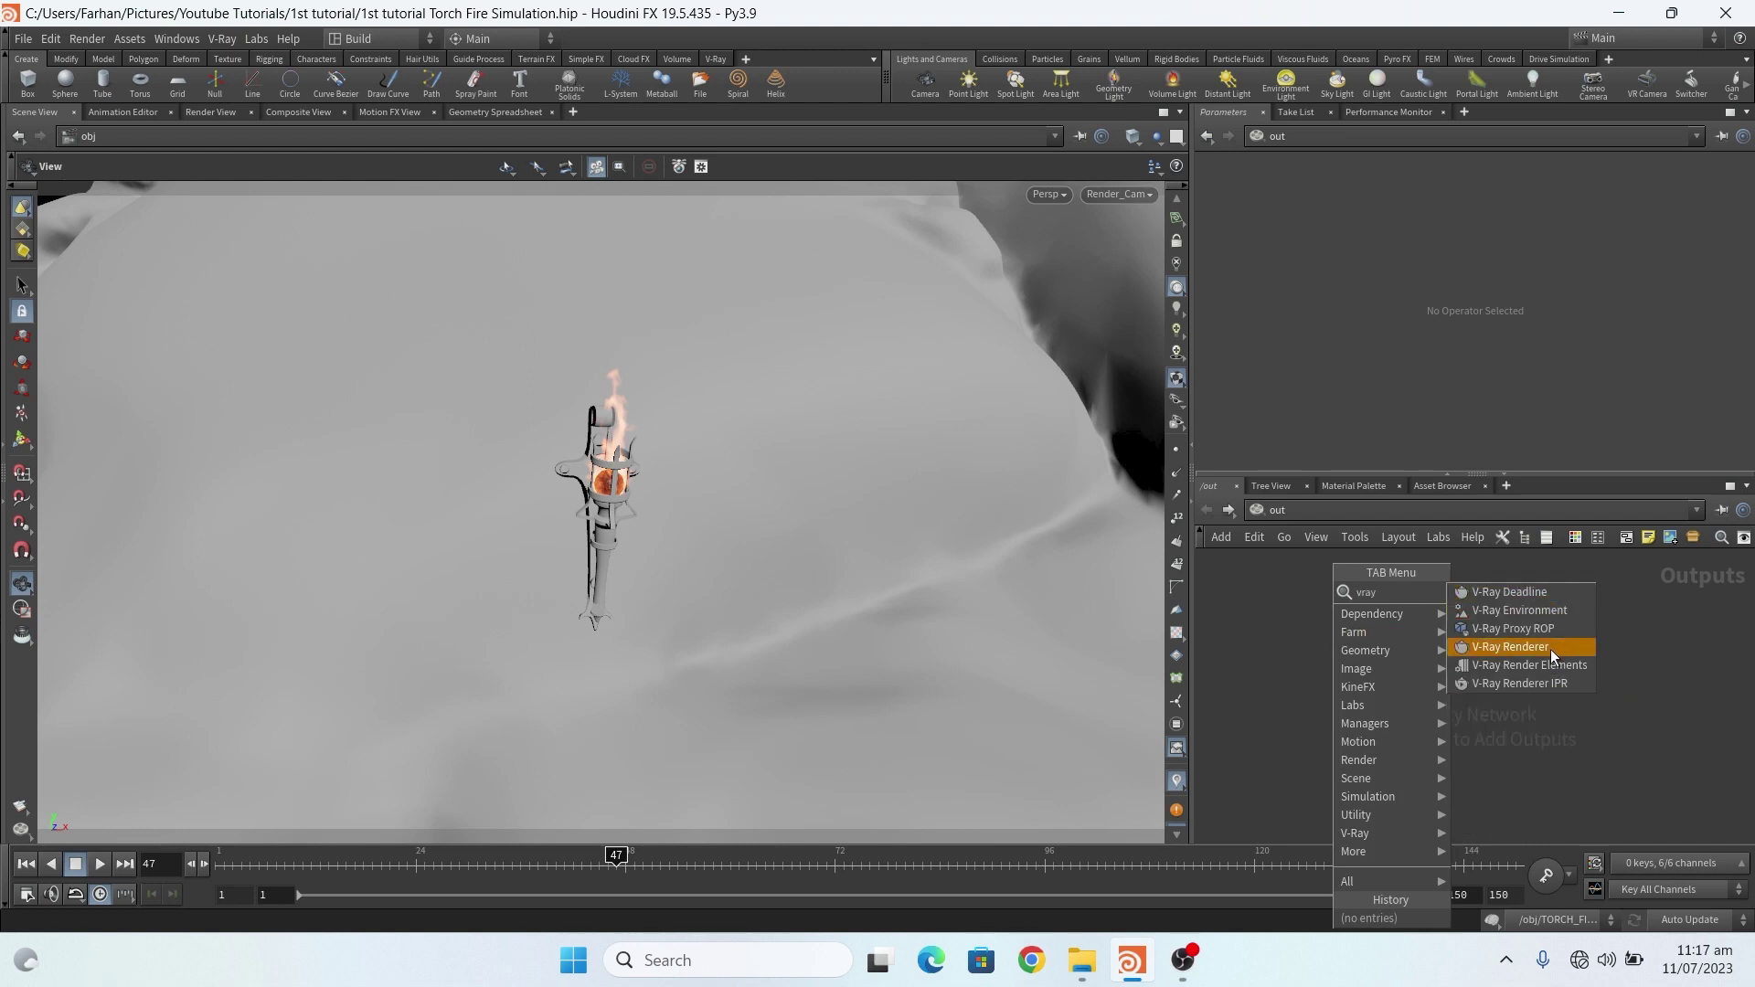
pyautogui.press('Escape')
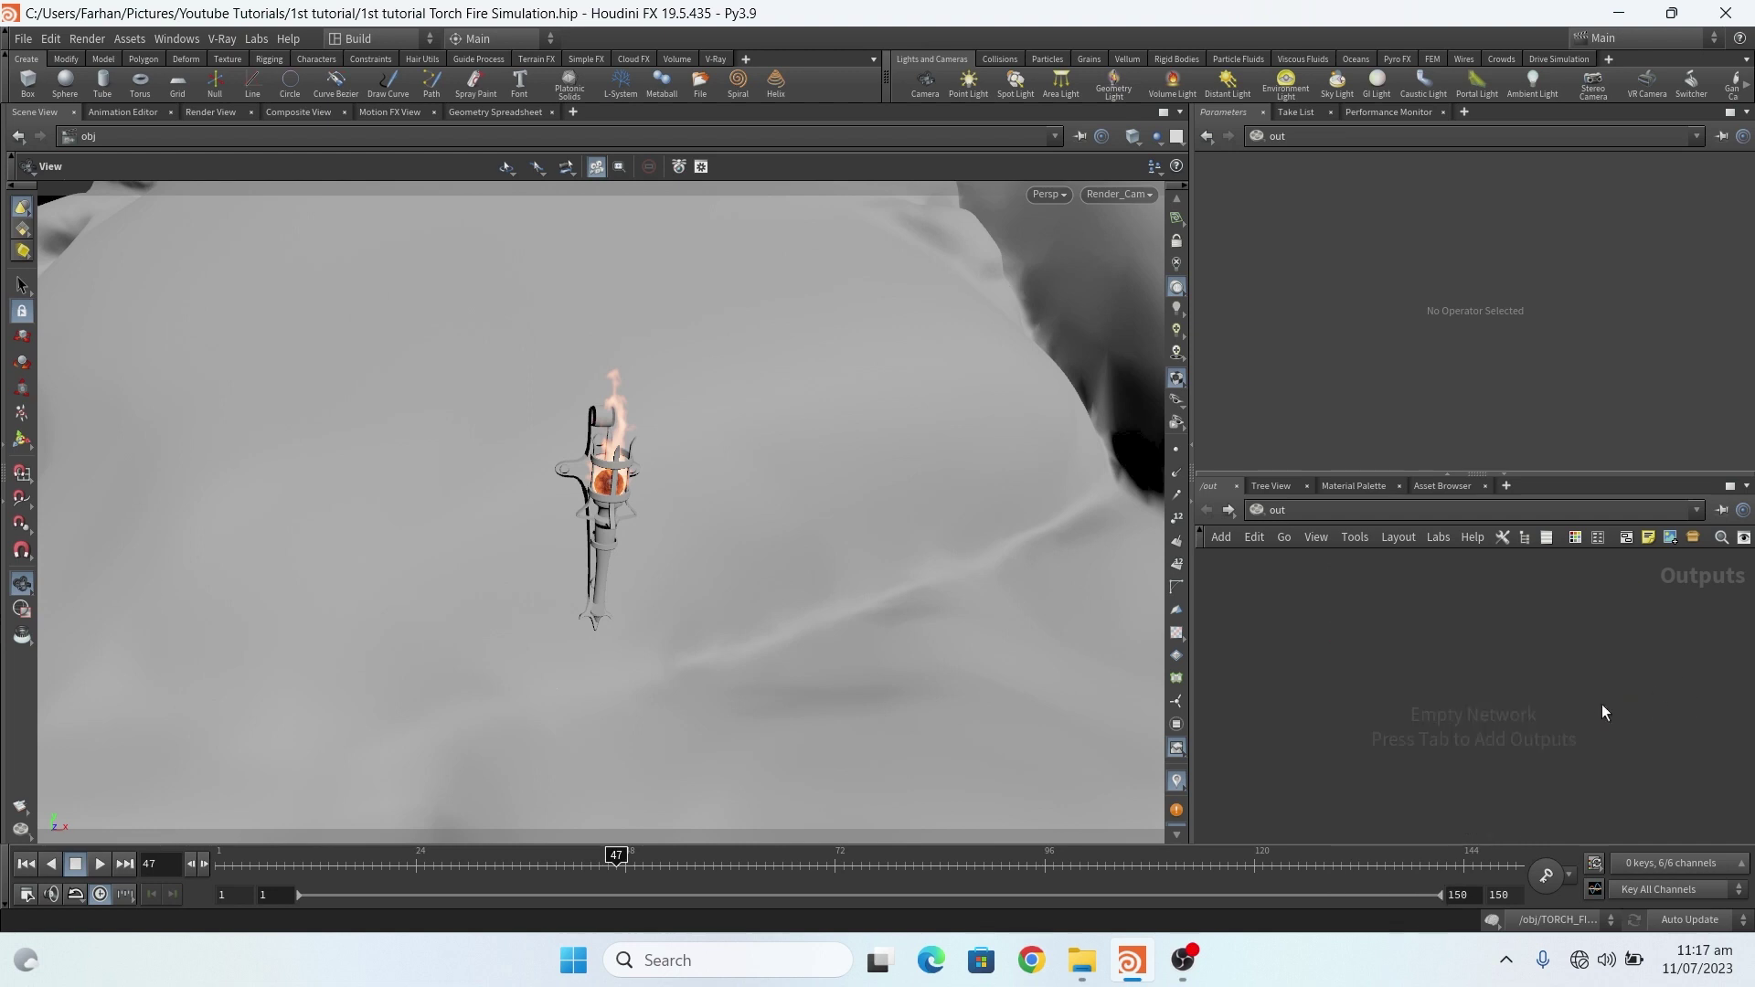
# - Return to /obj and dive into the vray_rendering ROP Network
pyautogui.click(1206, 511)
pyautogui.scroll(5, 1482, 625)
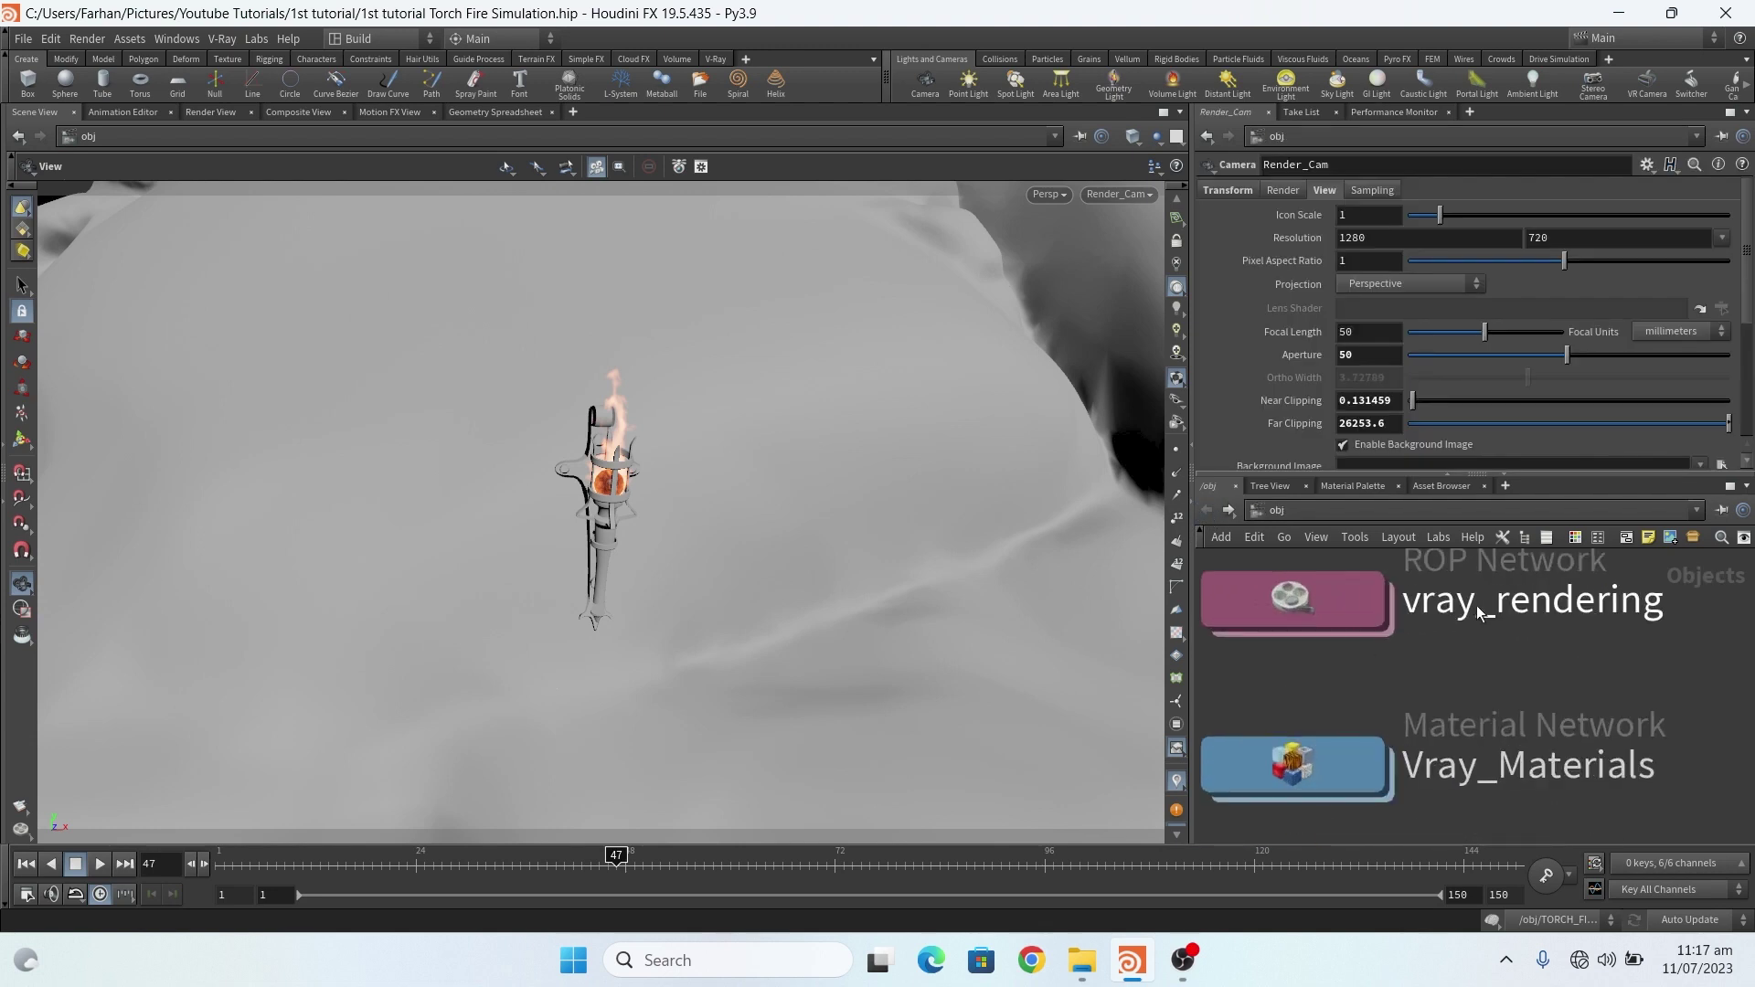
pyautogui.scroll(-3, 1499, 610)
pyautogui.scroll(3, 1408, 616)
pyautogui.doubleClick(1389, 616)
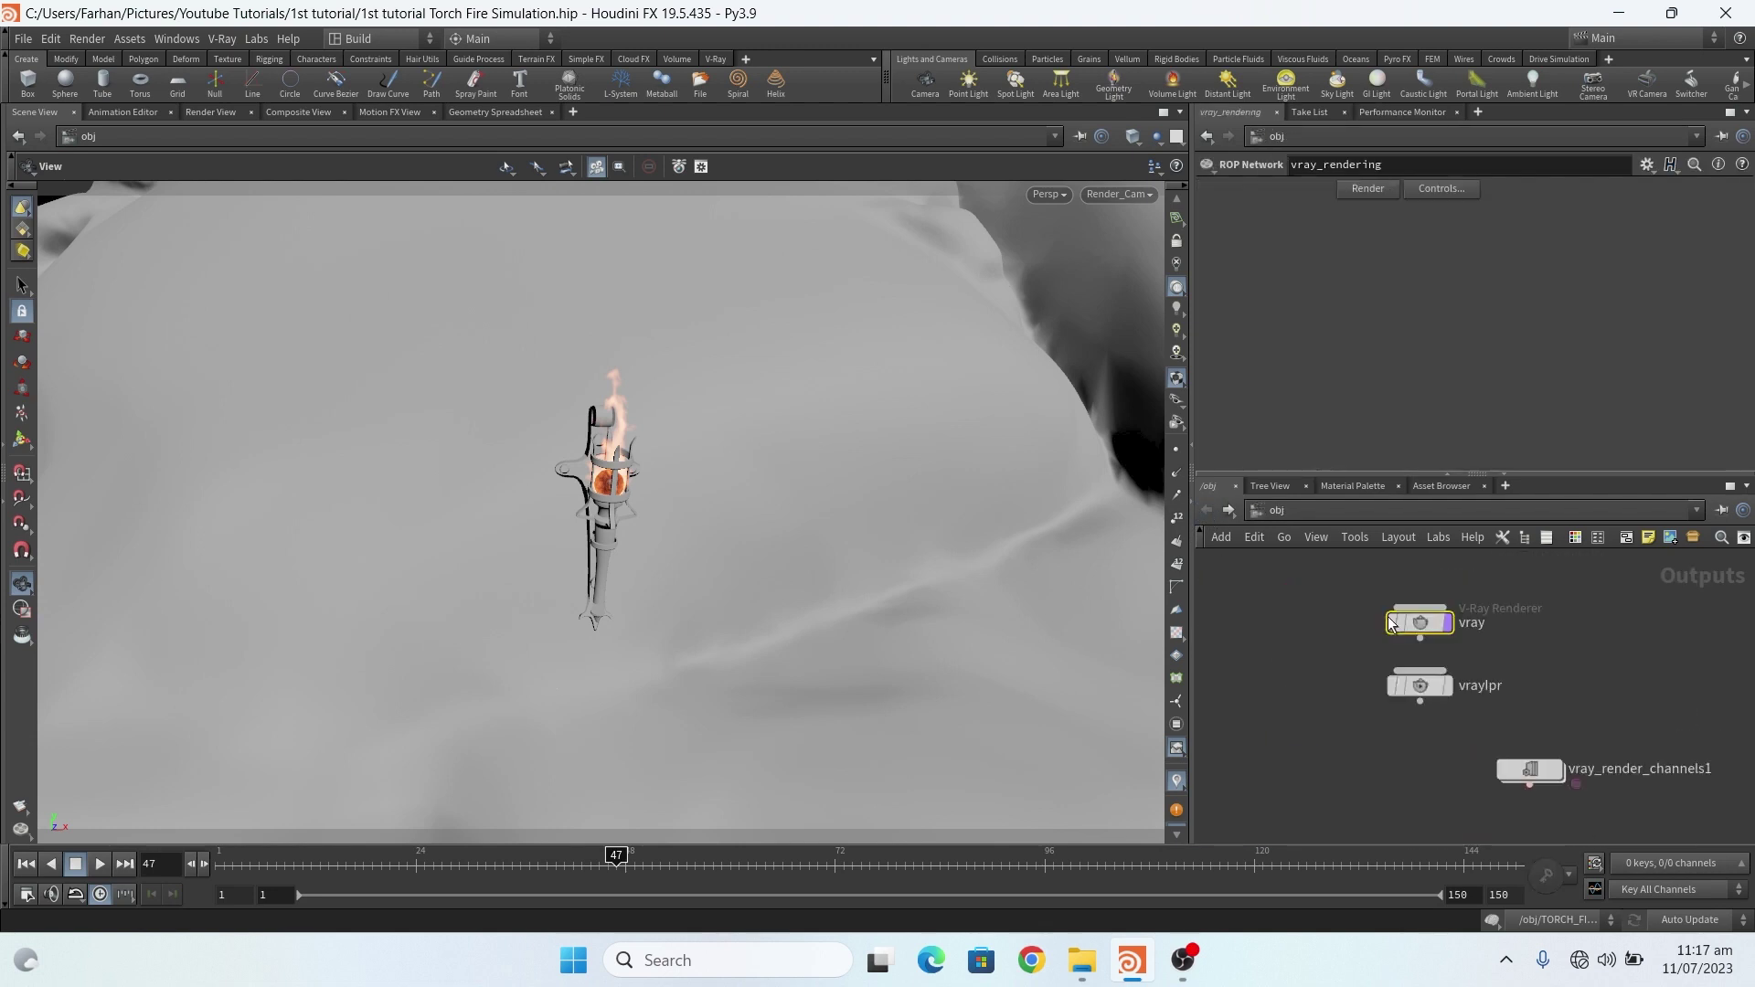
pyautogui.scroll(4, 1423, 614)
pyautogui.scroll(2, 1423, 615)
pyautogui.scroll(-3, 1418, 631)
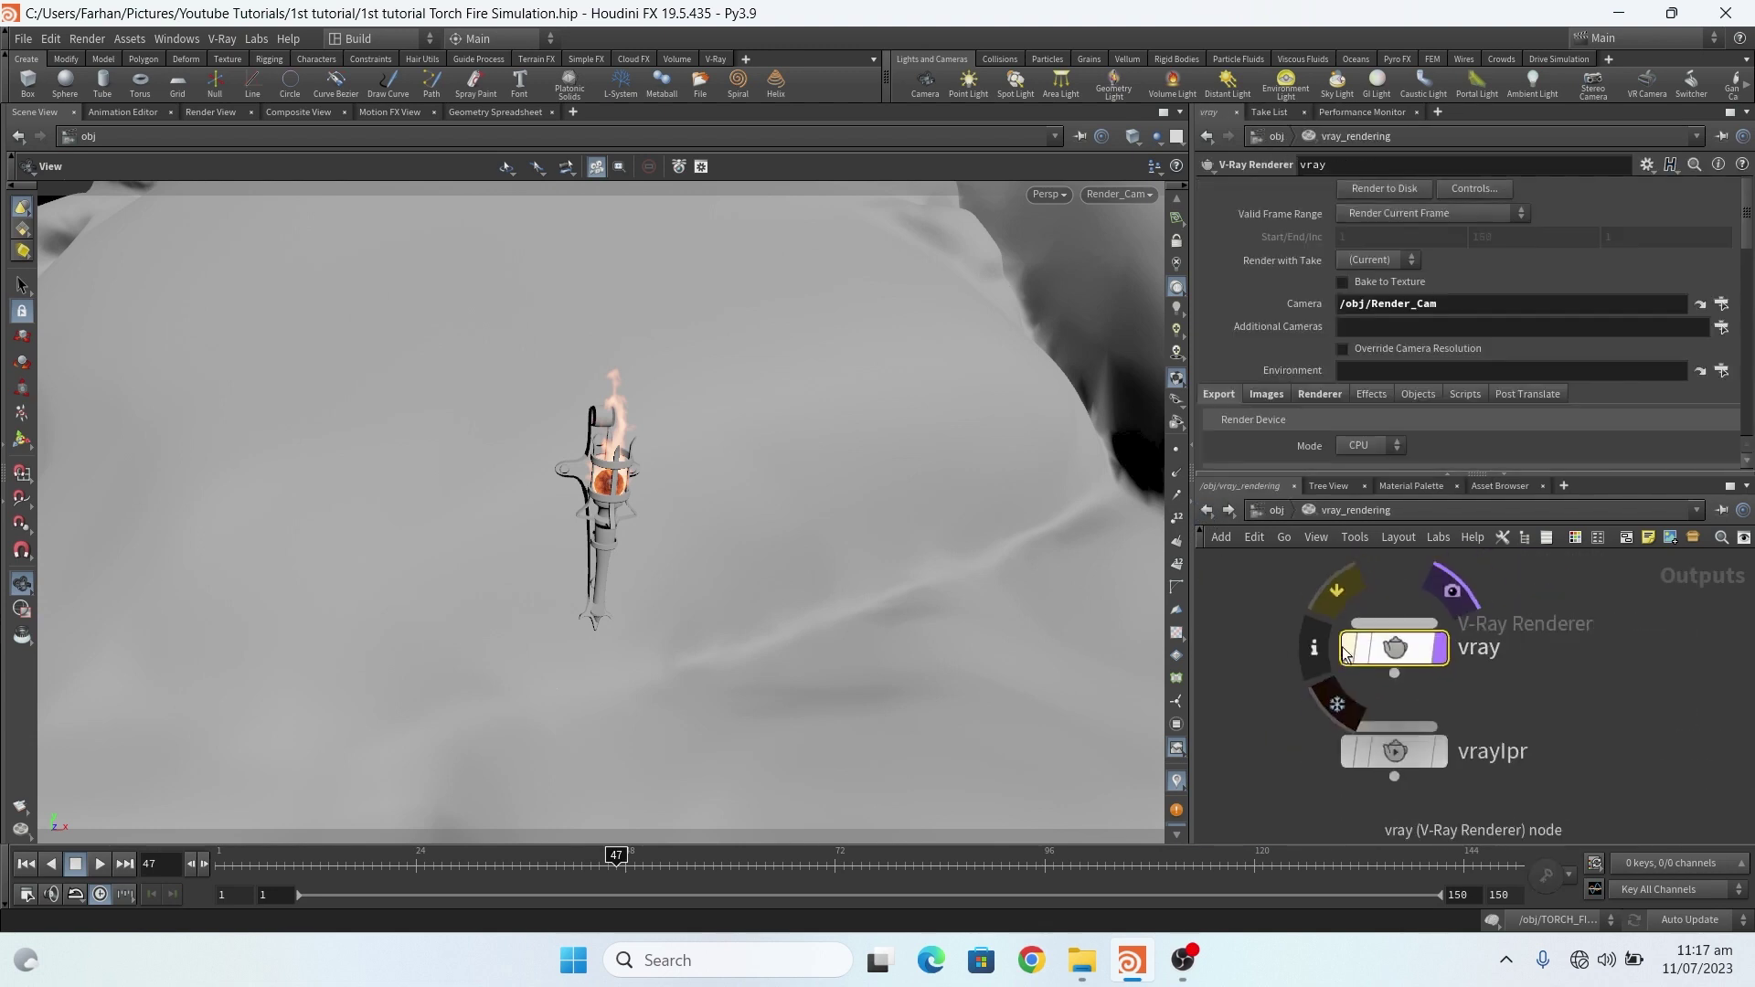
pyautogui.scroll(1, 1554, 686)
# - Search 'vray' in the TAB menu without adding anything, then inspect the vray renderer node
pyautogui.press('Tab')
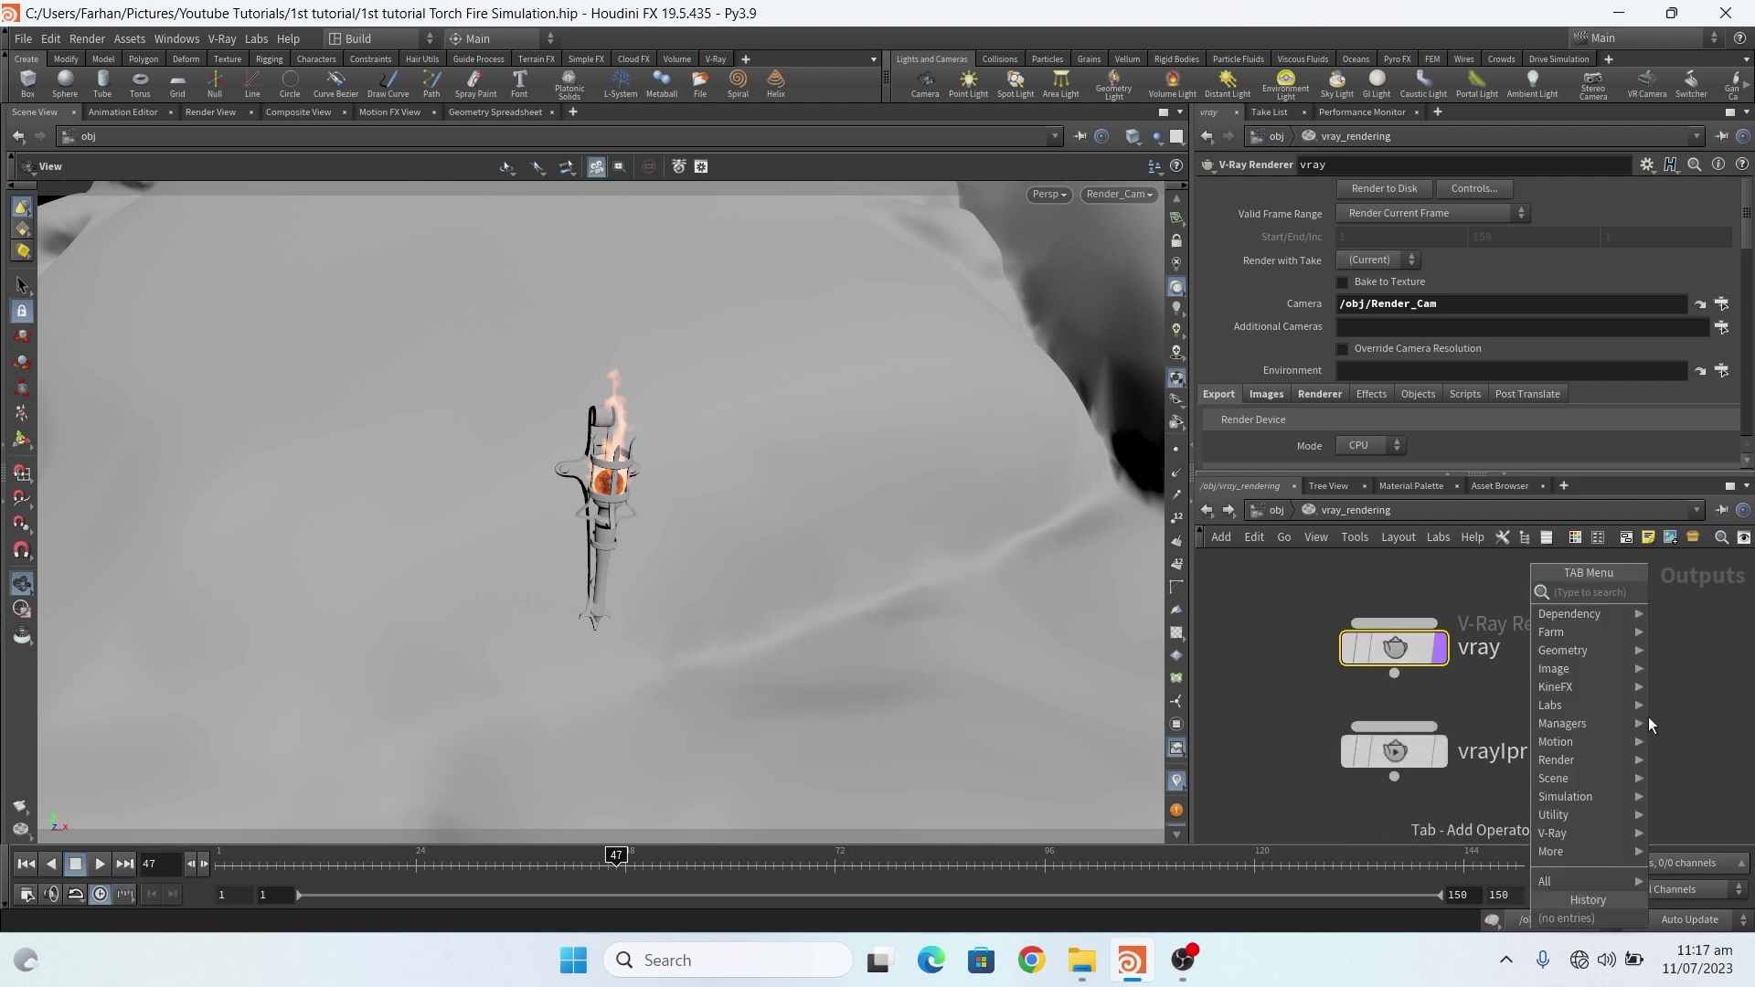
pyautogui.write('vray')
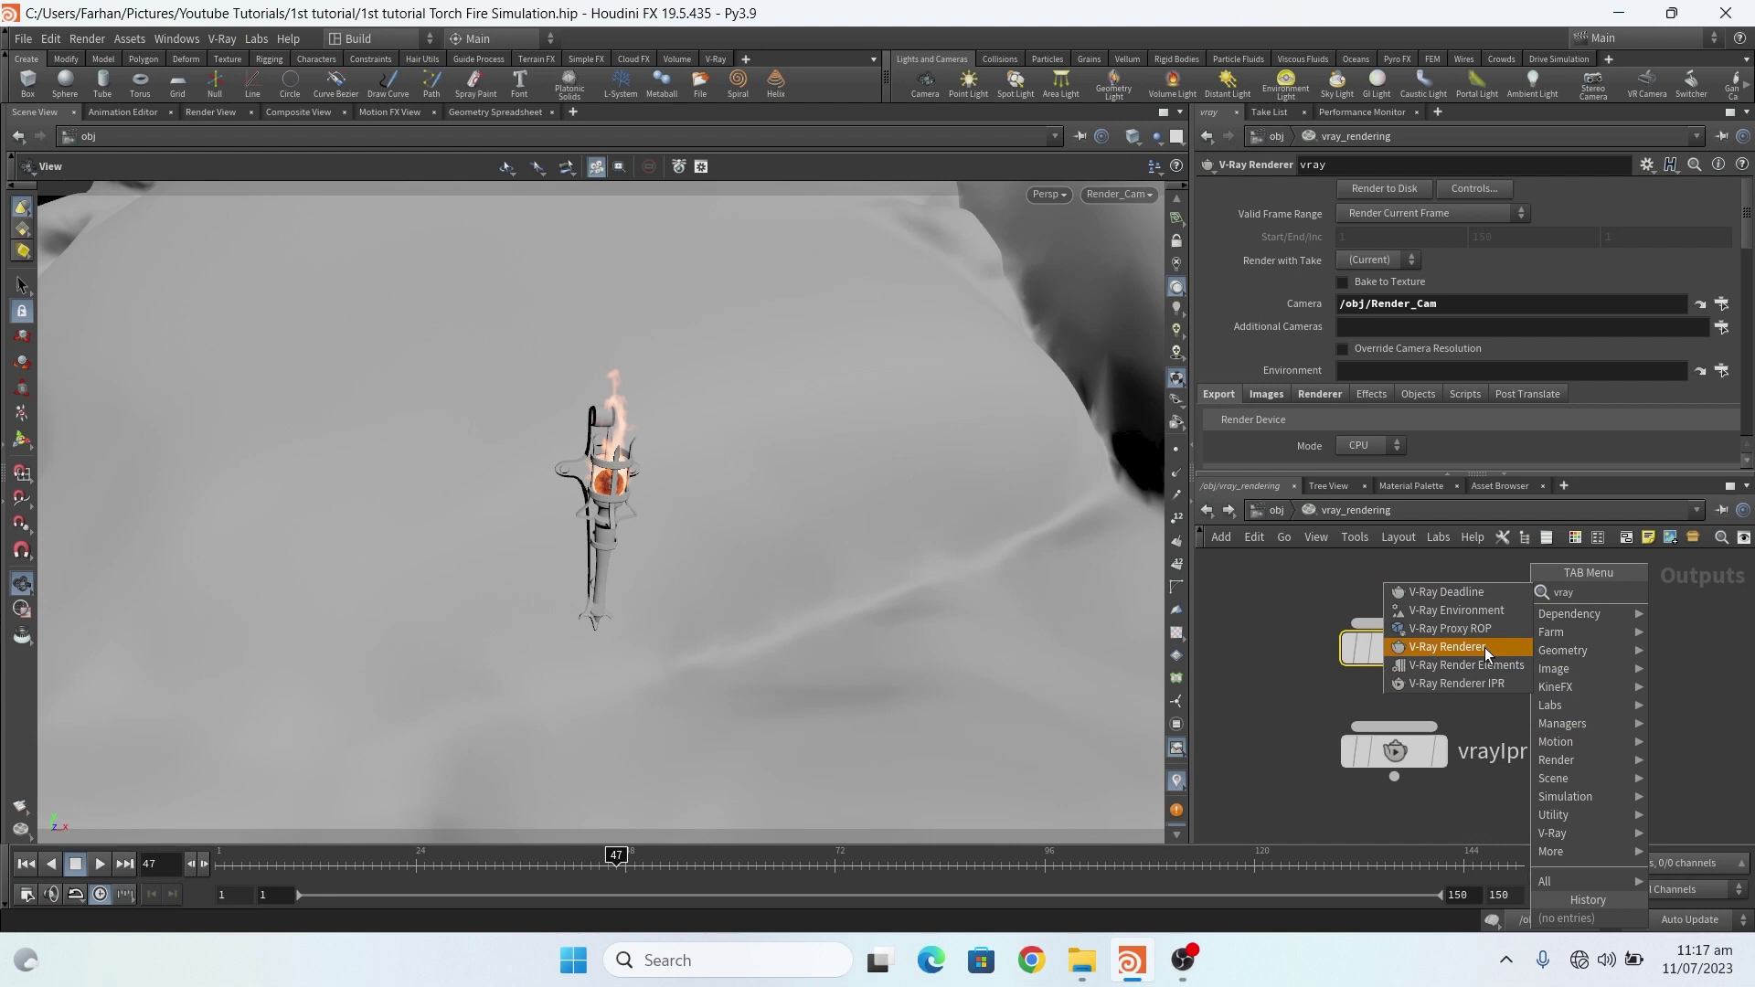
pyautogui.press('Escape')
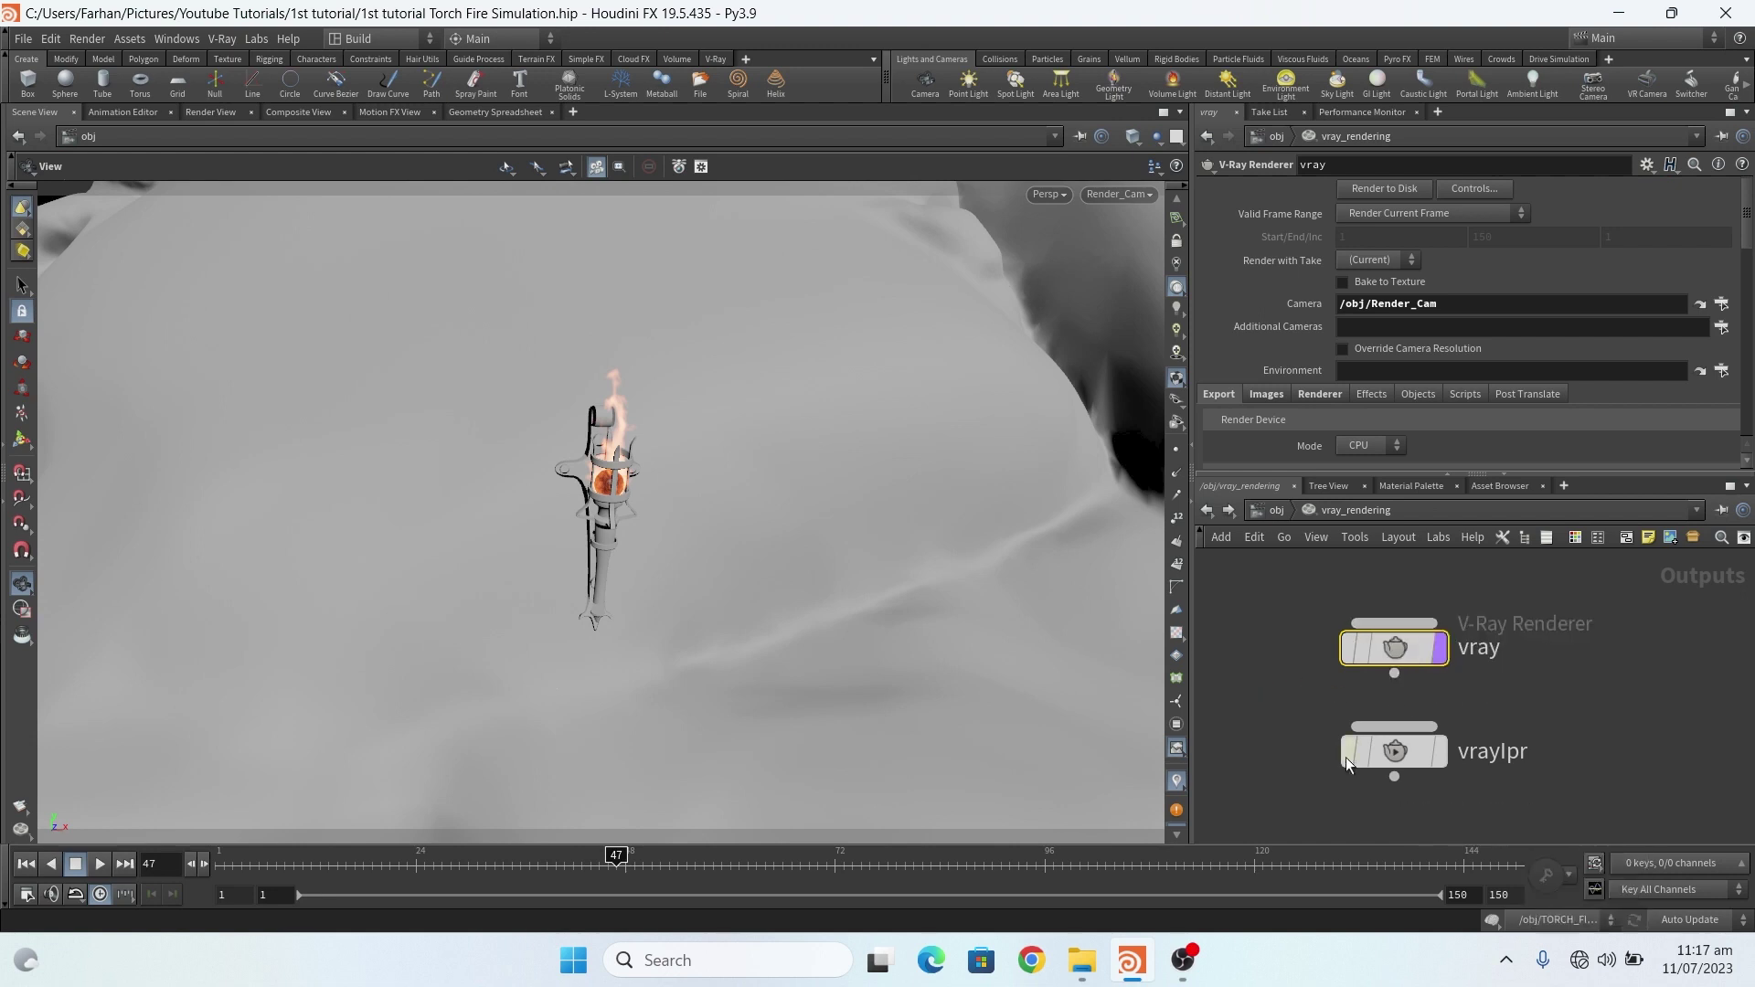
pyautogui.scroll(-4, 1534, 694)
pyautogui.scroll(3, 1580, 724)
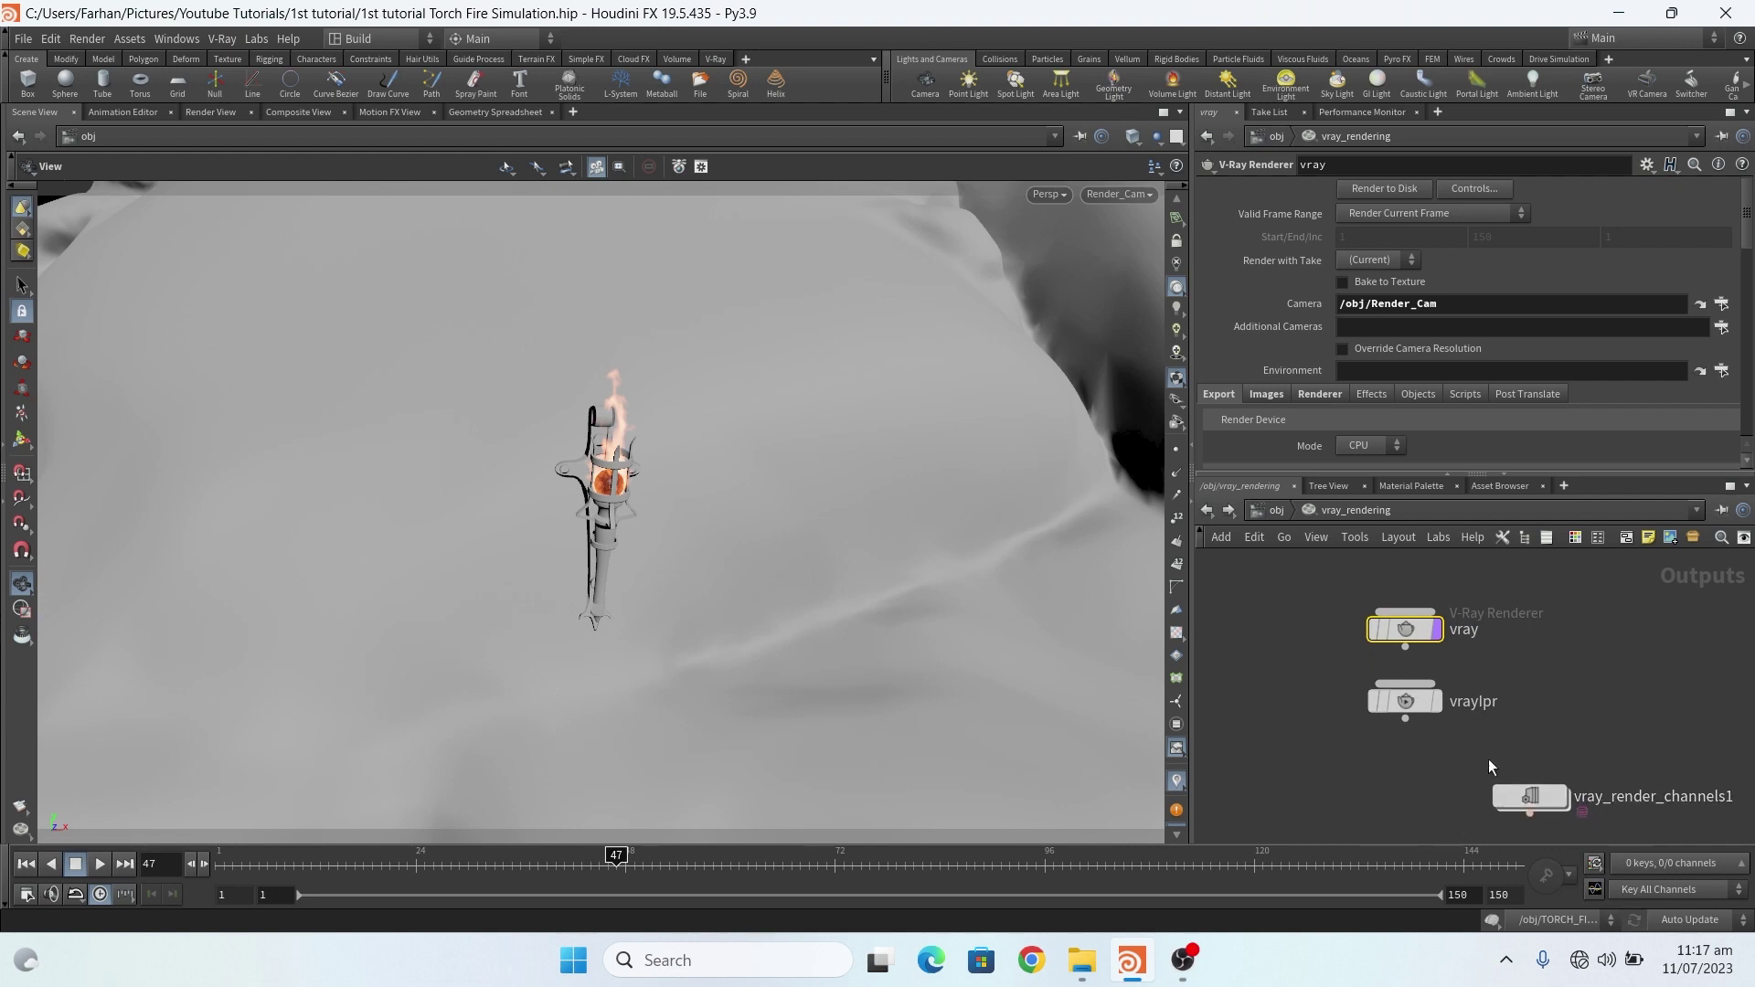
pyautogui.scroll(-3, 1344, 599)
pyautogui.scroll(4, 1352, 640)
pyautogui.scroll(-3, 1460, 728)
pyautogui.scroll(4, 1406, 664)
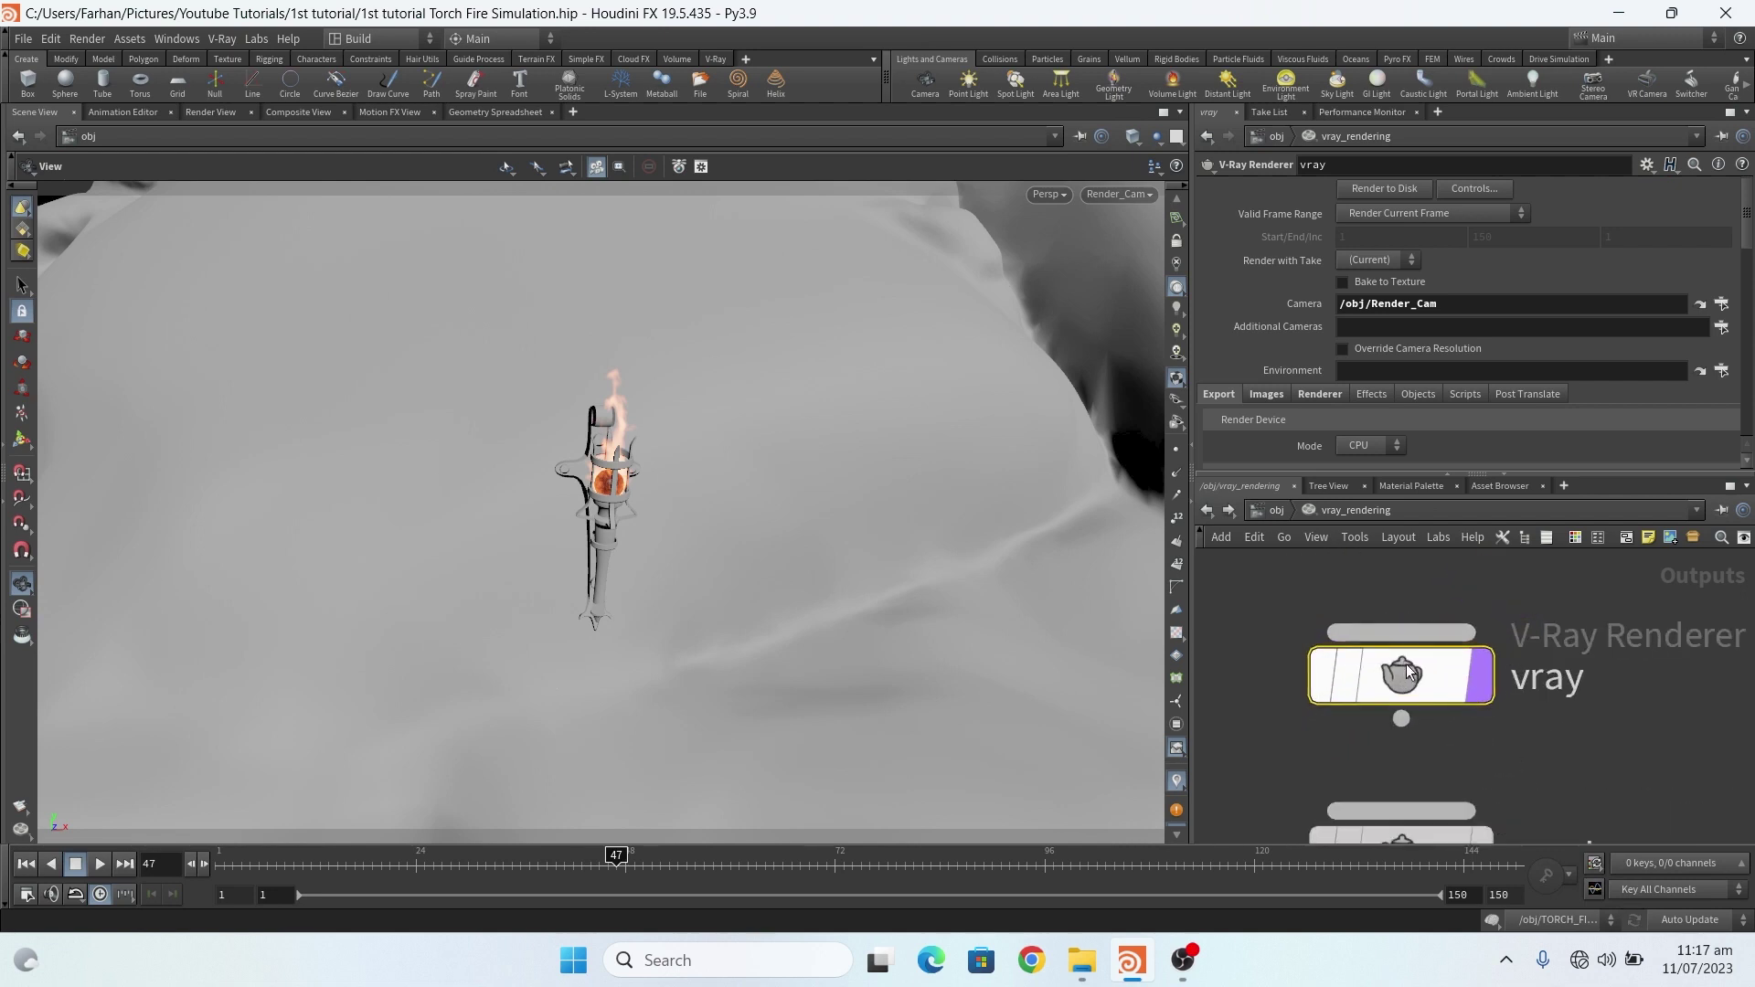
pyautogui.moveTo(1405, 663)
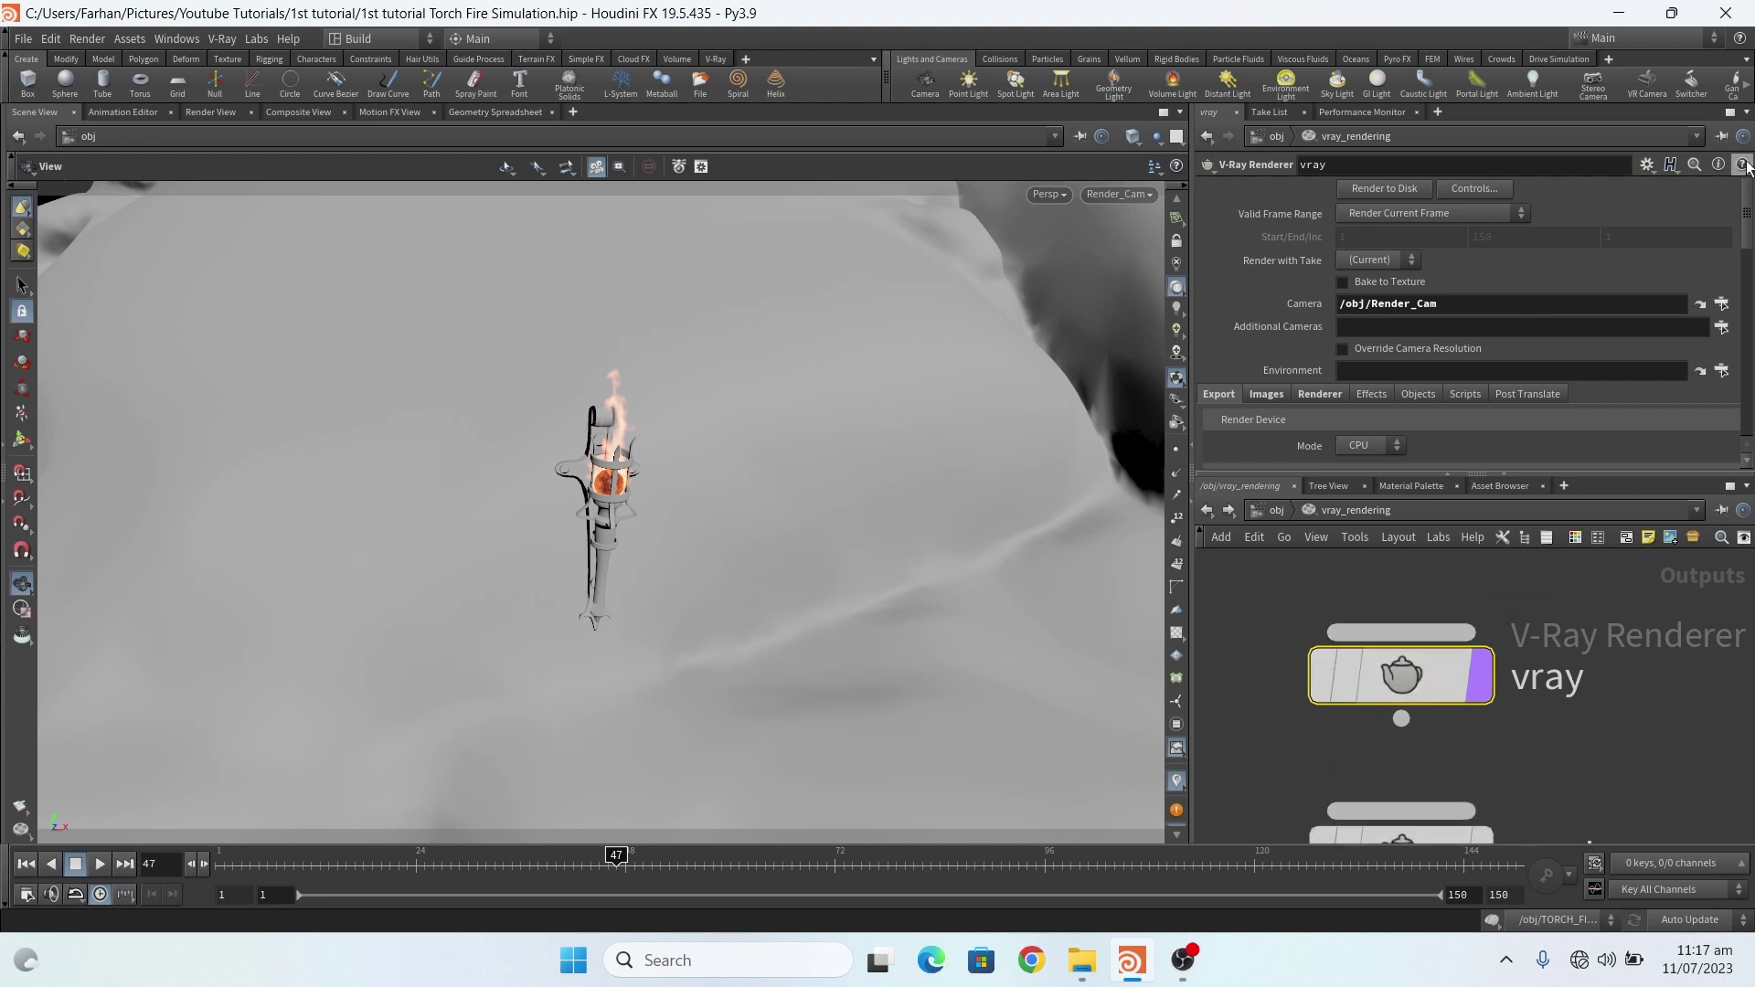
# - Browse the Image Output and Export/IPR settings, keeping CPU as the render device
pyautogui.moveTo(1747, 219)
pyautogui.mouseDown()
pyautogui.moveTo(1750, 274)
pyautogui.moveTo(1749, 236)
pyautogui.mouseUp()
pyautogui.click(1265, 294)
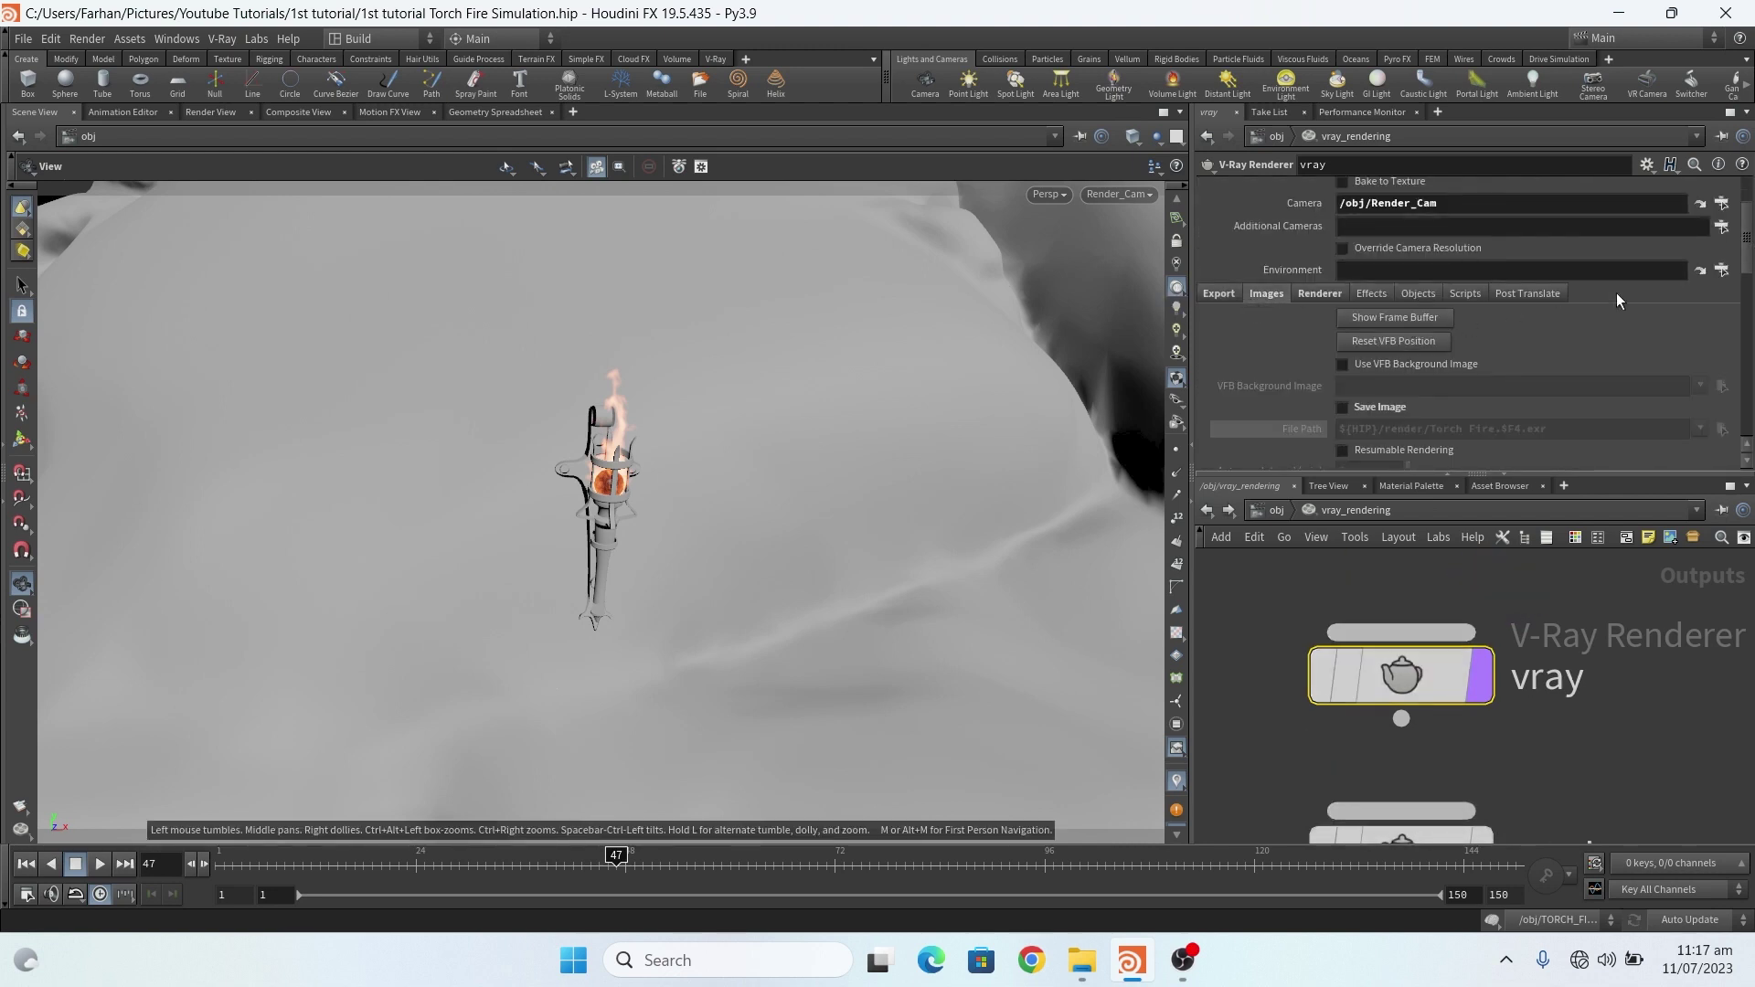
pyautogui.click(1216, 292)
pyautogui.scroll(5, 1265, 316)
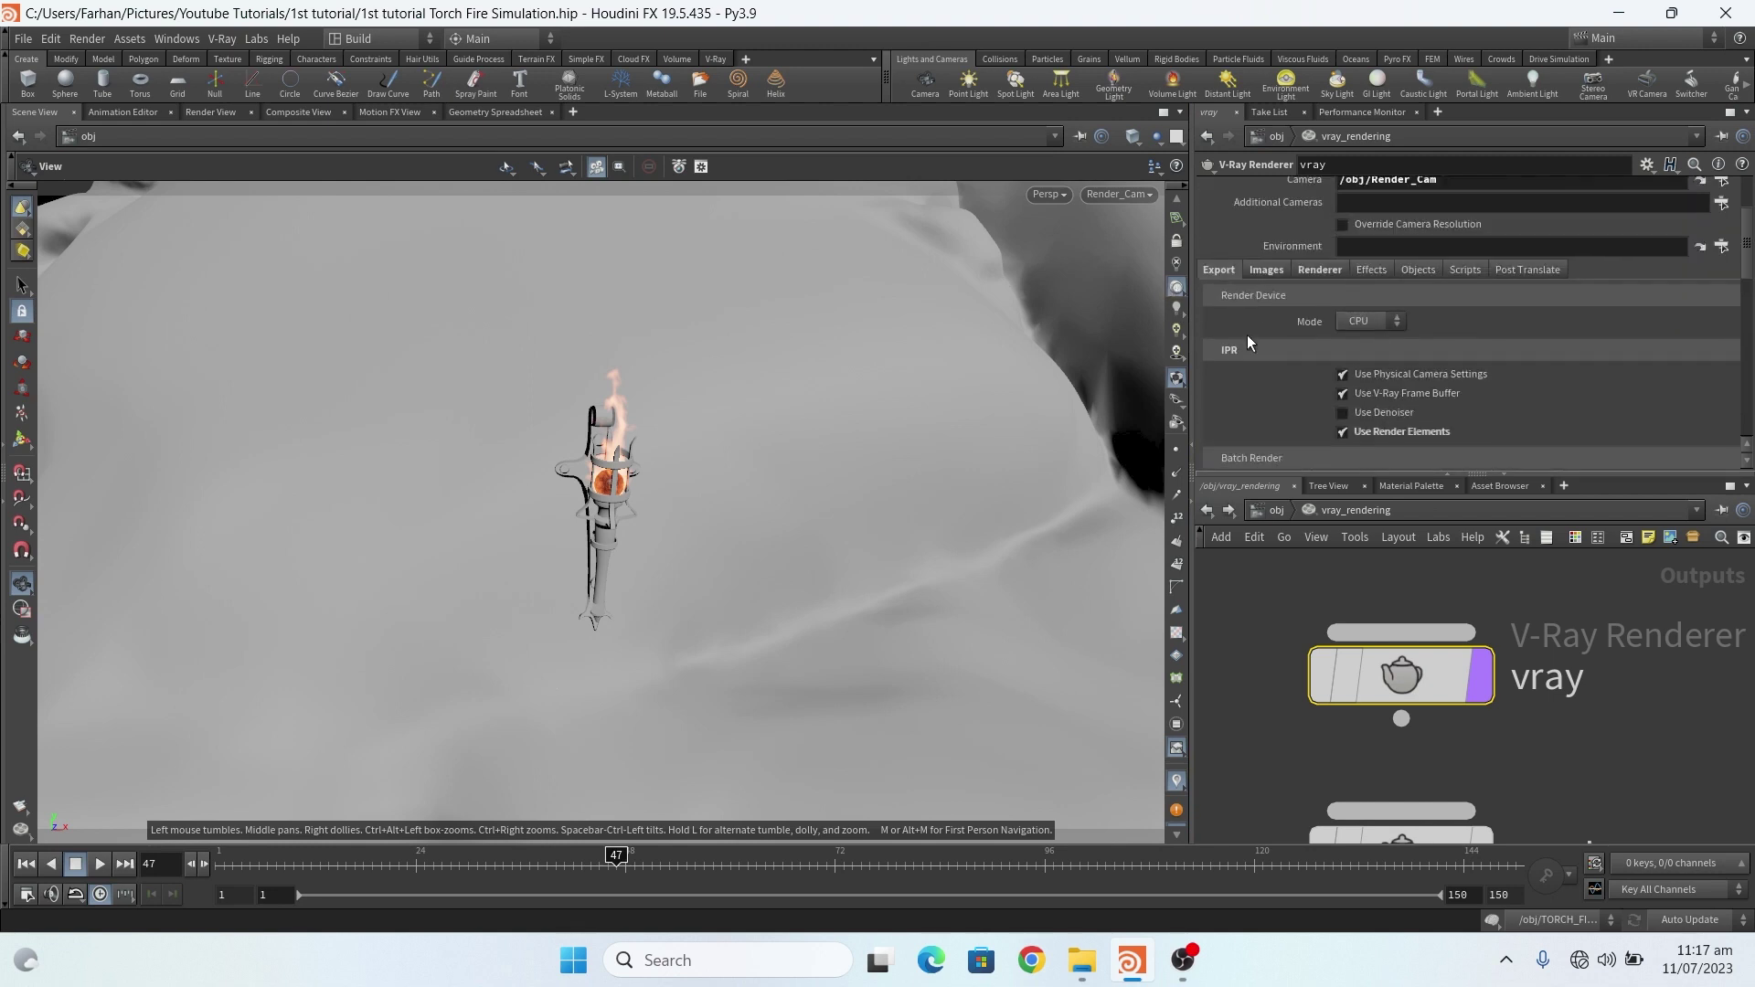
pyautogui.scroll(-2, 1243, 366)
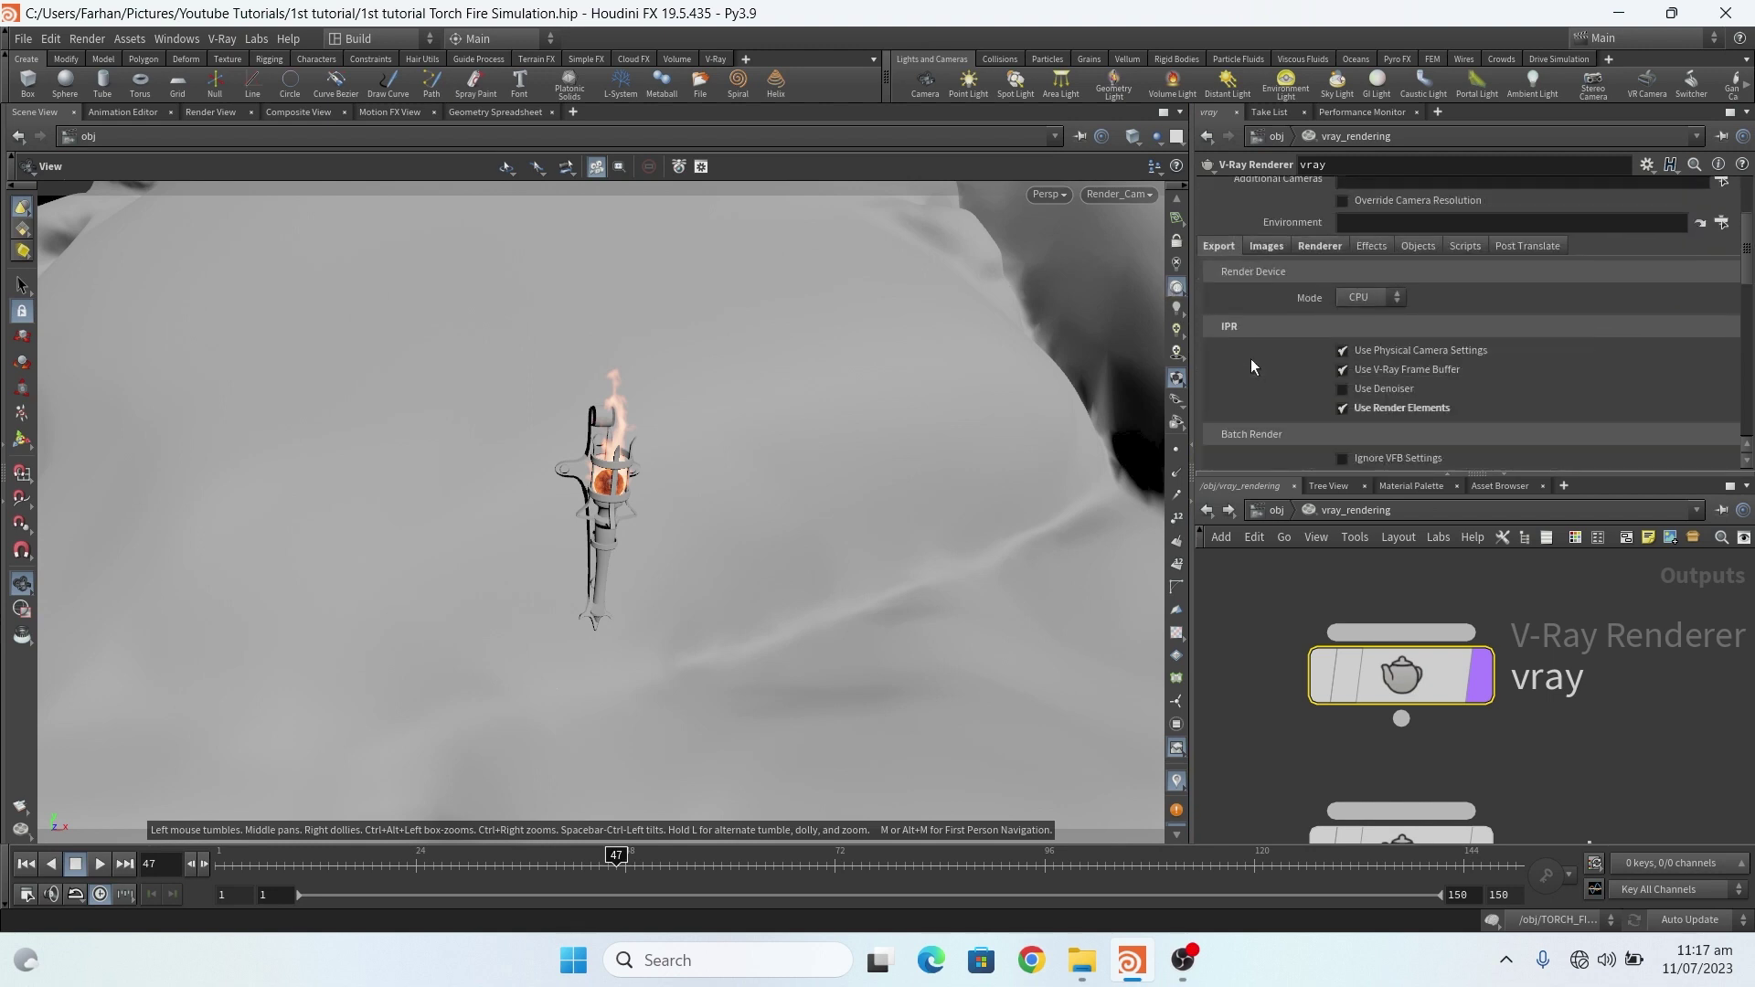
pyautogui.click(1364, 294)
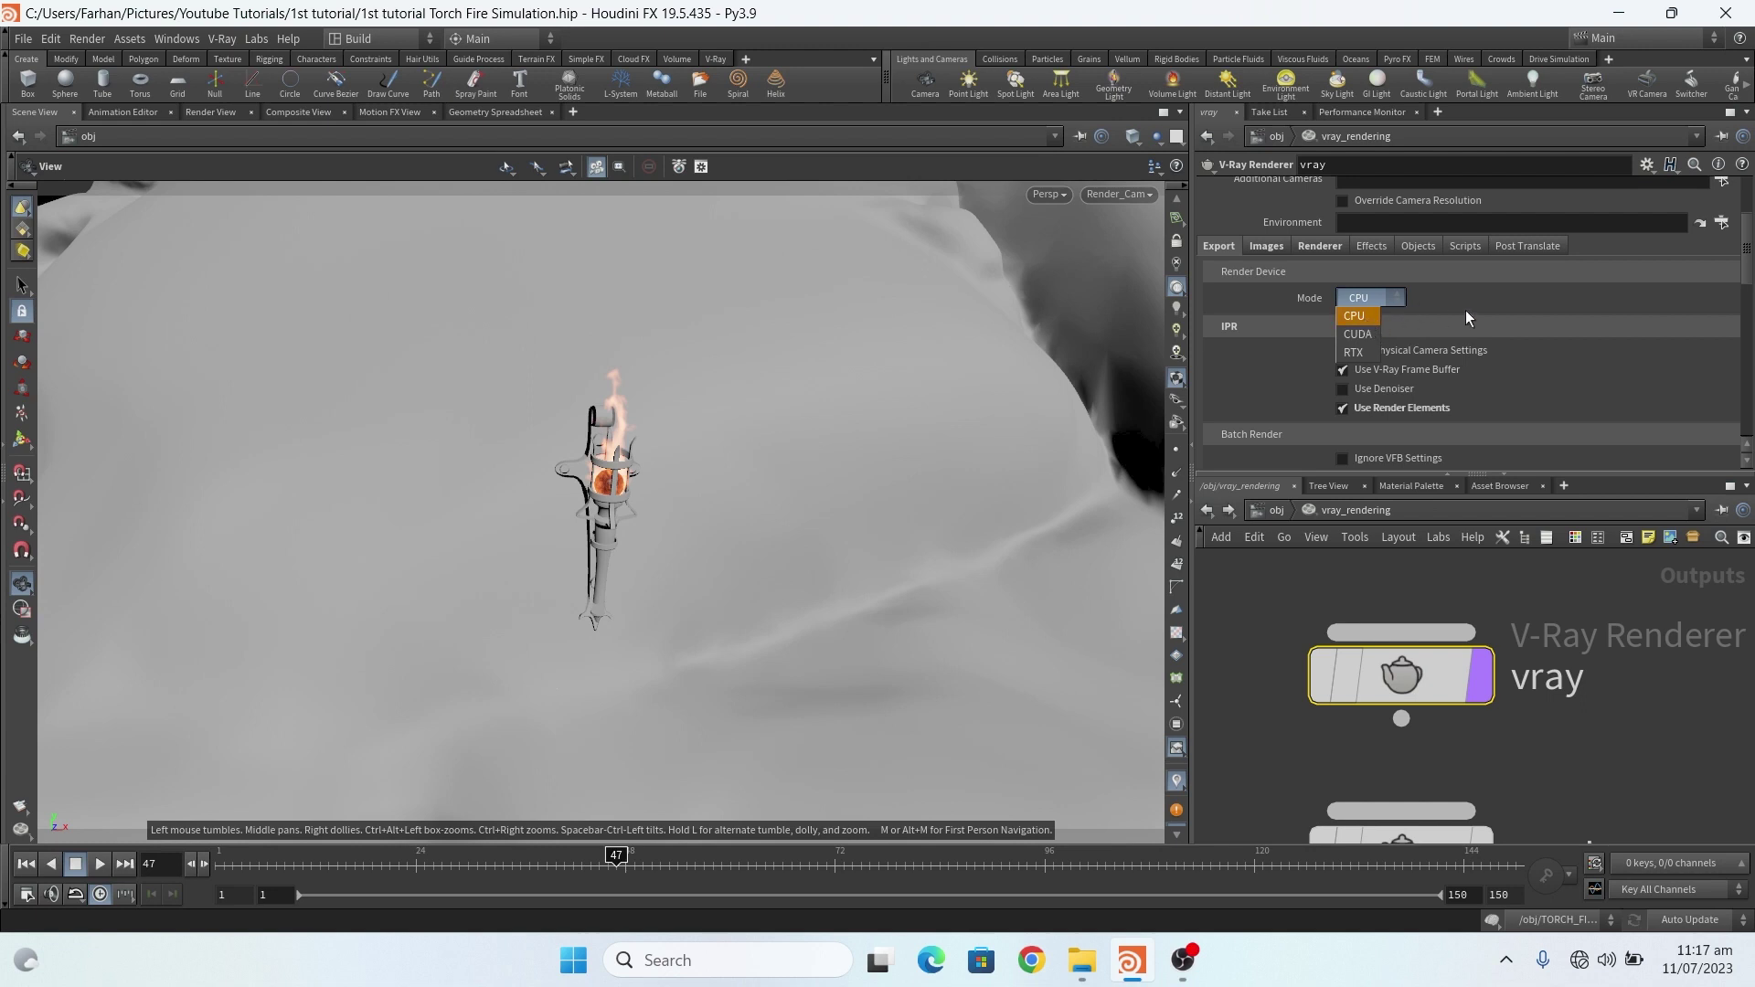
pyautogui.click(1362, 299)
# - Leave Save Image off and review render elements from vray_render_channels1 with Back to Beauty
pyautogui.click(1274, 251)
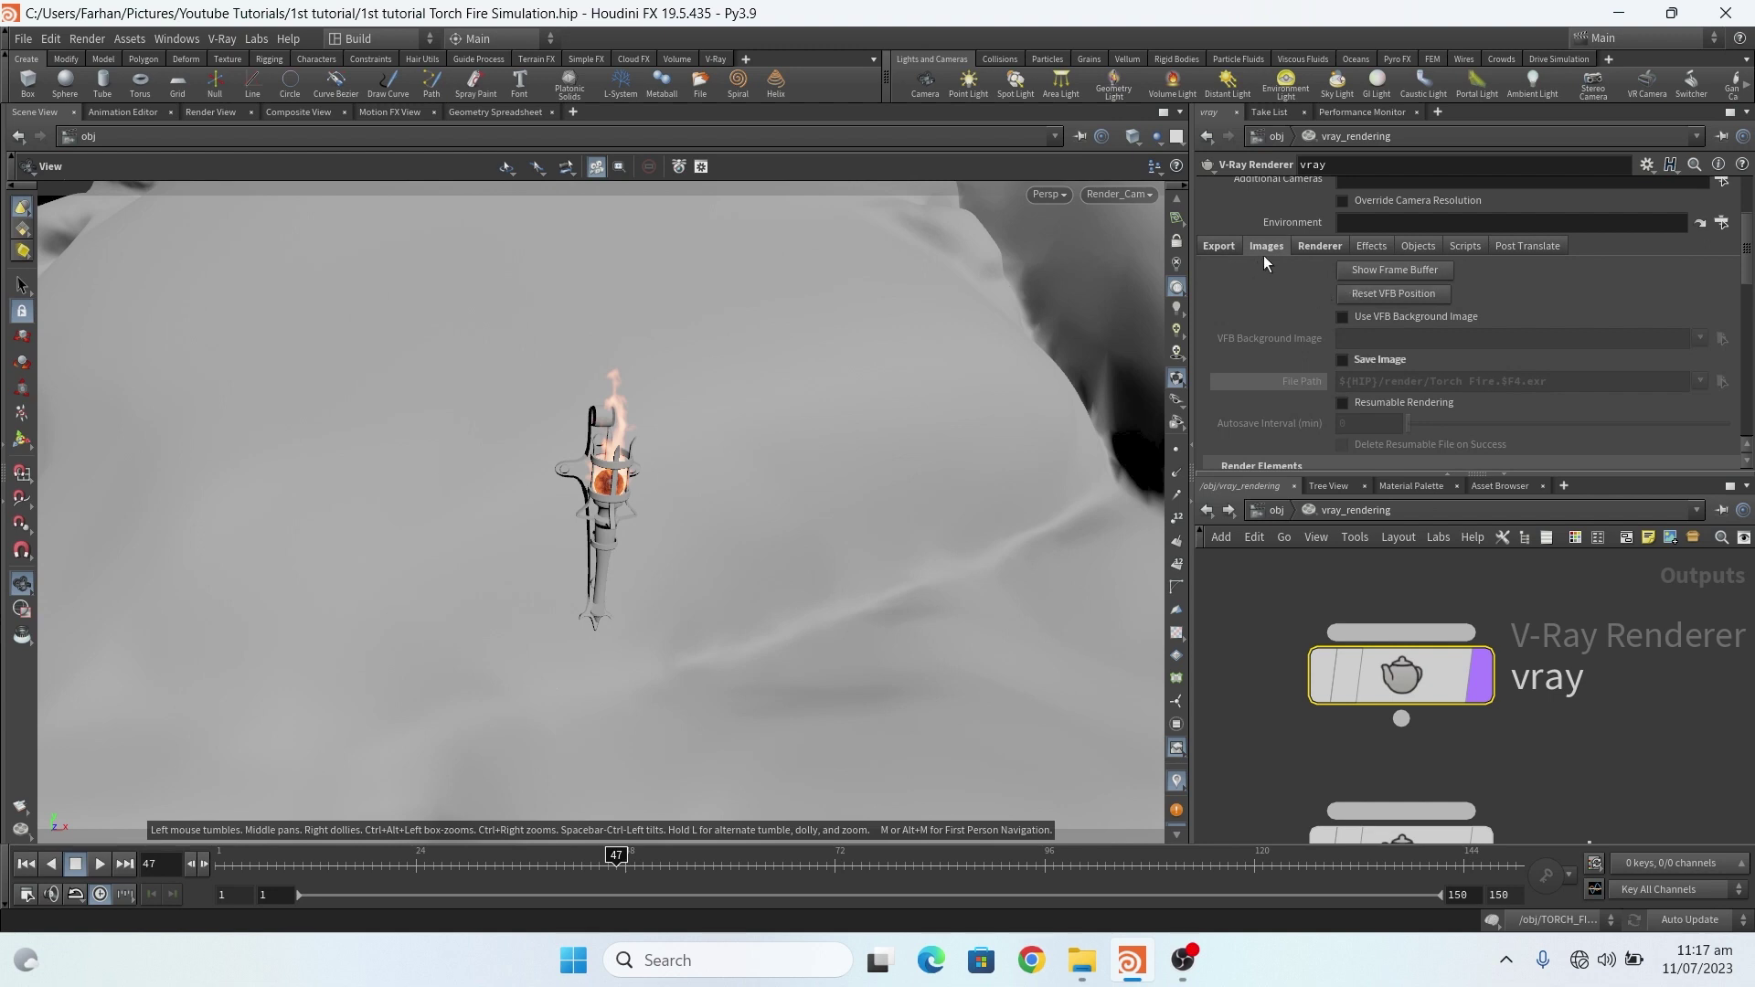
pyautogui.scroll(-3, 1266, 311)
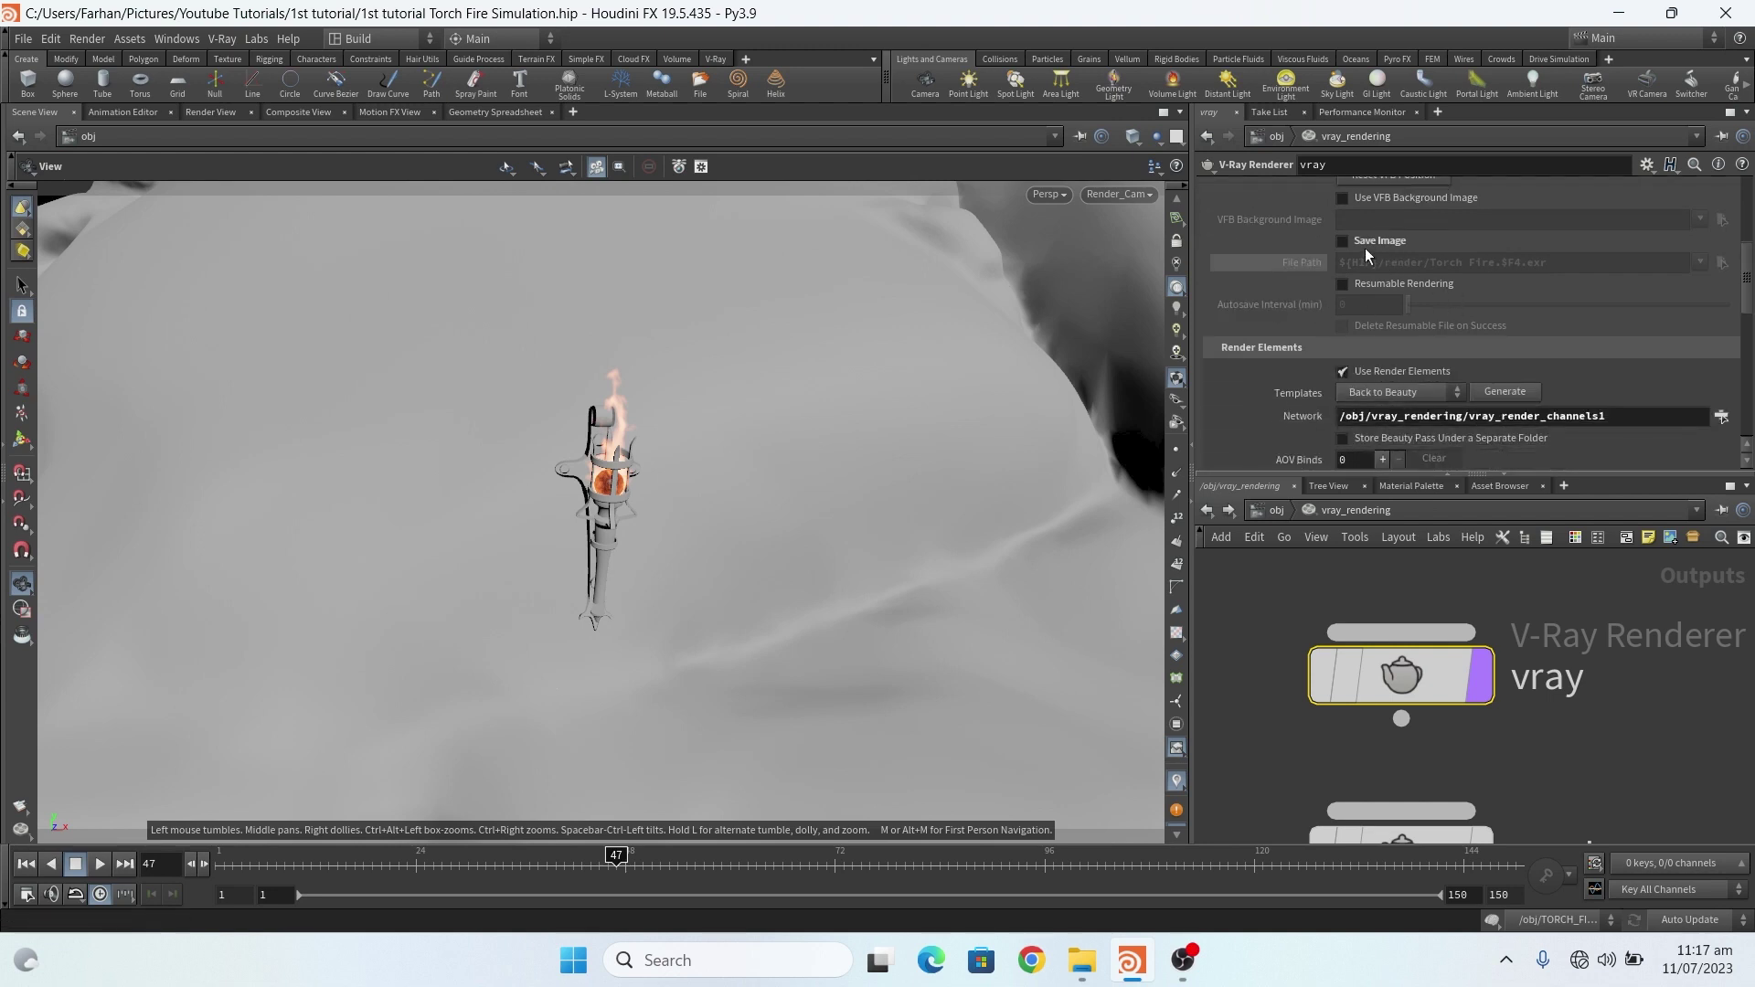
pyautogui.click(1358, 243)
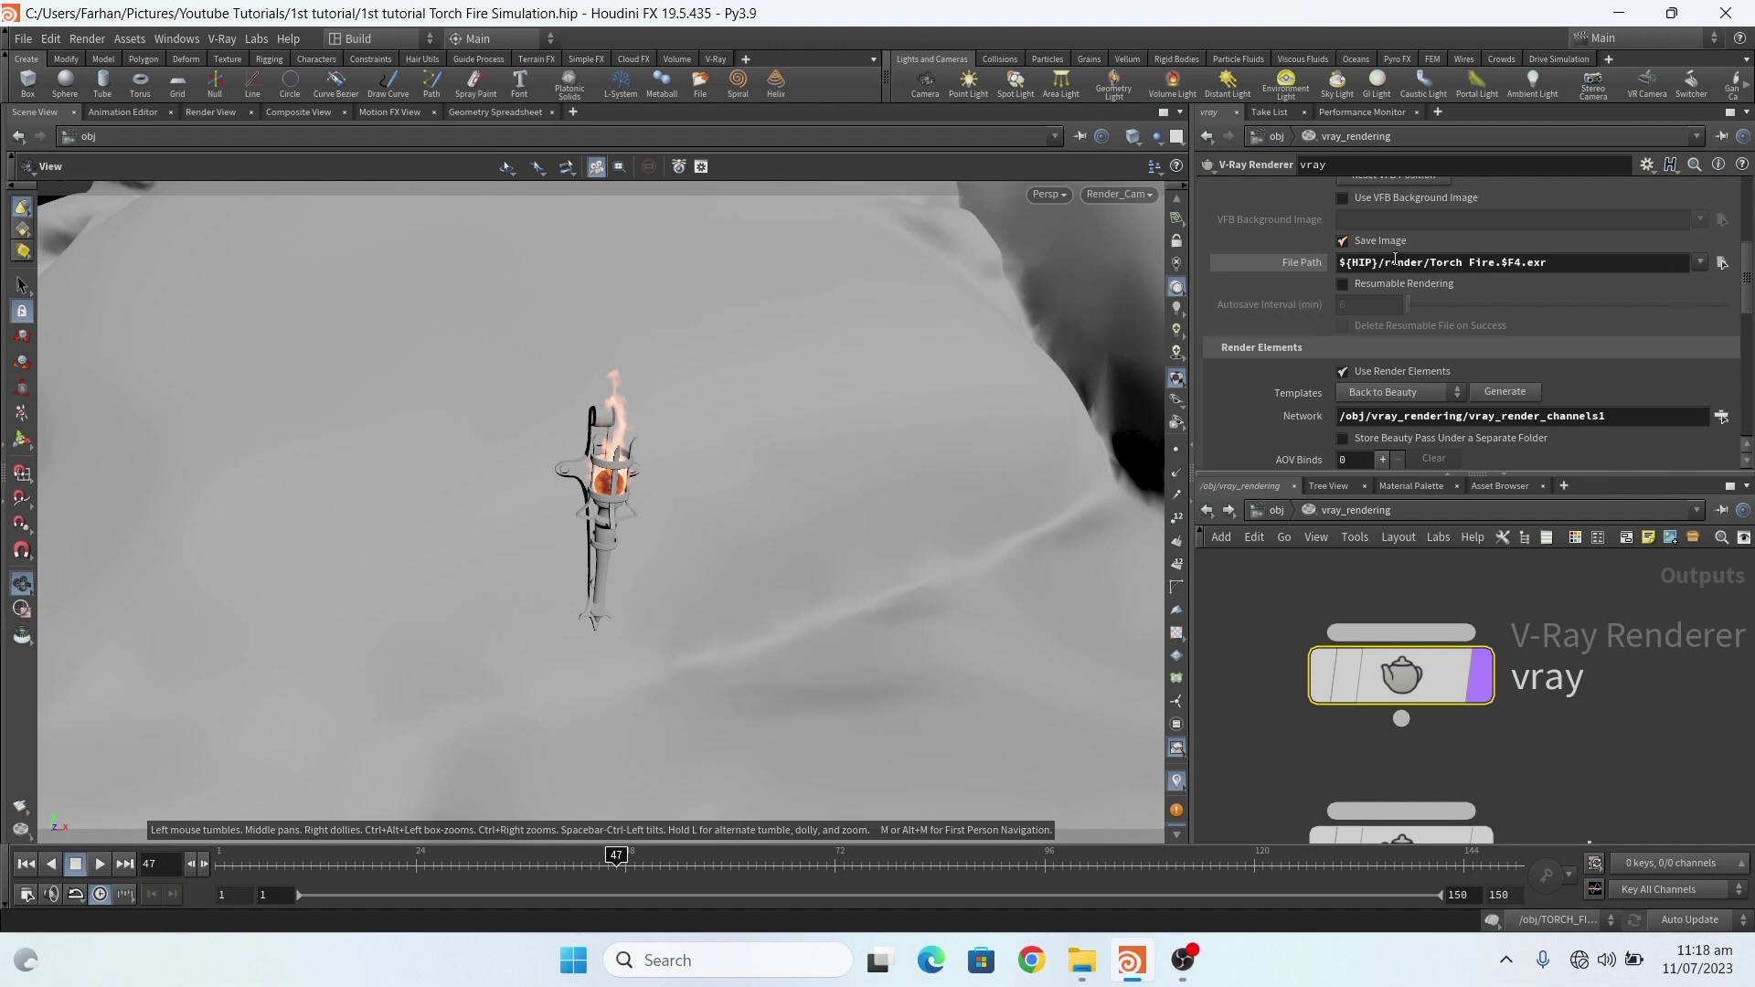
pyautogui.click(1344, 242)
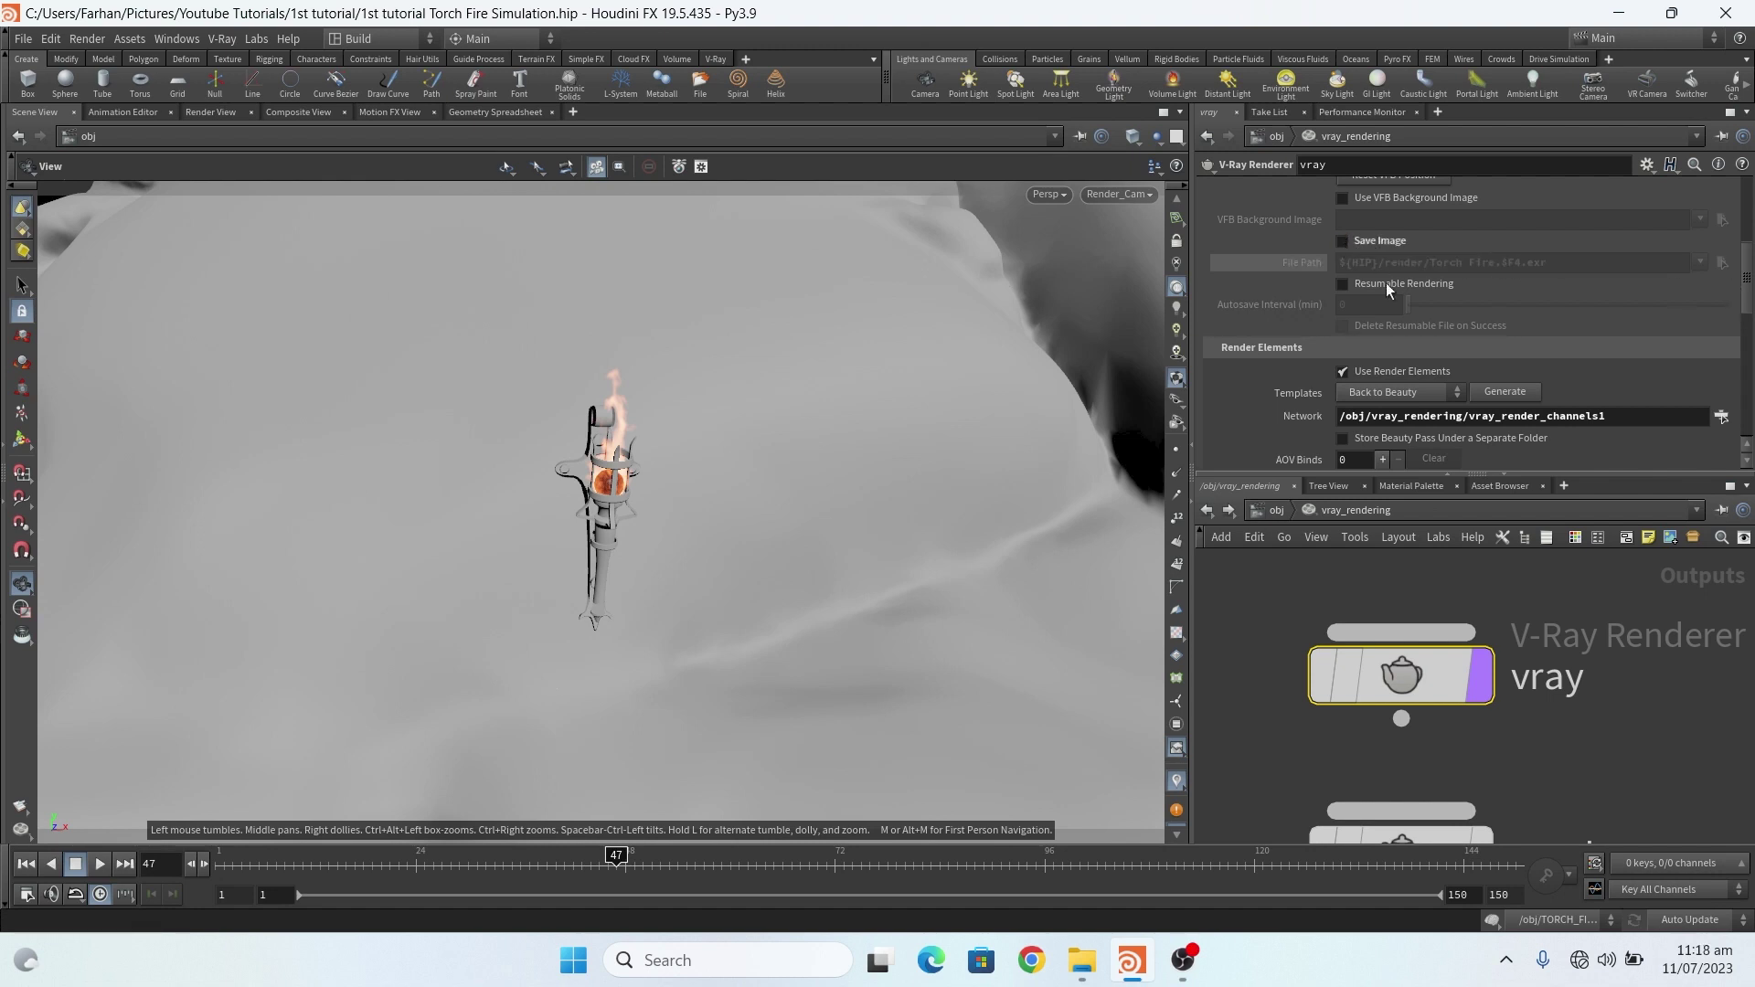
pyautogui.scroll(-2, 1346, 273)
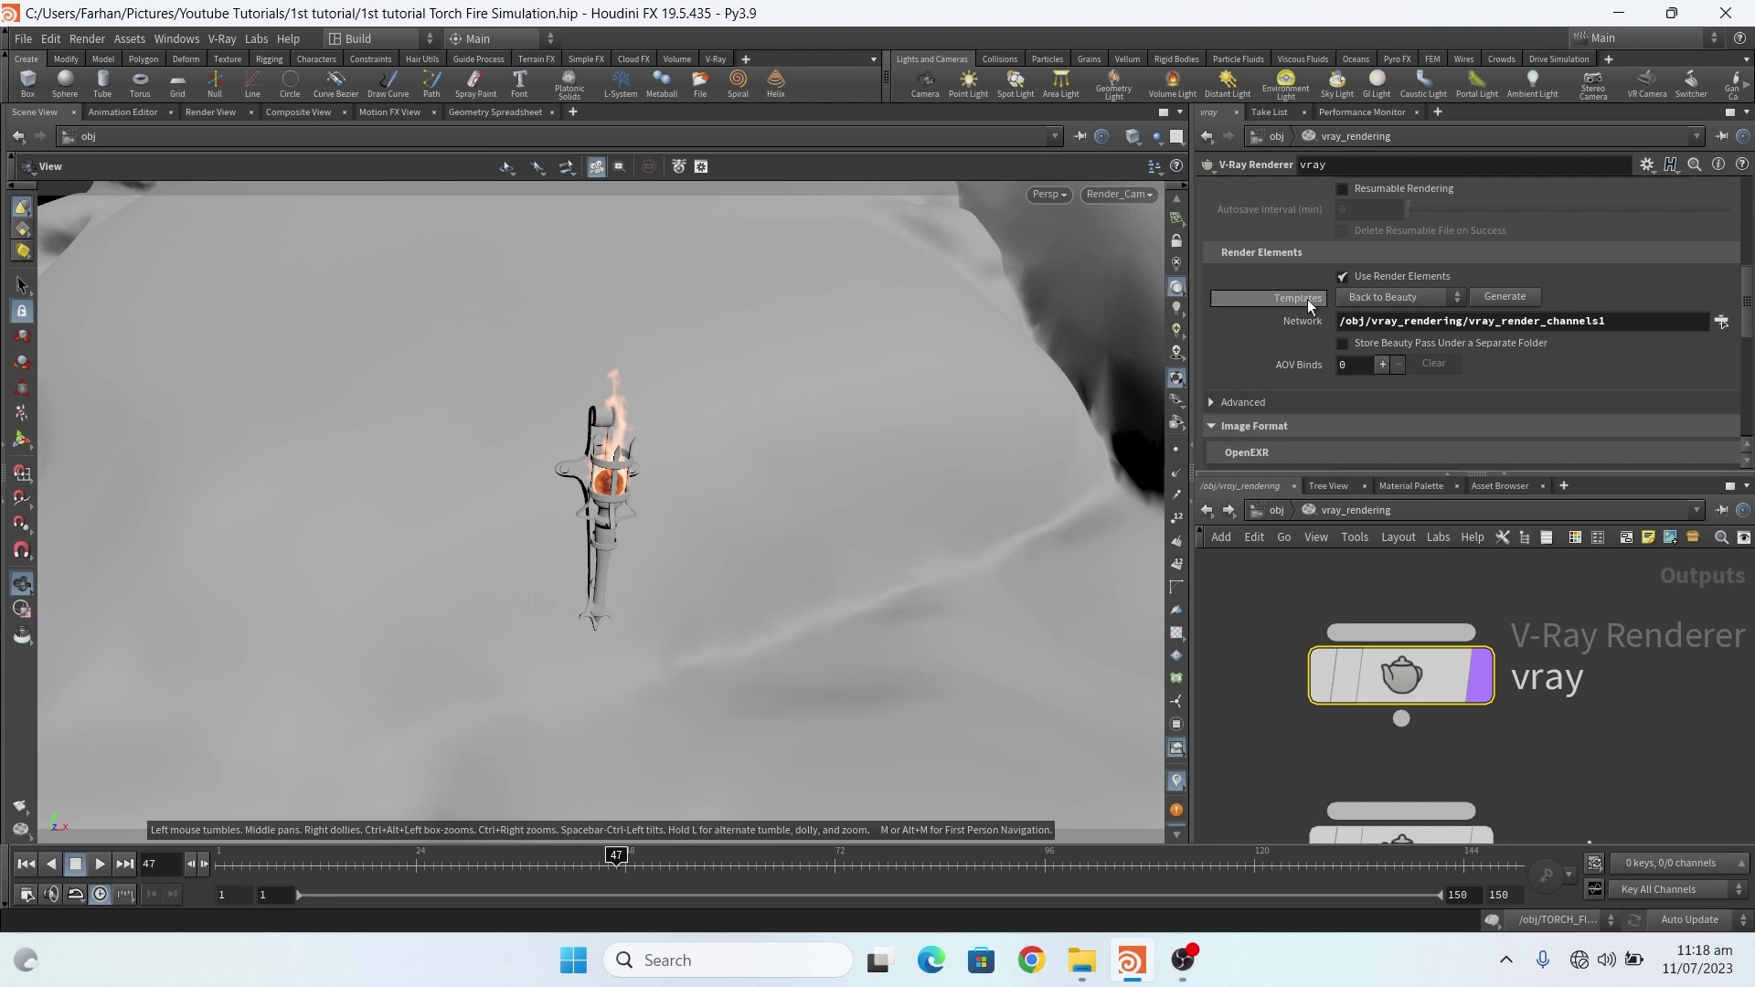
pyautogui.scroll(-5, 1524, 666)
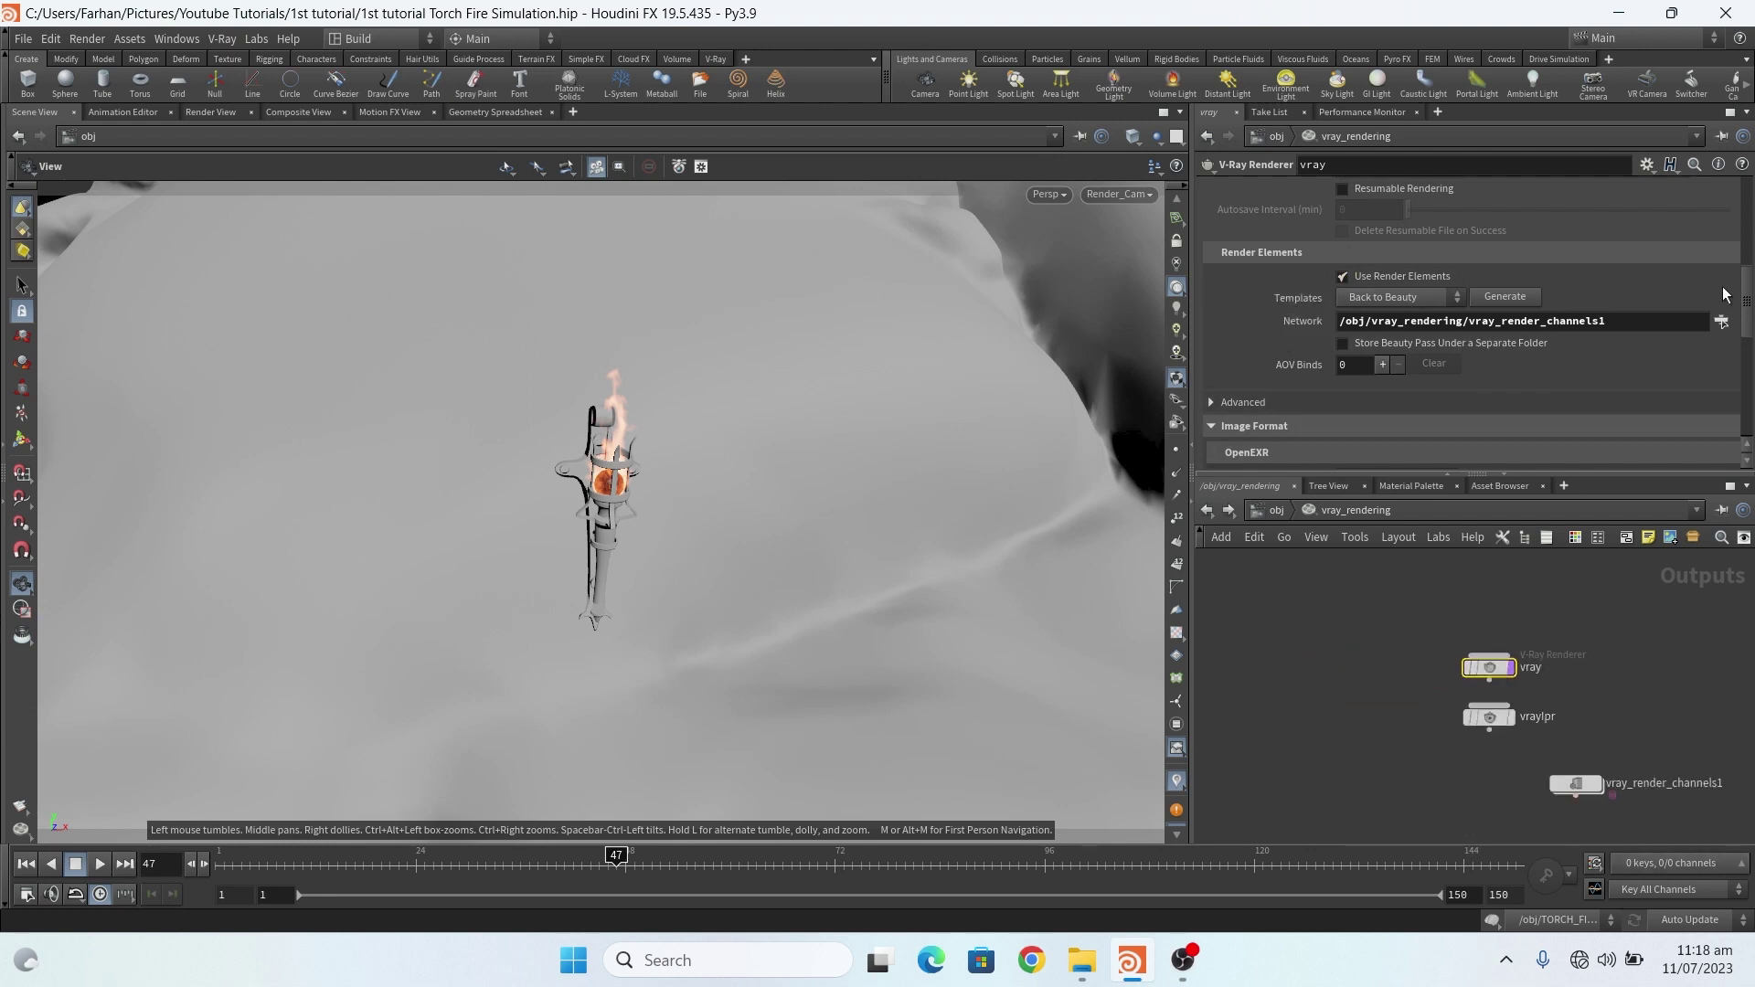
pyautogui.moveTo(1746, 306); pyautogui.dragTo(1745, 242)
pyautogui.scroll(2, 1483, 197)
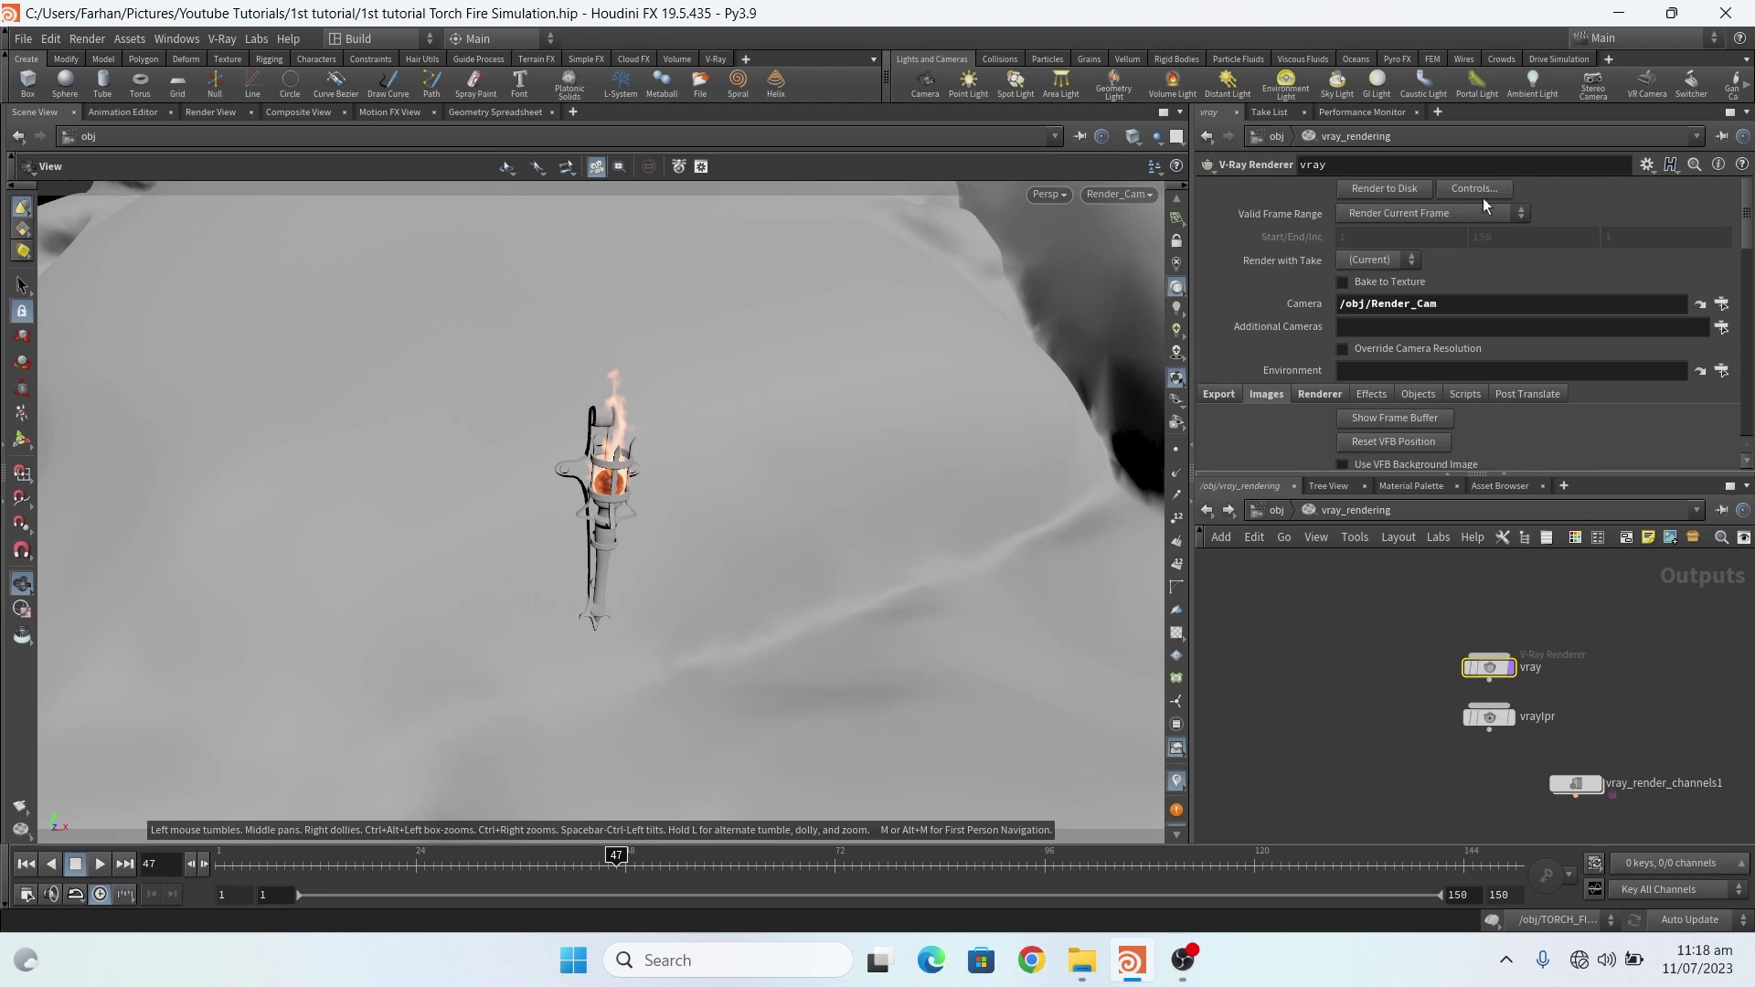
# - In Renderer > Sampler, lower the bucket sampler's Max Subdivs from 24 to 4
pyautogui.click(1317, 395)
pyautogui.scroll(-4, 1400, 254)
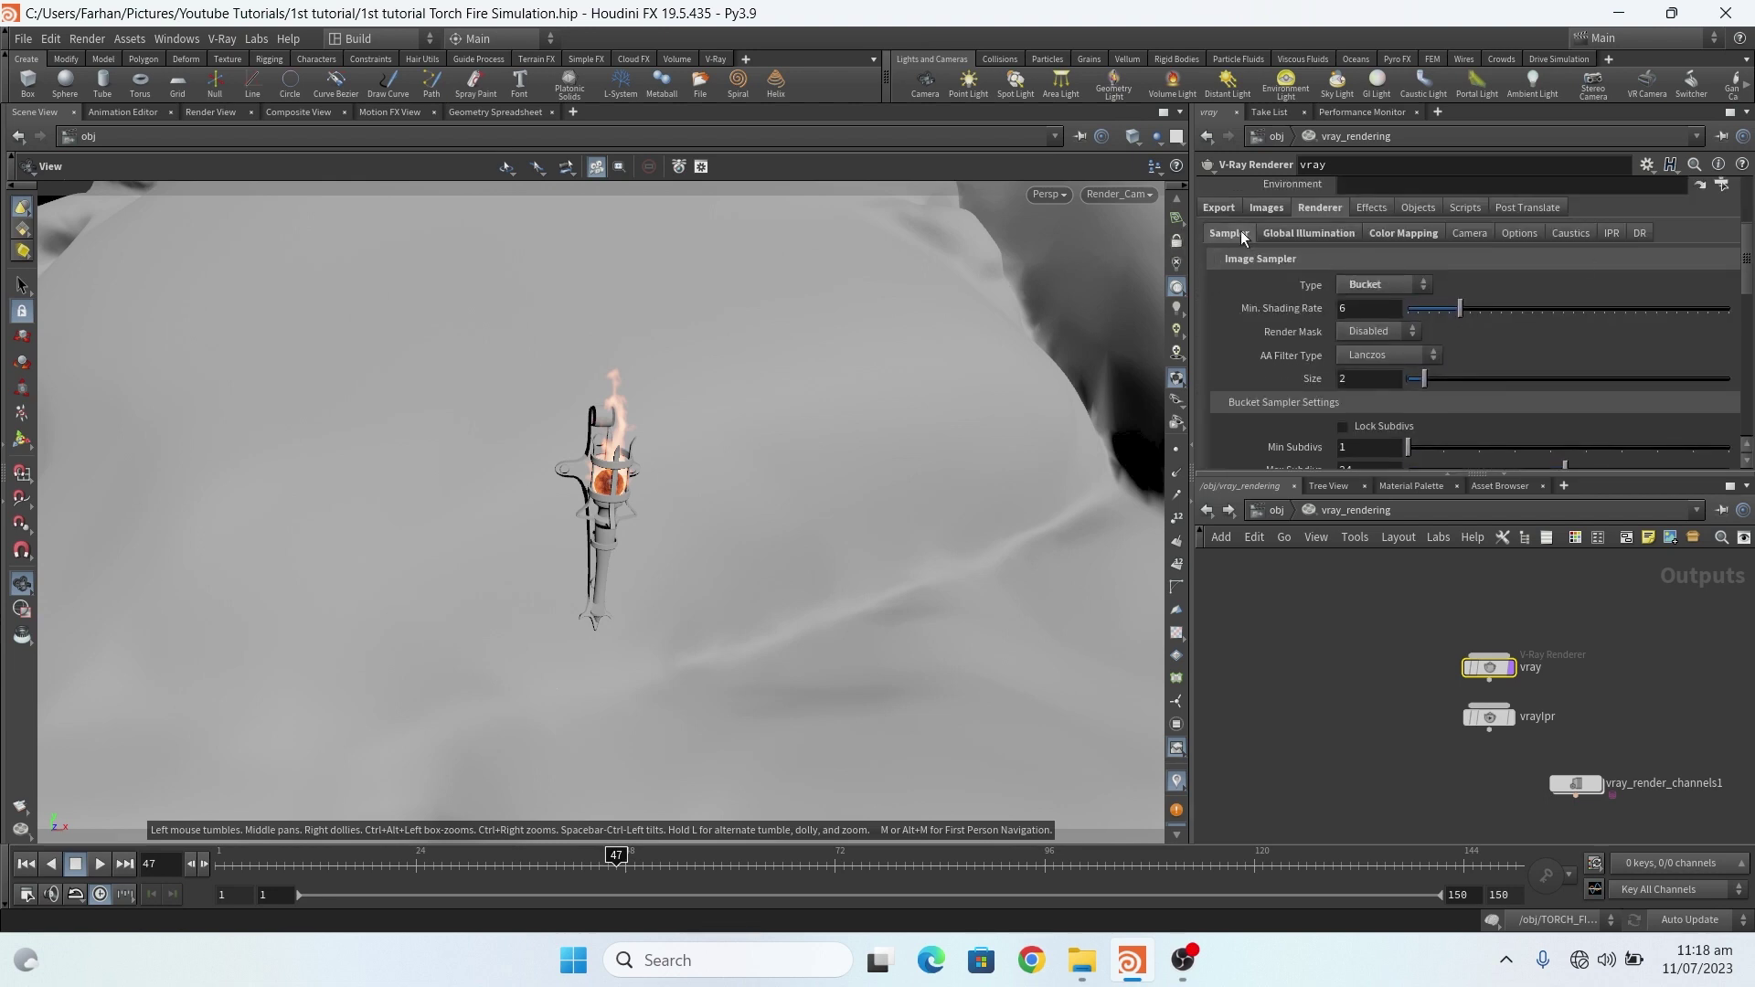
pyautogui.scroll(-1, 1242, 274)
pyautogui.scroll(-2, 1242, 285)
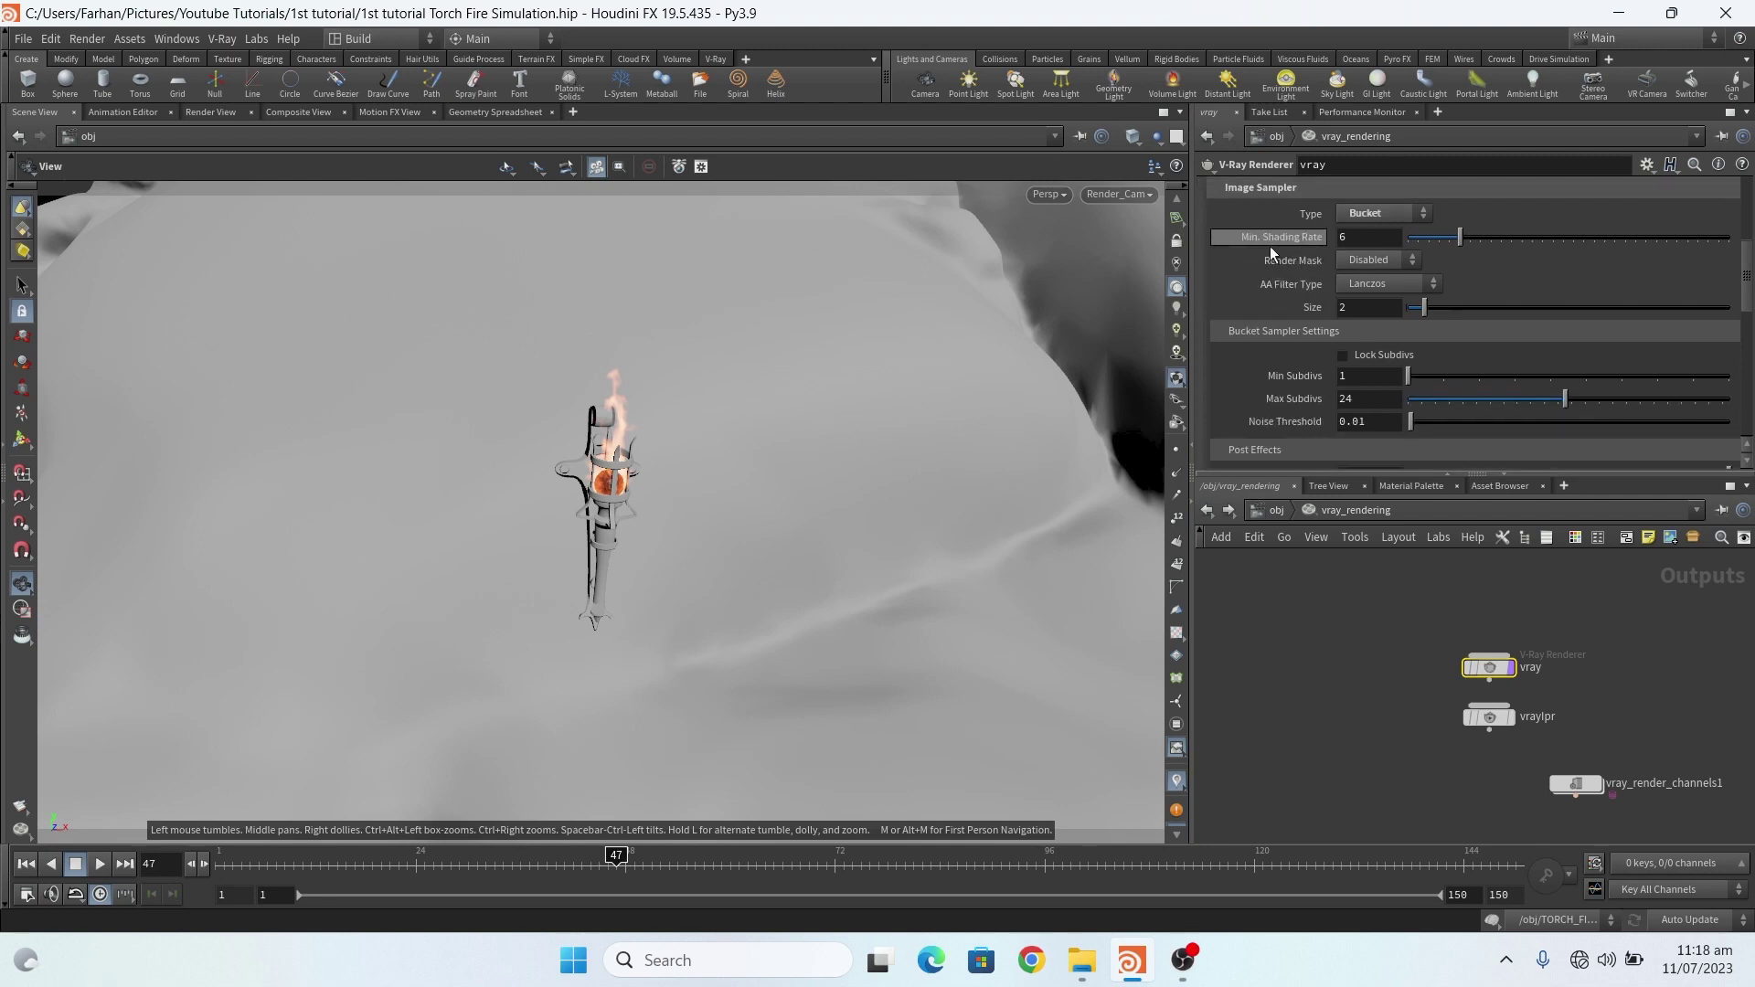
pyautogui.click(1343, 399)
pyautogui.press('Return')
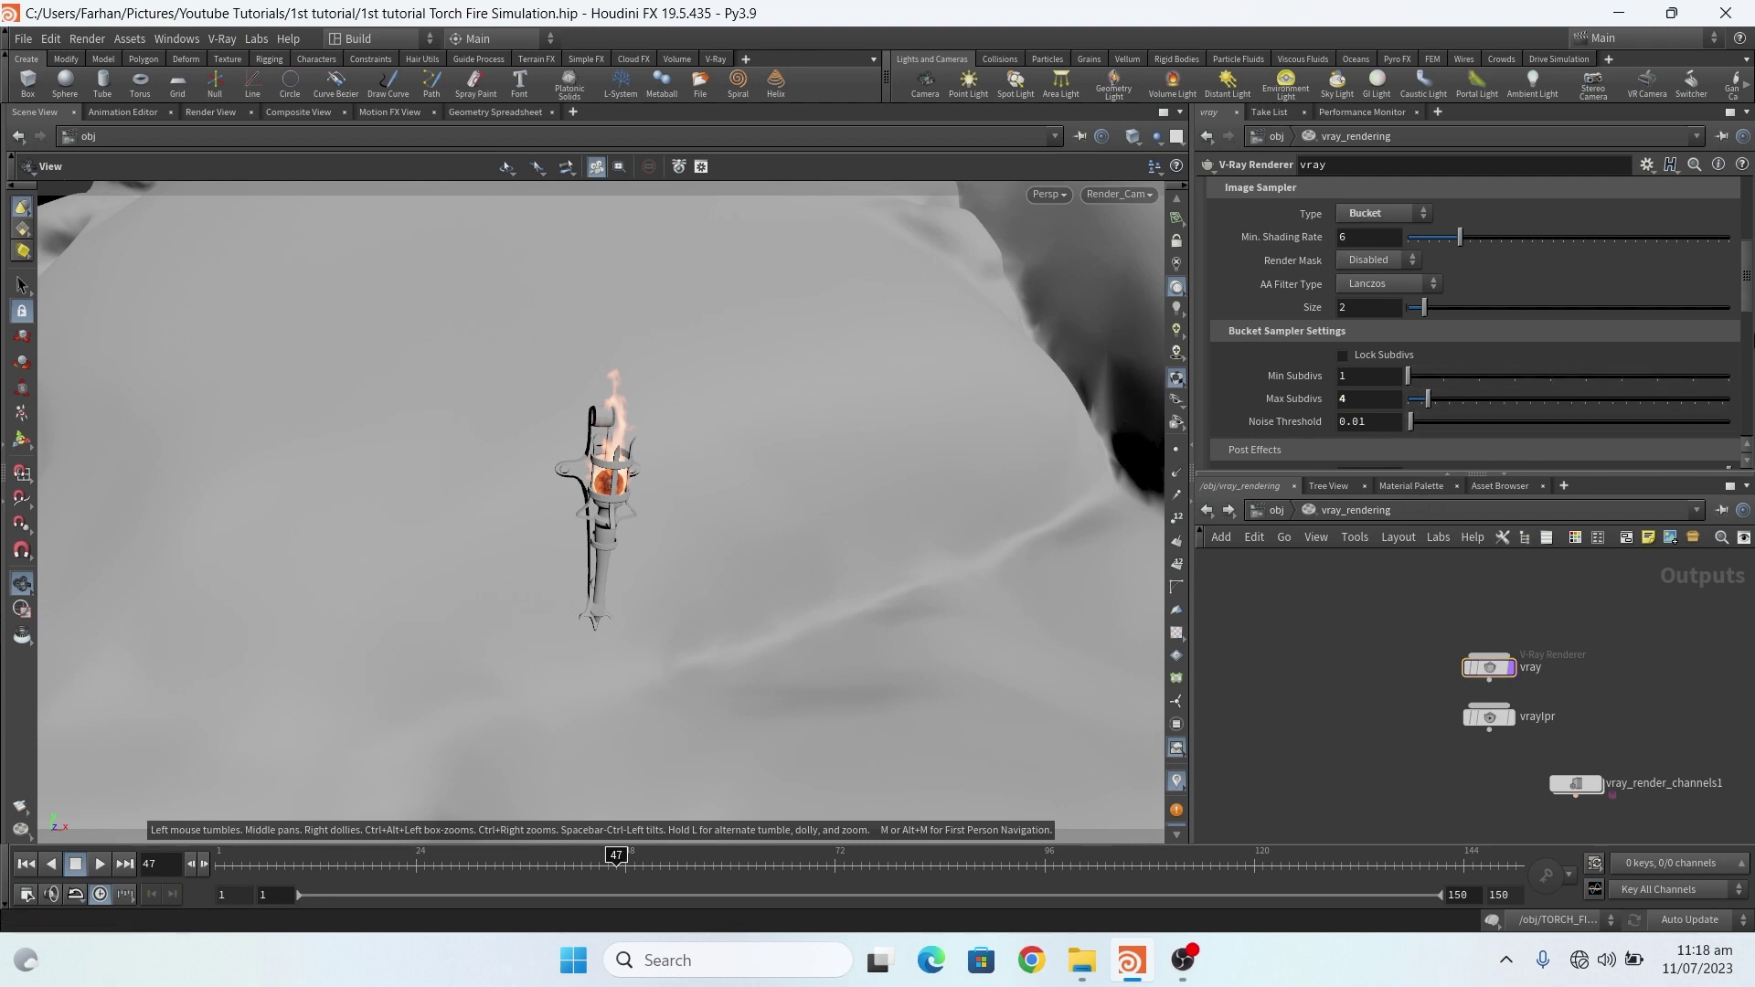
pyautogui.scroll(-3, 1471, 319)
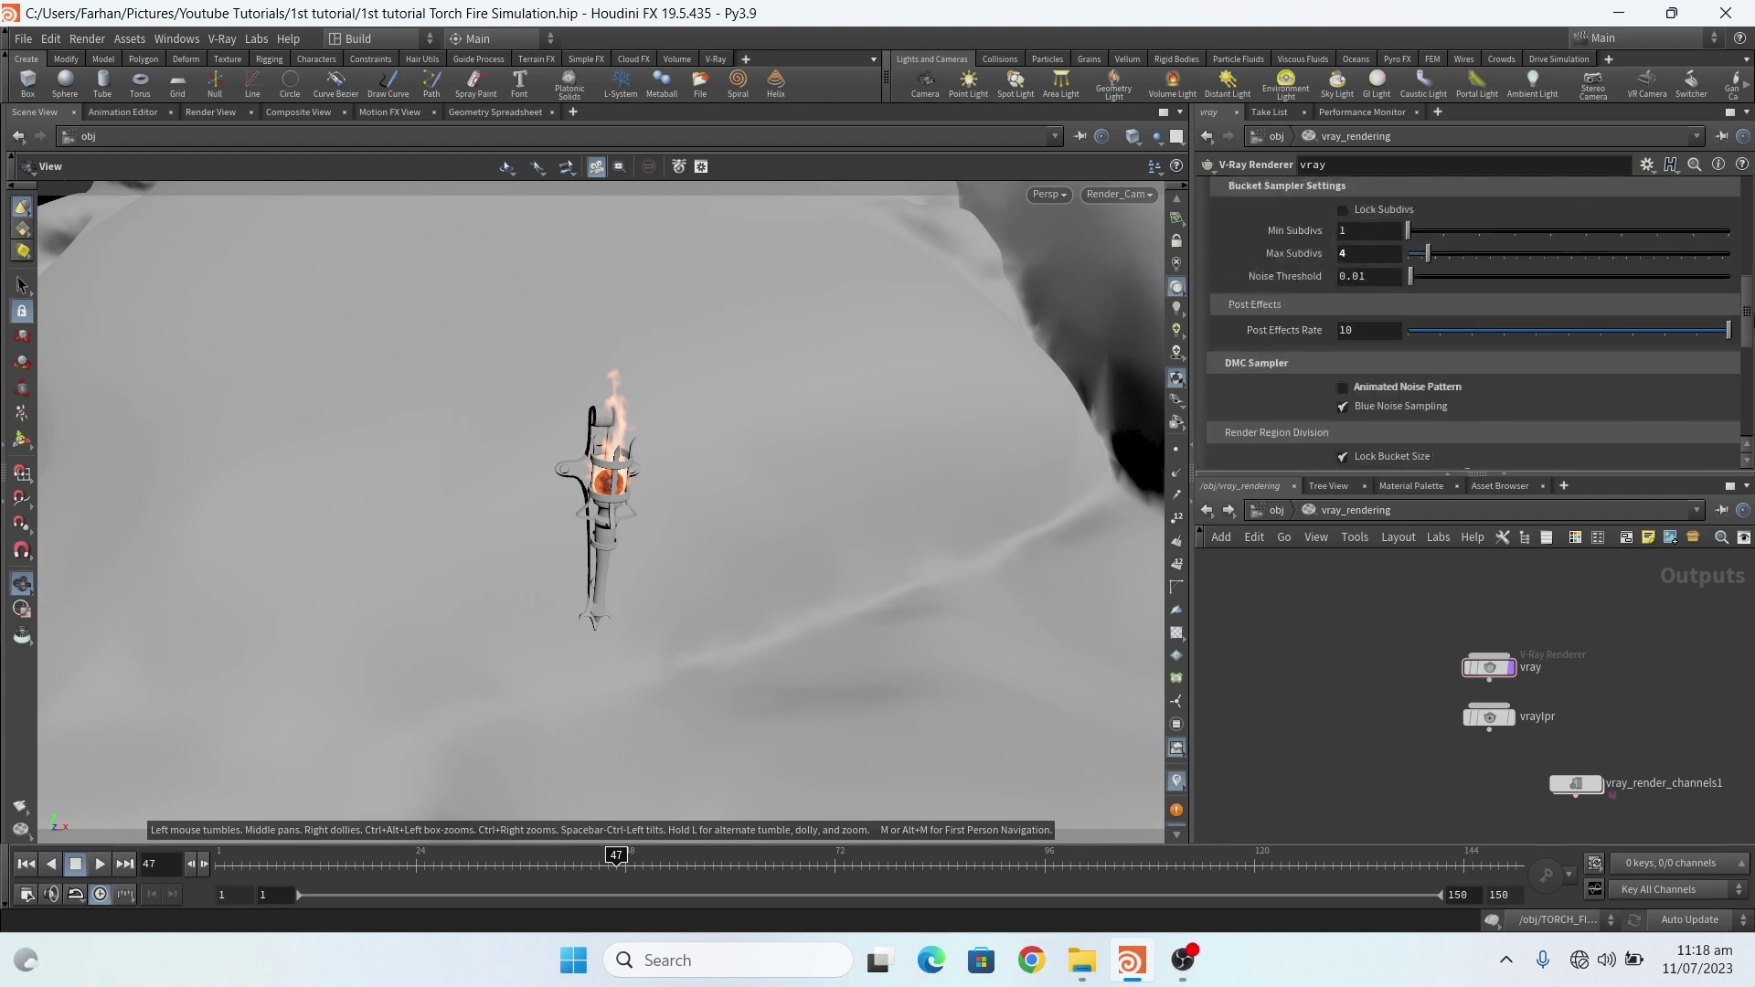
pyautogui.scroll(3, 1471, 320)
# - In Color Mapping, keep Reinhard mapping and ACEScg as the RGB color space
pyautogui.click(1403, 312)
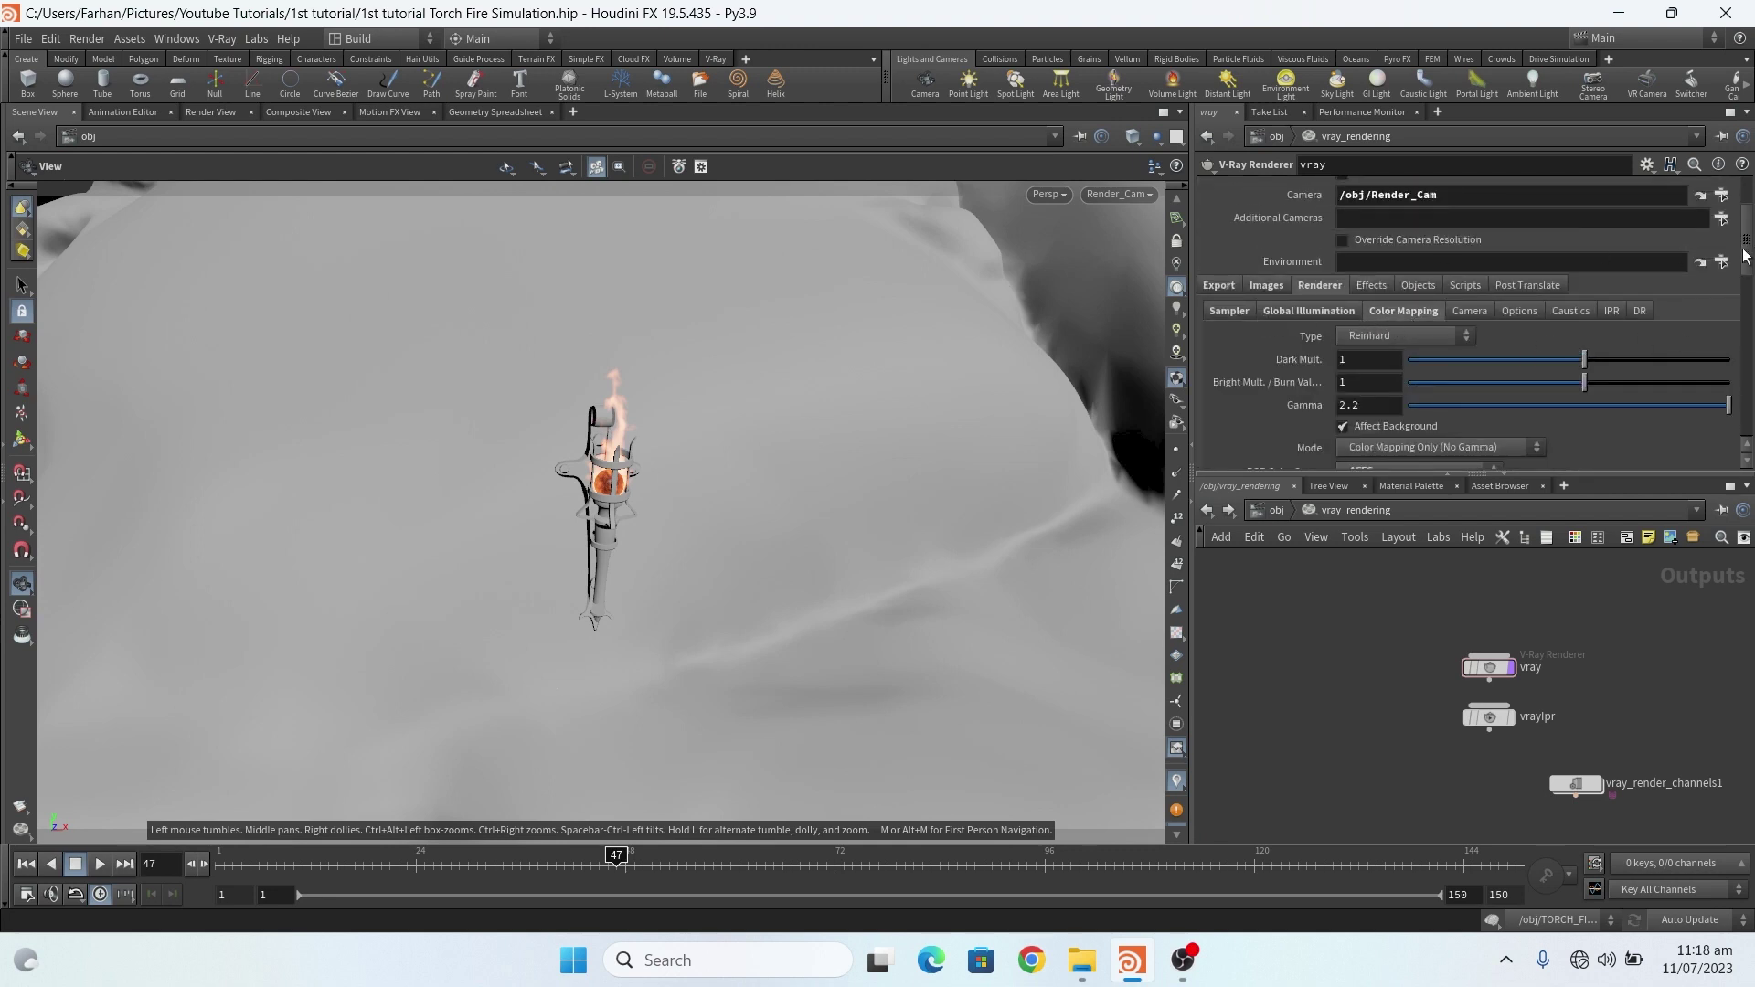
pyautogui.scroll(-3, 1471, 320)
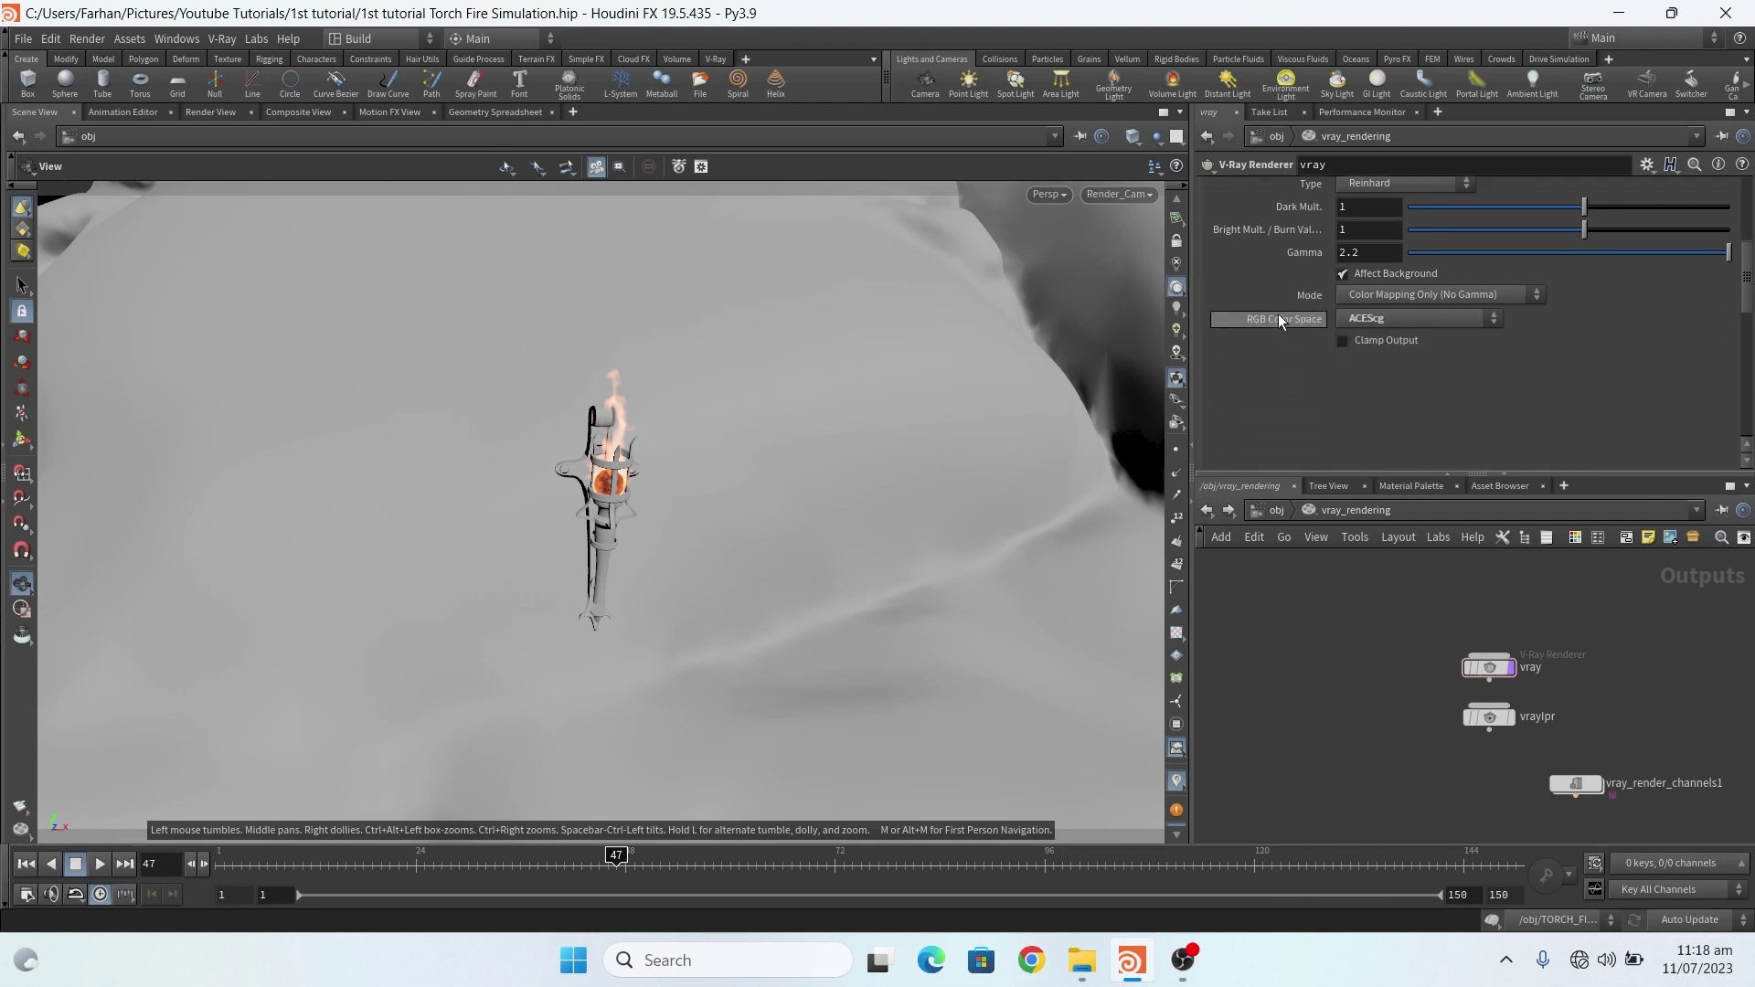
pyautogui.click(1380, 320)
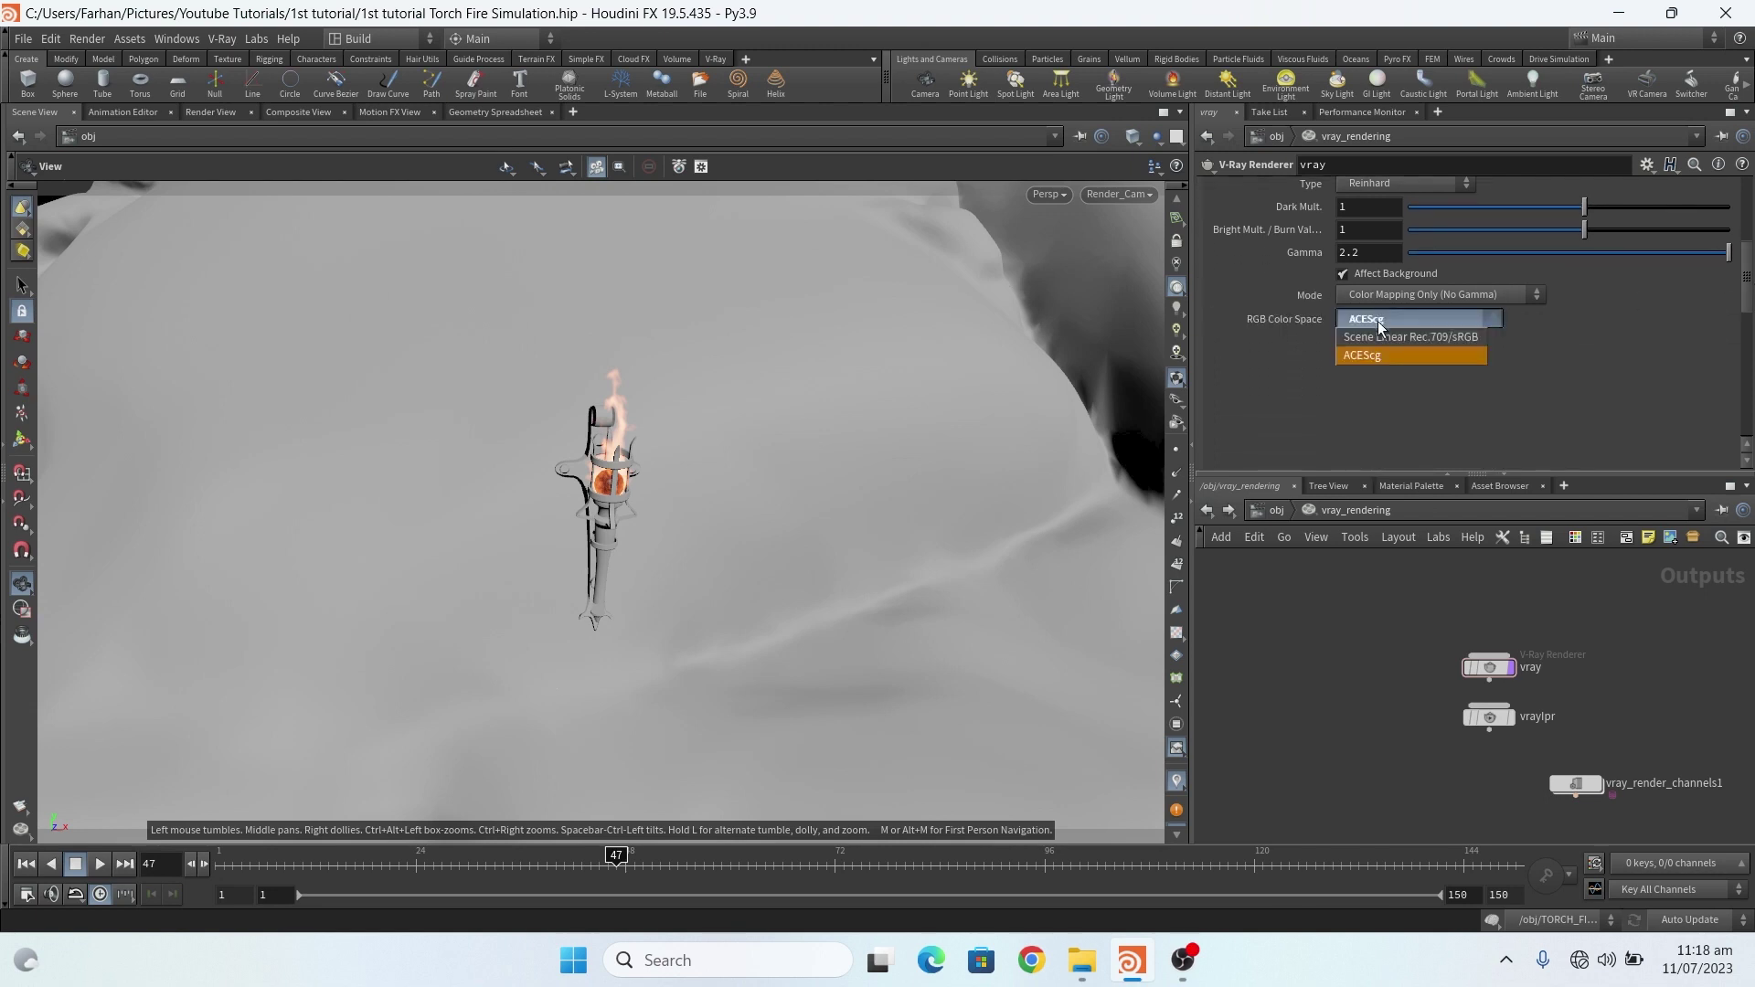
pyautogui.click(1377, 358)
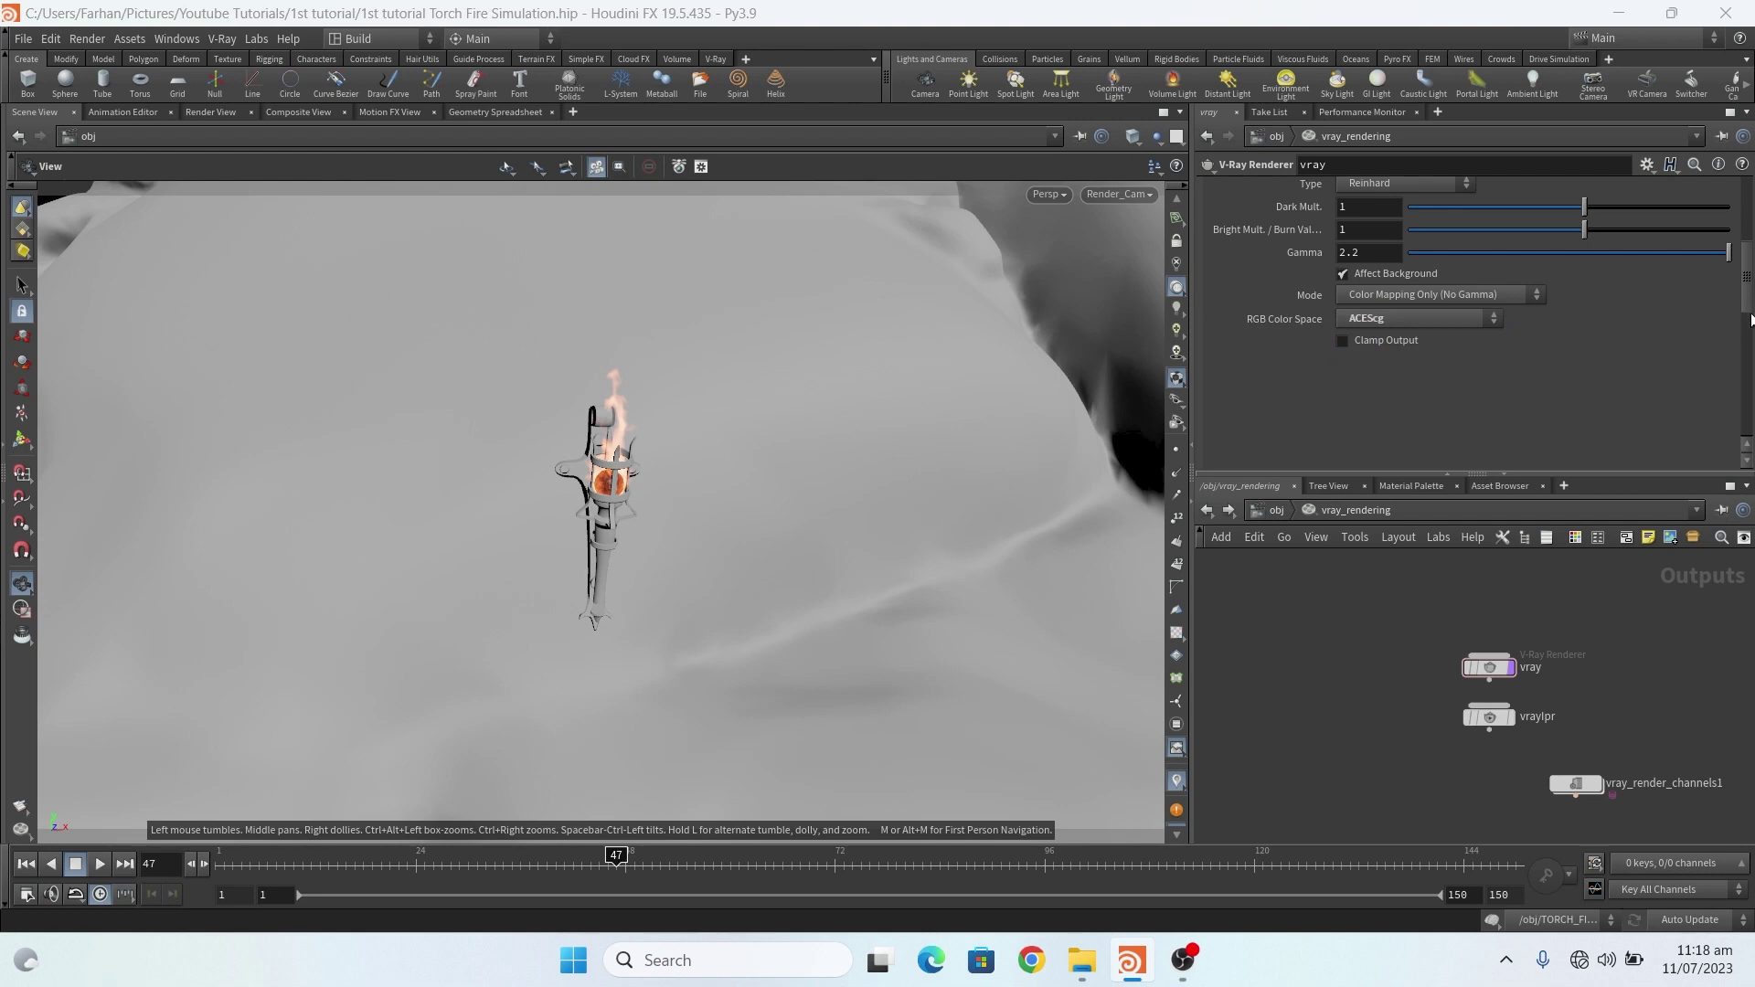
pyautogui.moveTo(1749, 302); pyautogui.dragTo(1748, 236)
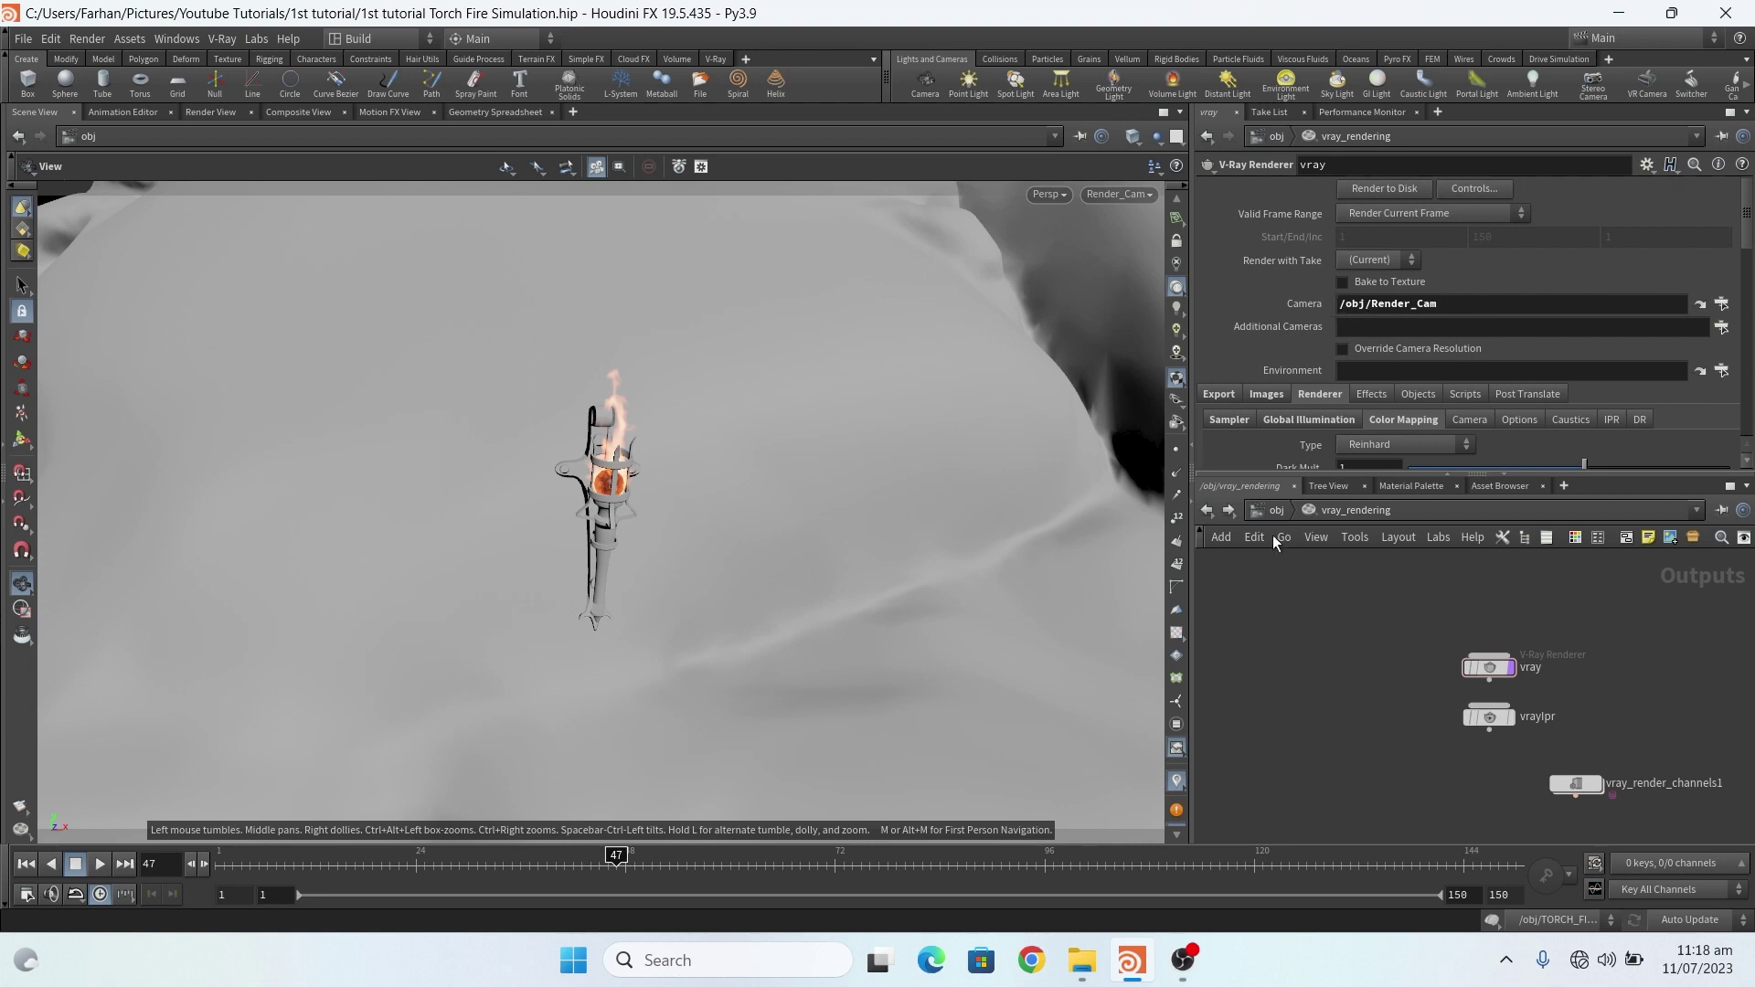
# - Go up to /obj and dive into the Vray_Materials network
pyautogui.click(1214, 519)
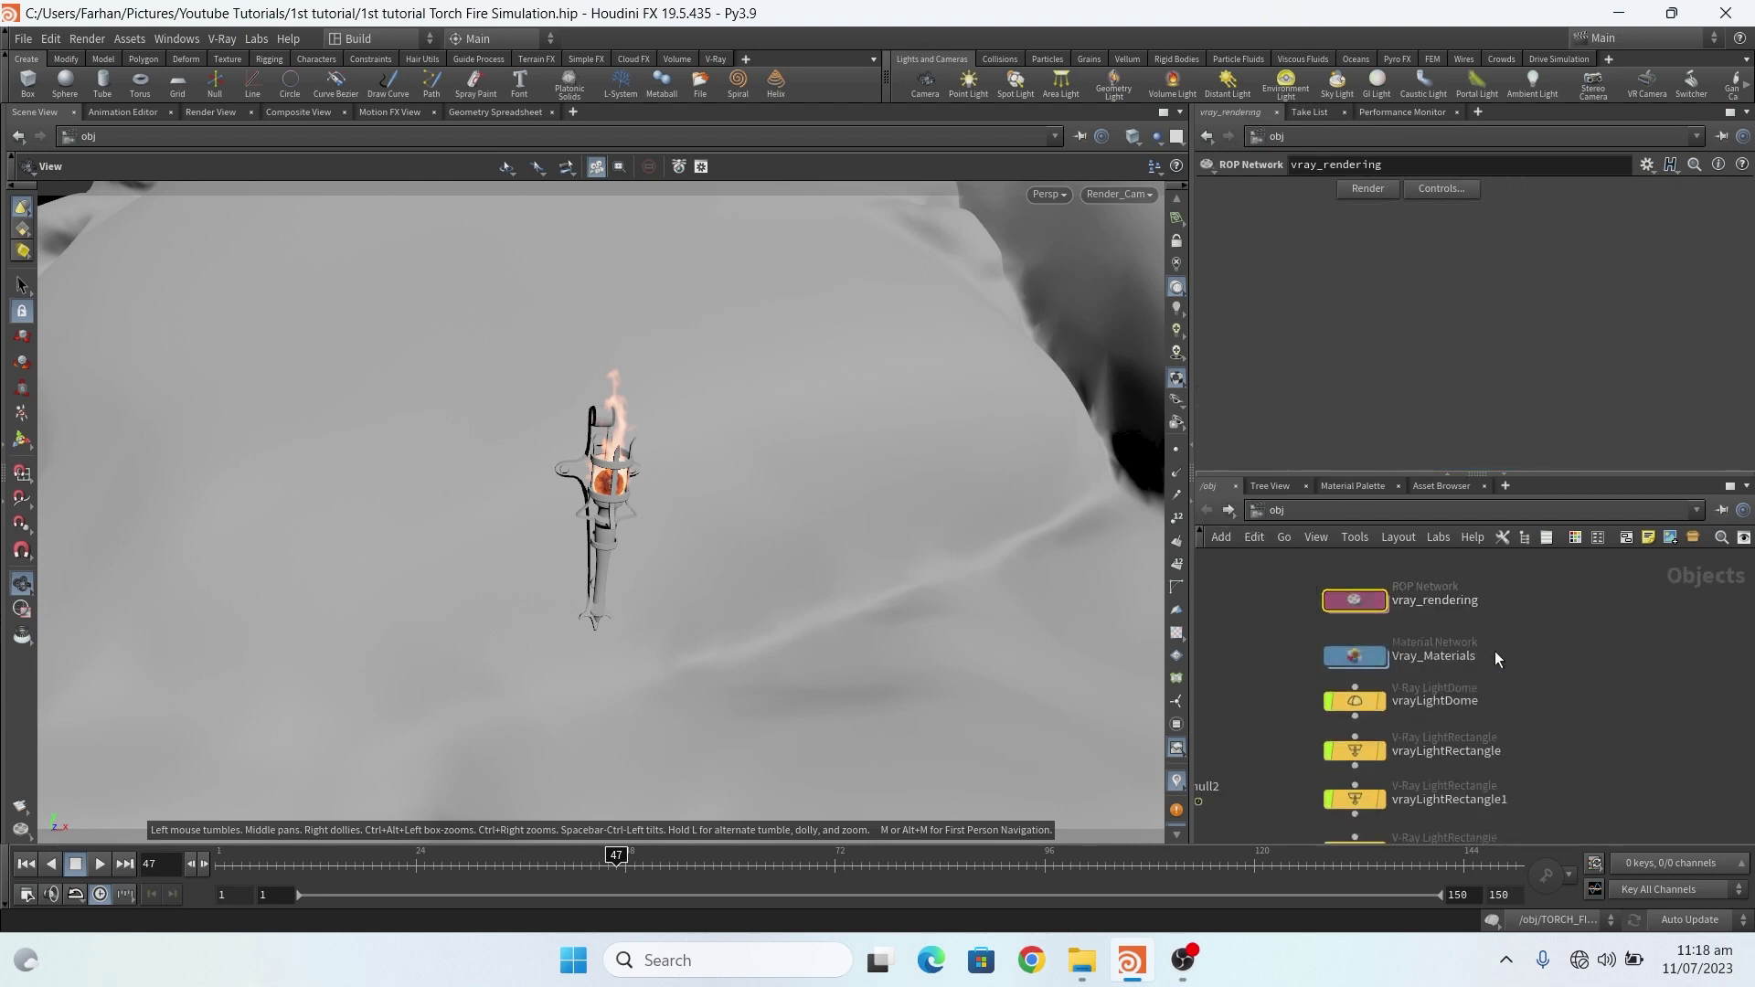
pyautogui.scroll(4, 1555, 633)
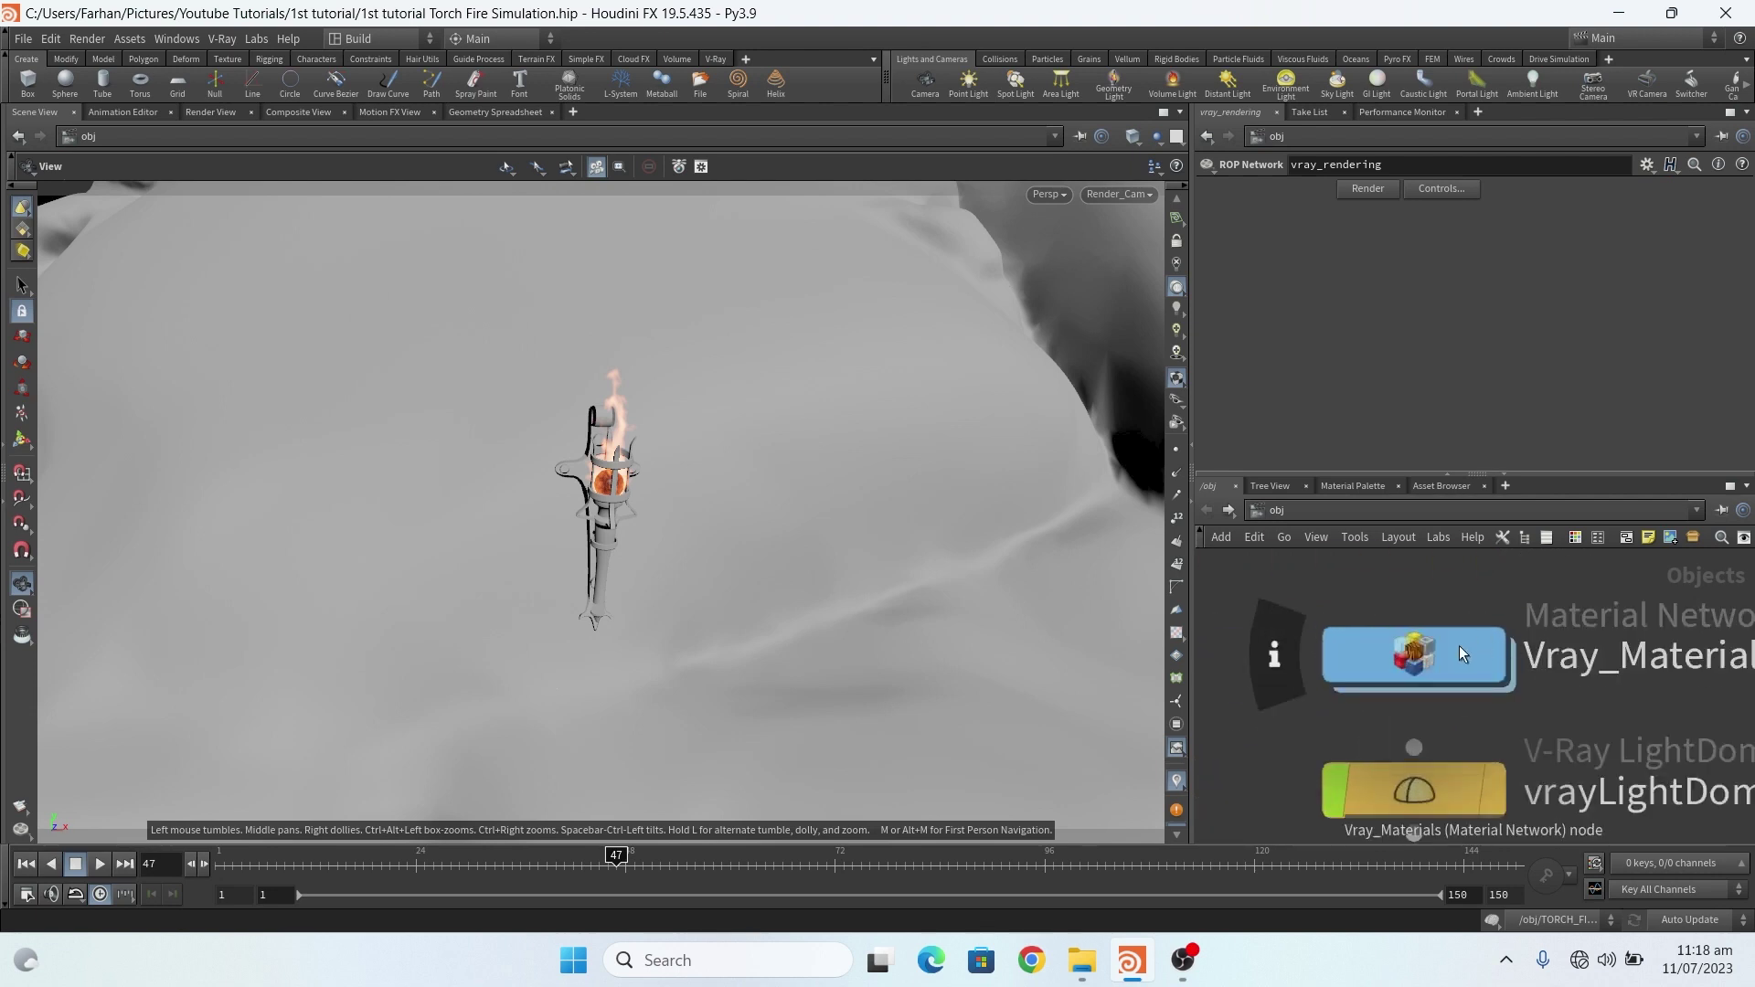
pyautogui.click(1459, 649)
pyautogui.scroll(-2, 1459, 649)
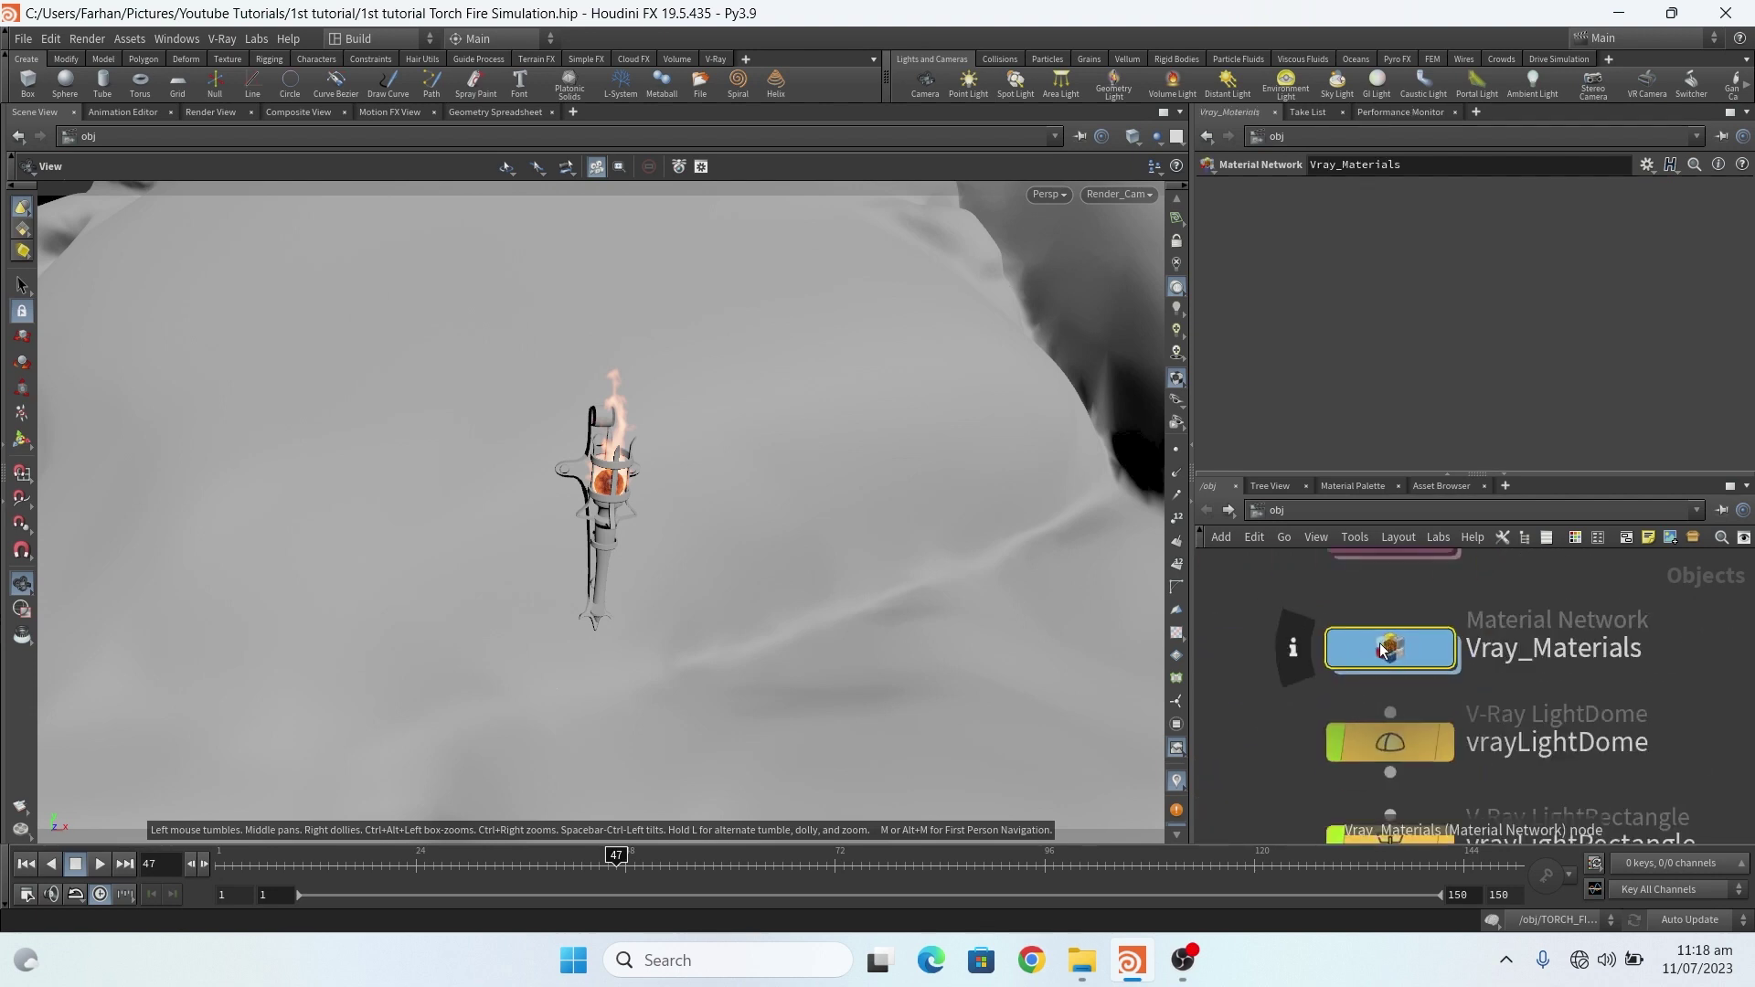
pyautogui.doubleClick(1395, 649)
pyautogui.scroll(6, 1364, 636)
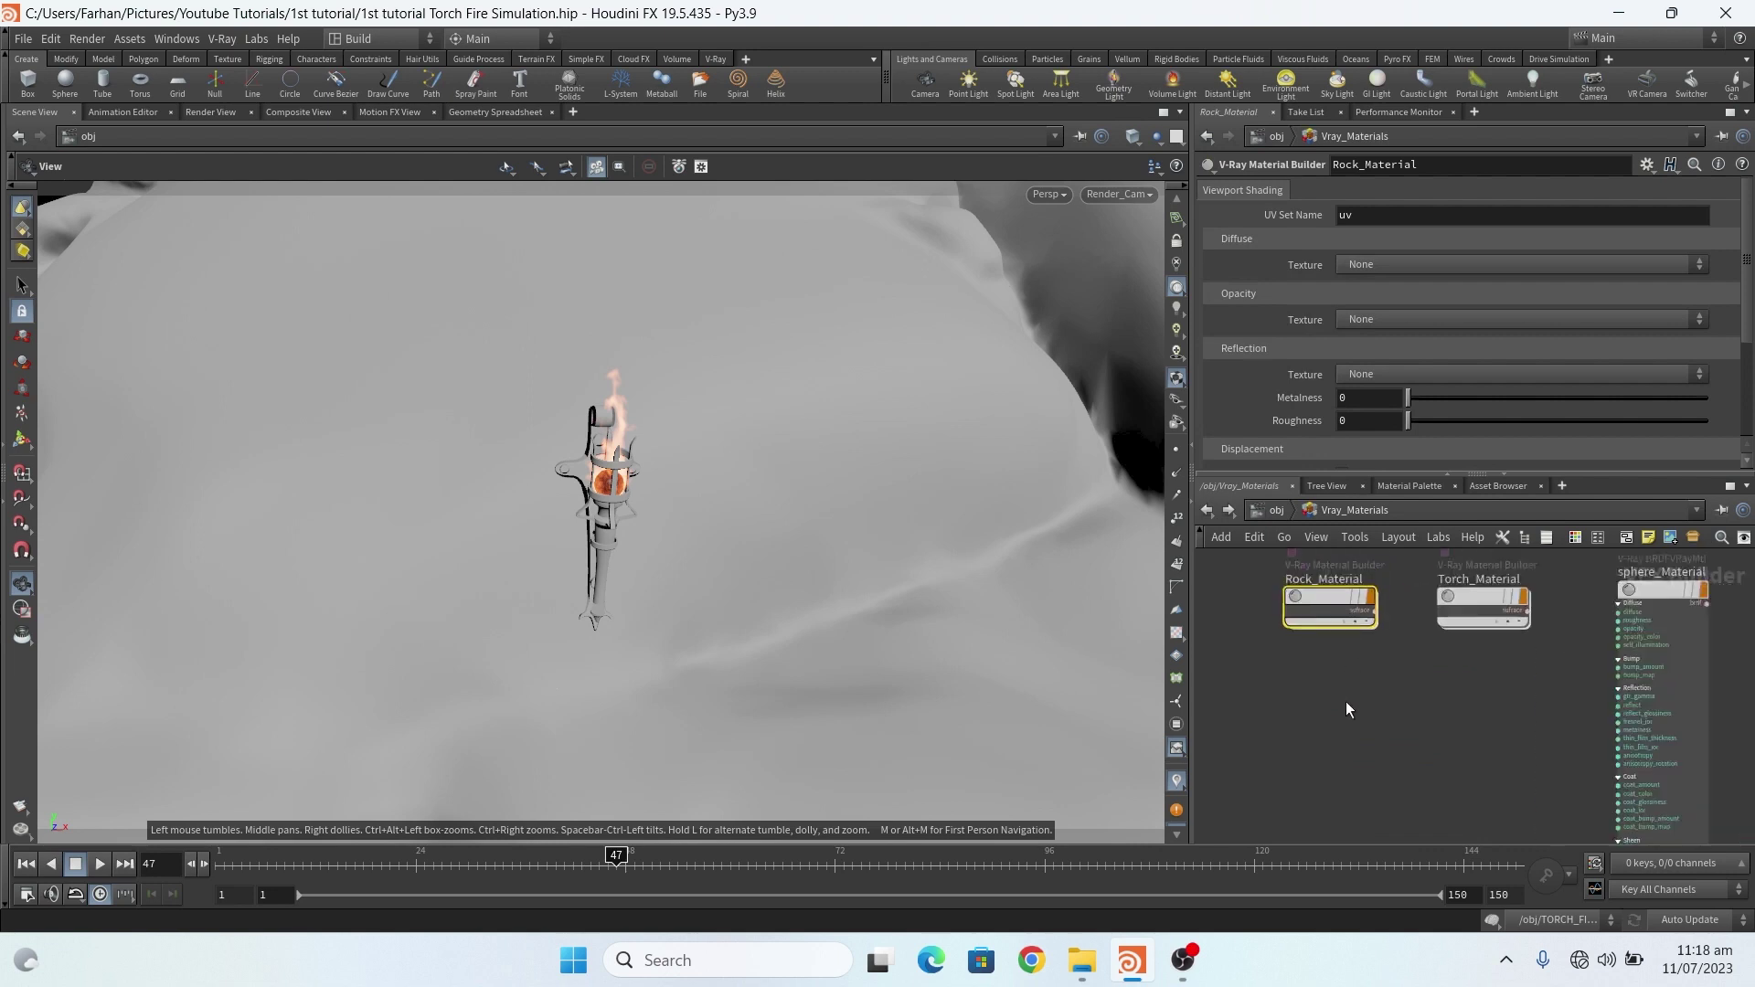
pyautogui.scroll(-3, 1349, 716)
pyautogui.scroll(8, 1349, 728)
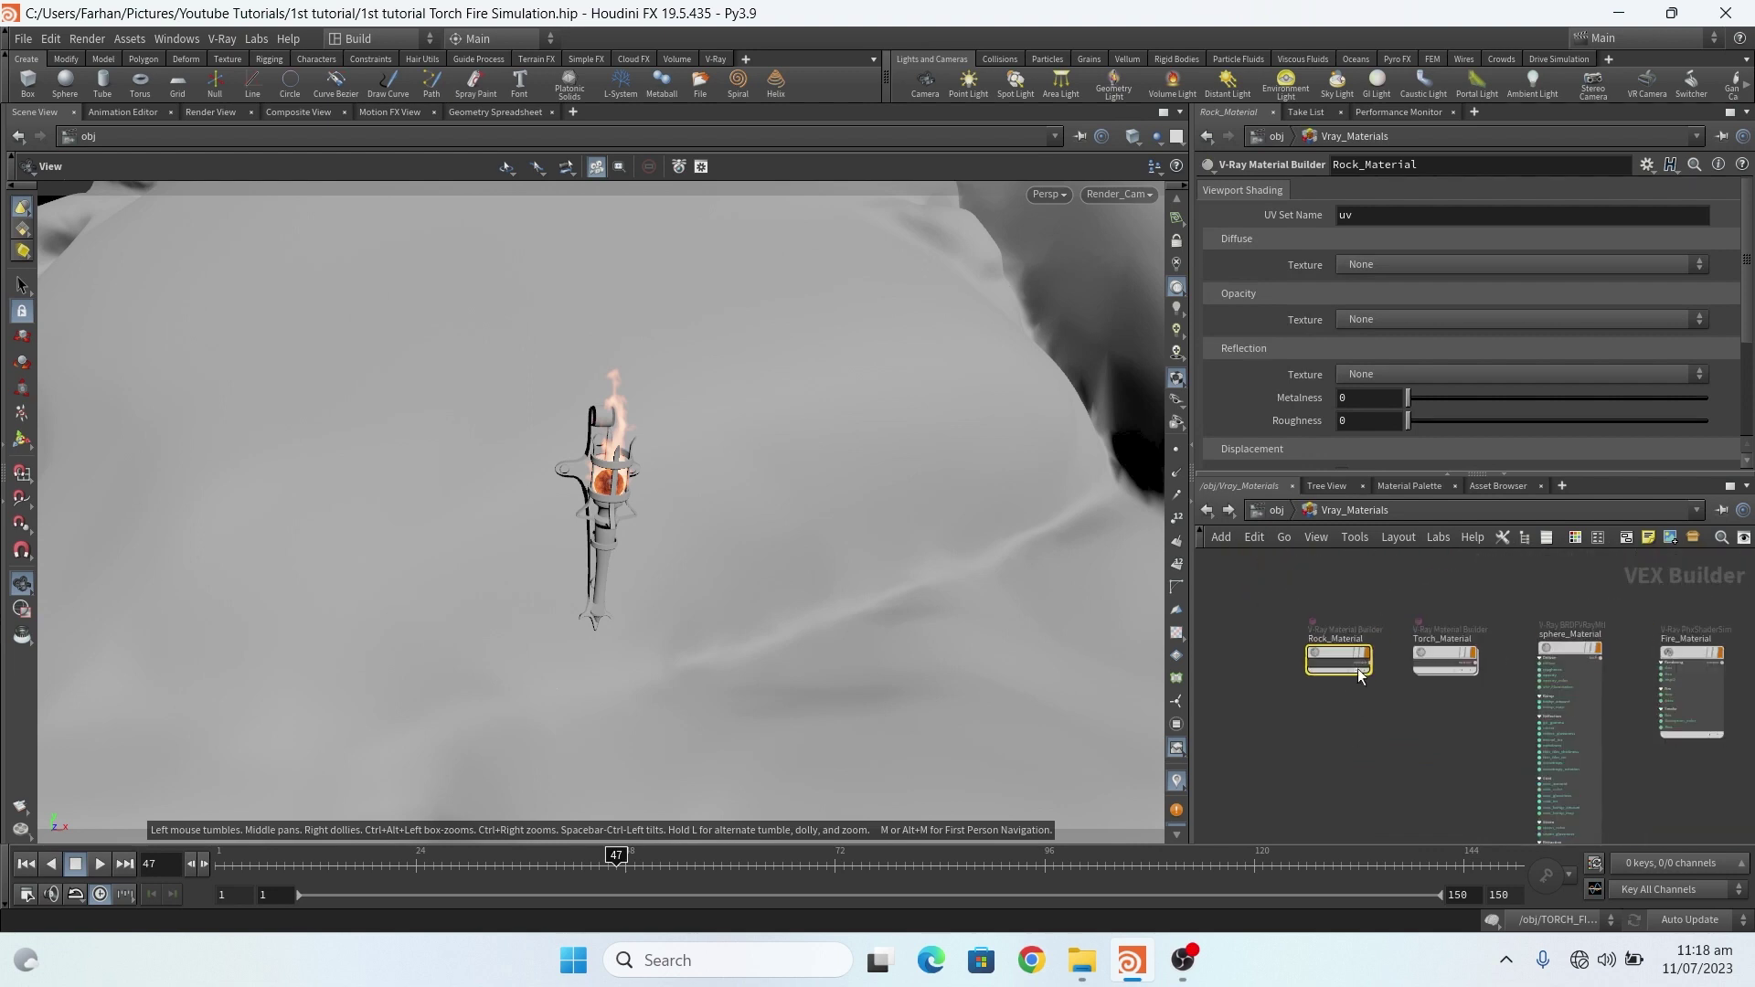
pyautogui.scroll(-4, 1292, 681)
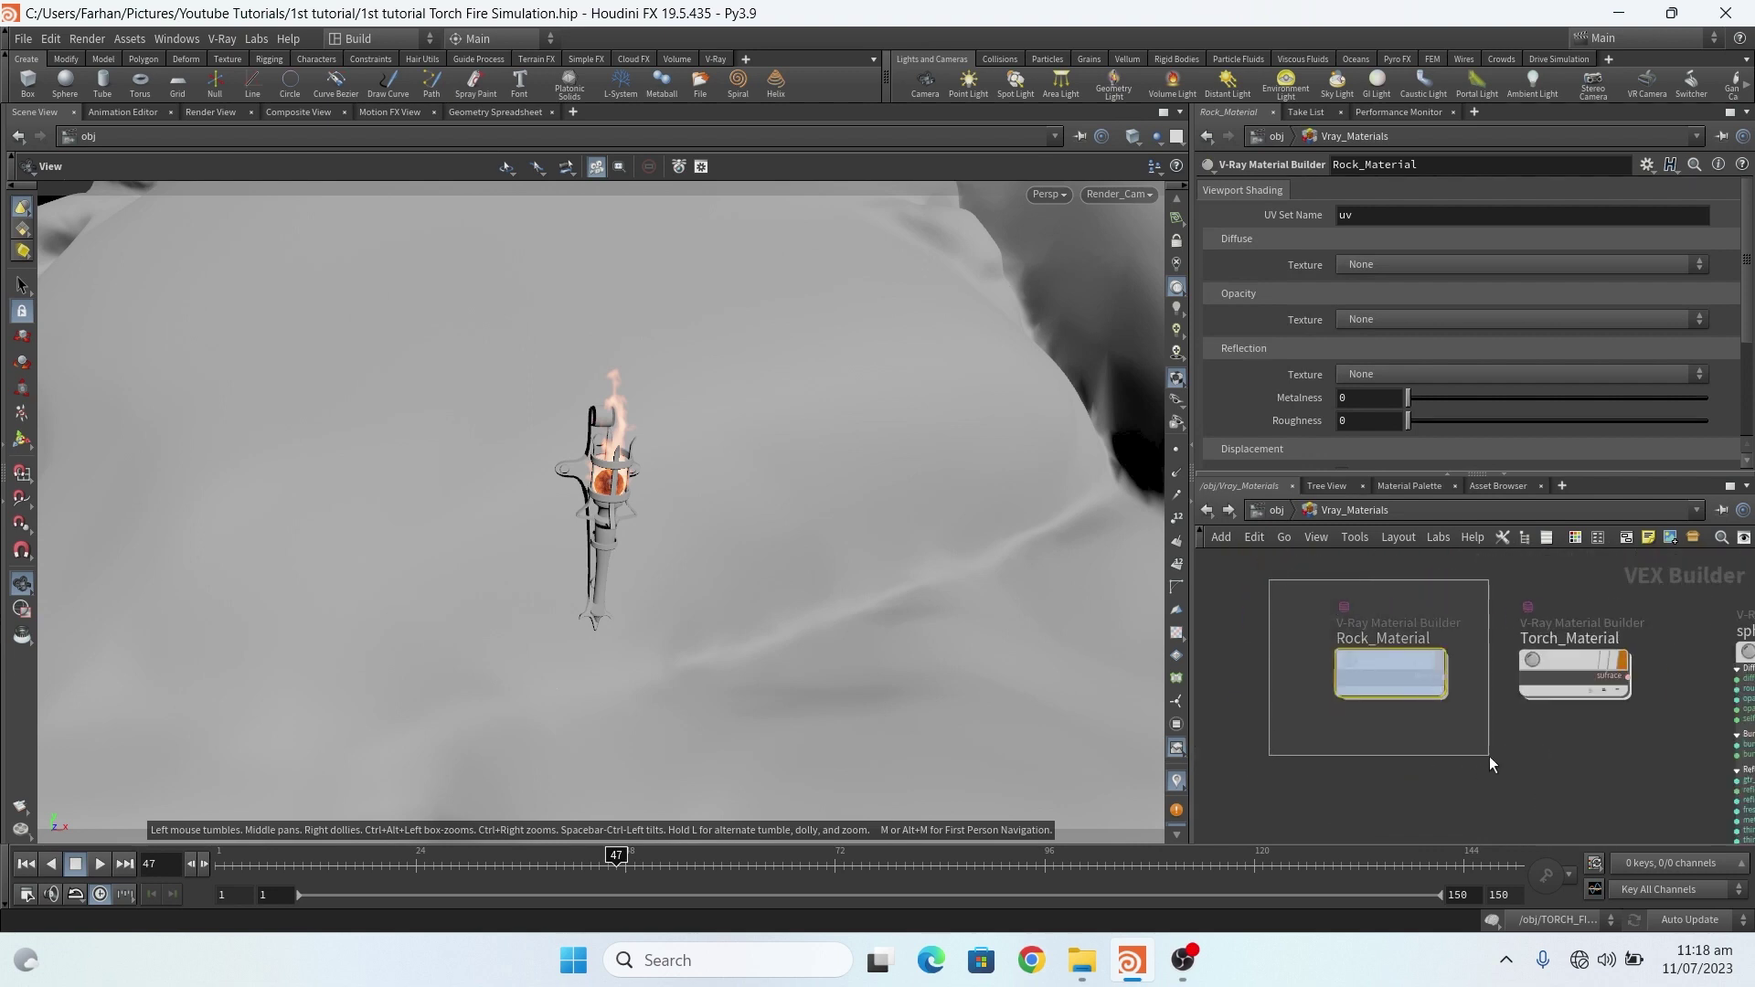
pyautogui.scroll(3, 1441, 703)
pyautogui.scroll(-4, 1341, 628)
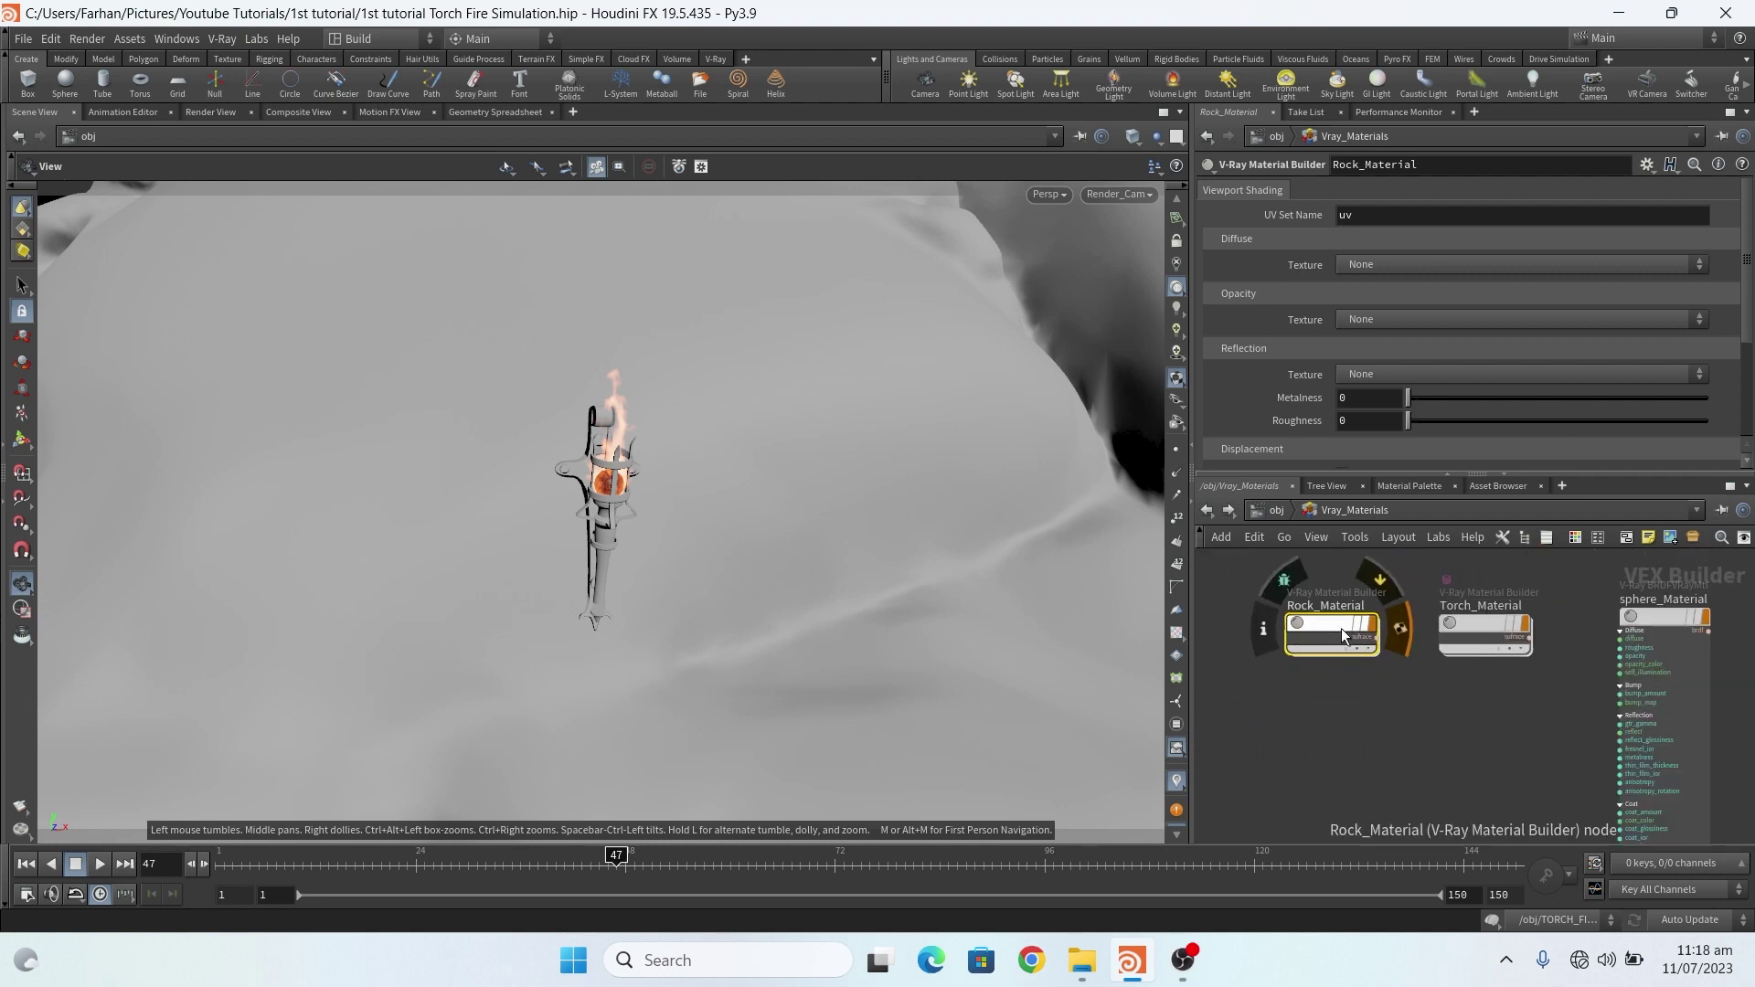
# - Inspect Torch_Material and sphere_Material, frame the rock, then select Fire_Material (intensity Scale 15)
pyautogui.click(1438, 537)
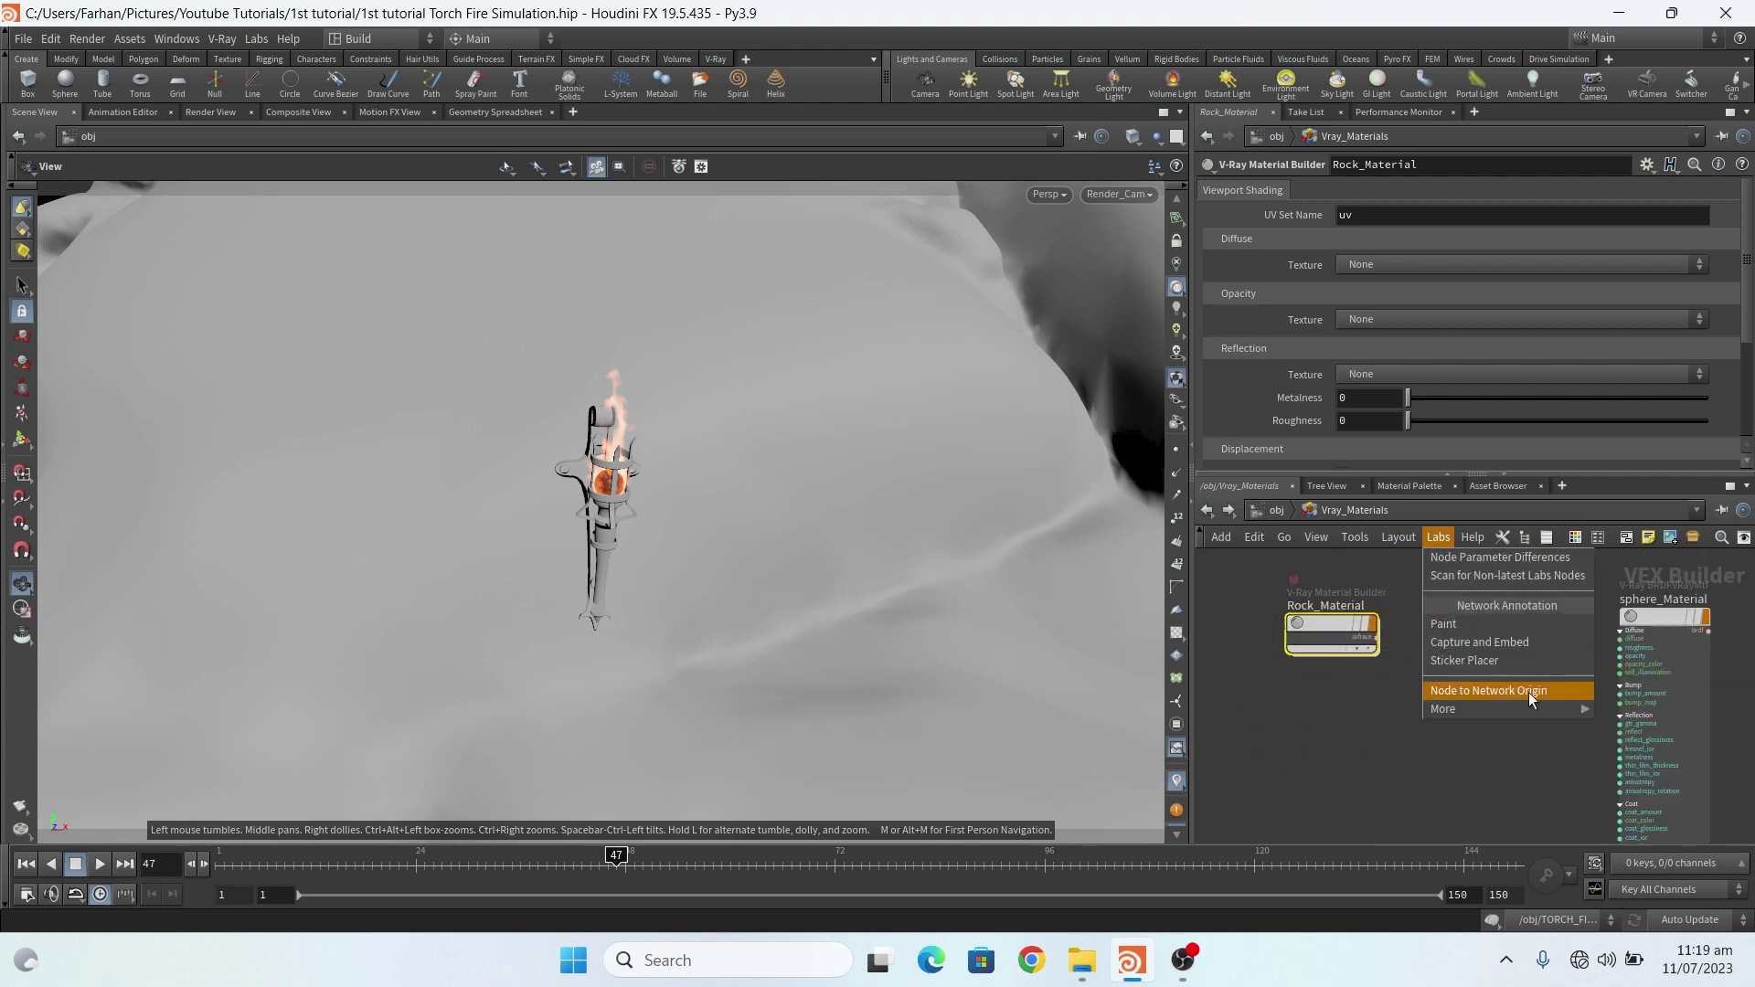
pyautogui.click(1313, 786)
pyautogui.moveTo(1423, 548); pyautogui.dragTo(1554, 704)
pyautogui.scroll(-2, 1467, 662)
pyautogui.scroll(6, 1358, 609)
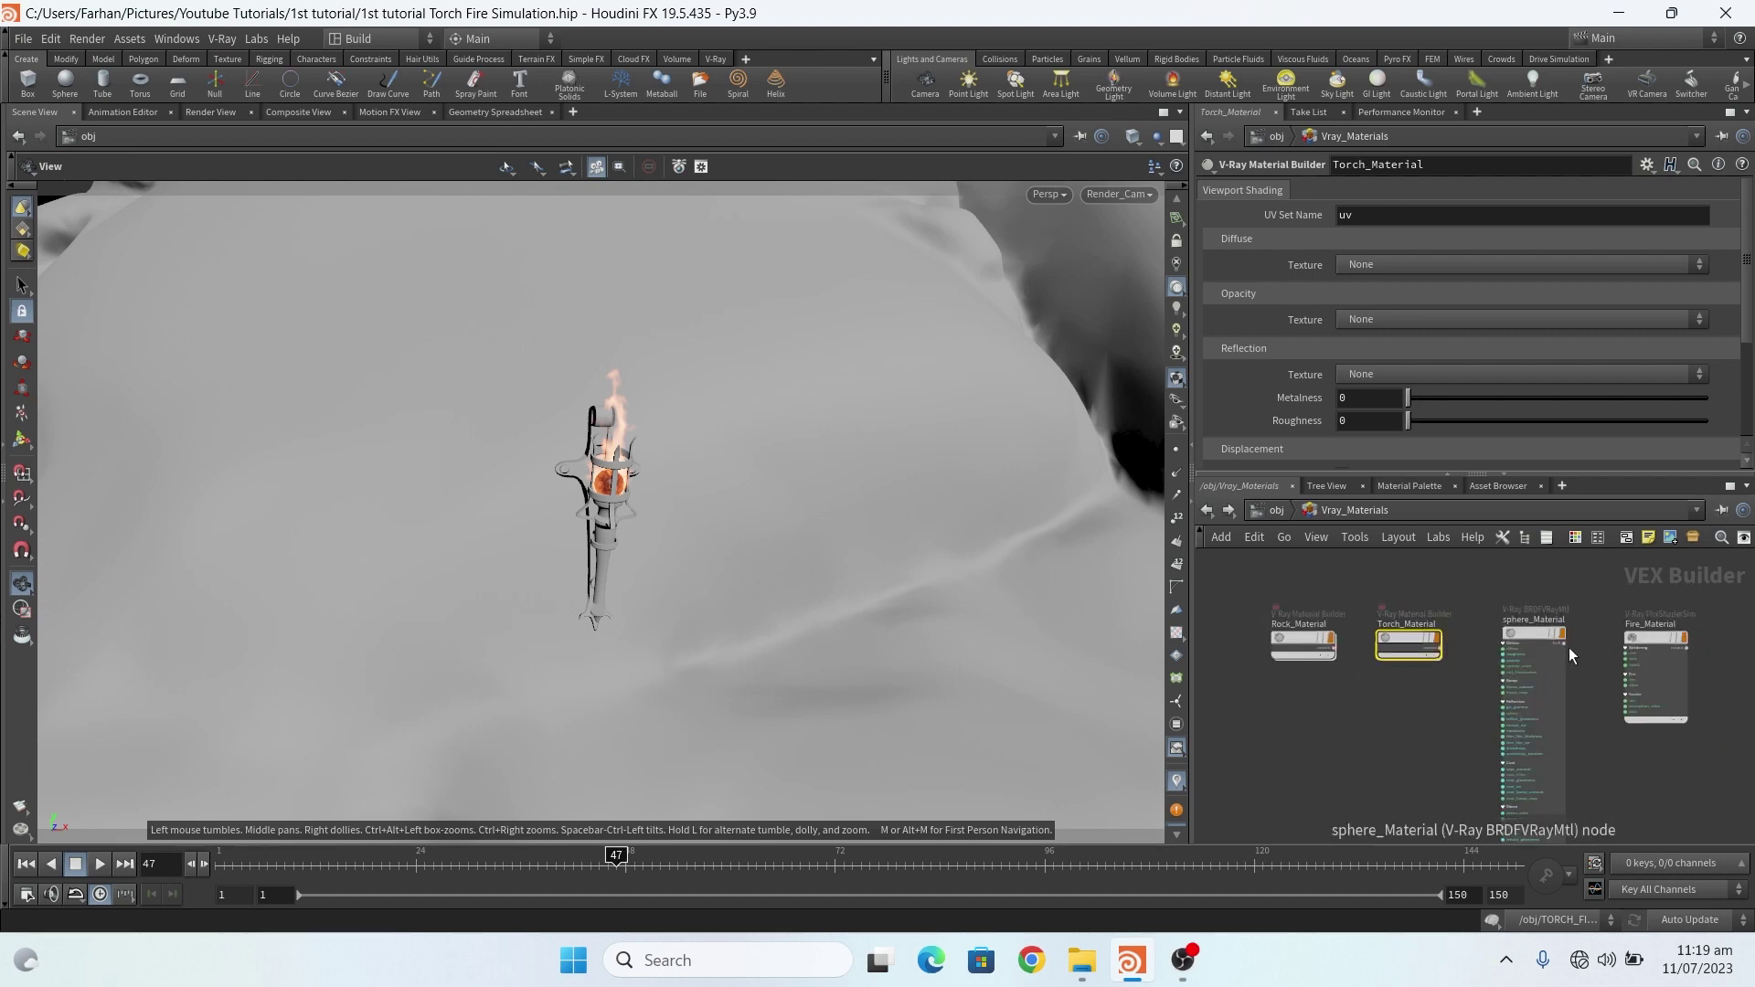
pyautogui.click(1509, 623)
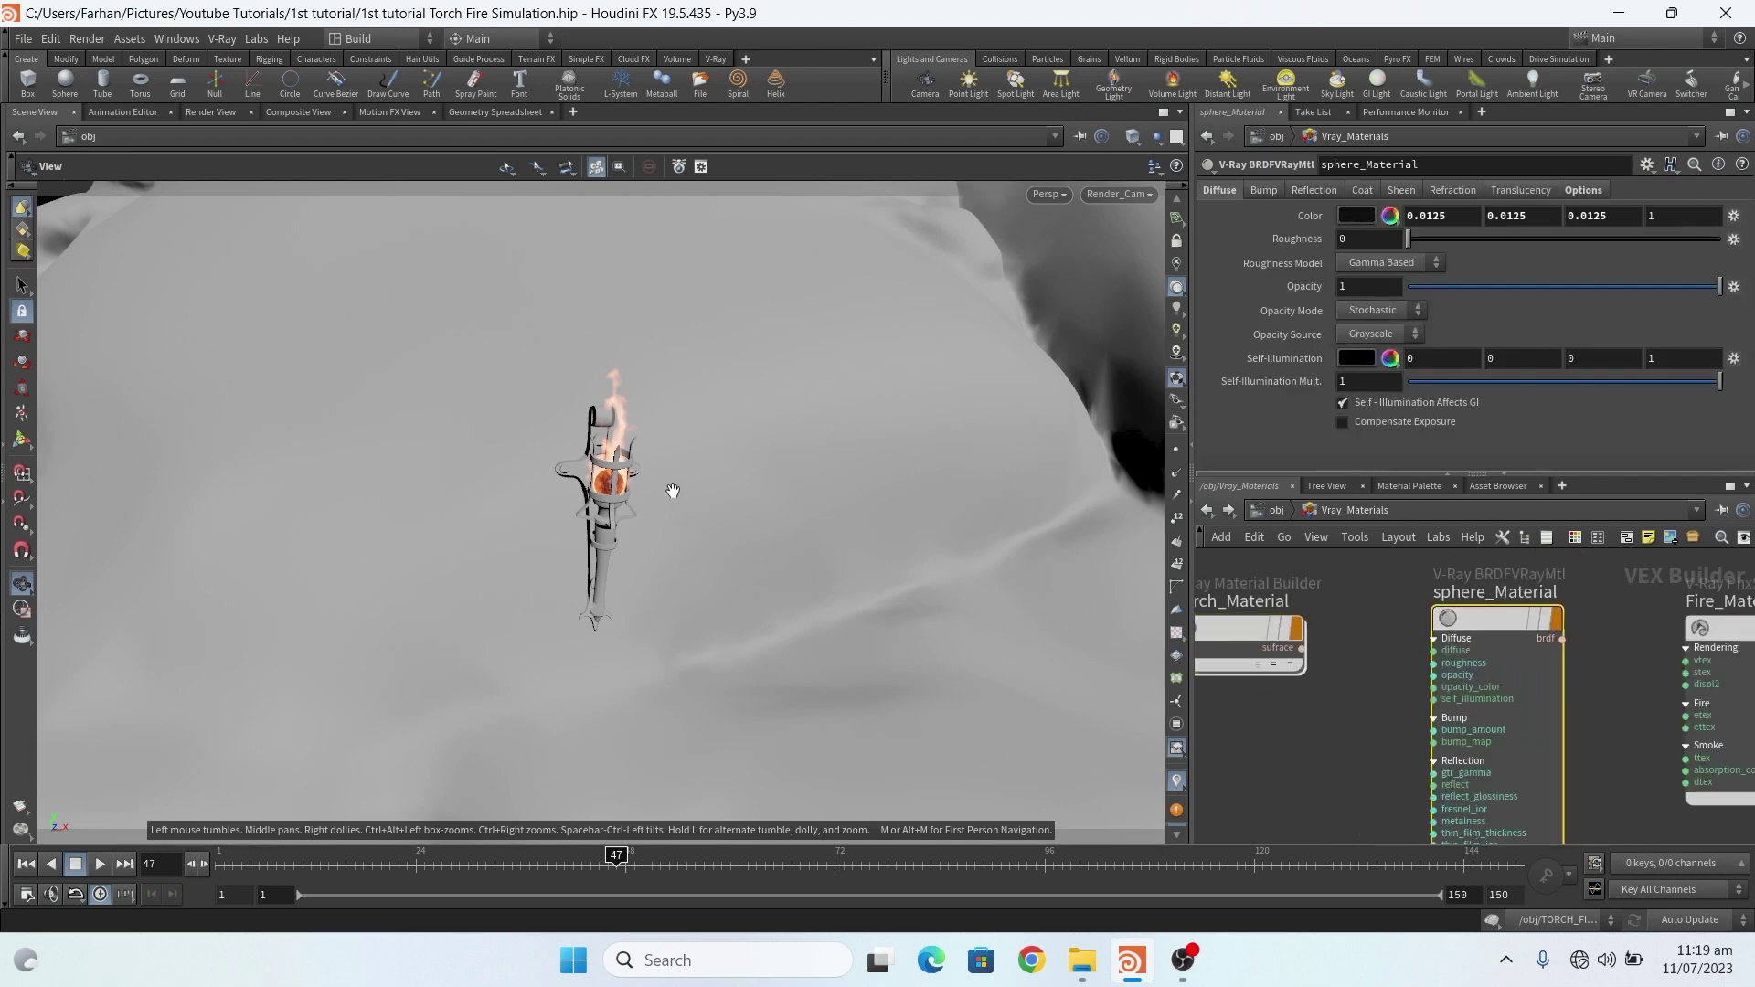
pyautogui.press('h')
pyautogui.scroll(2, 1280, 584)
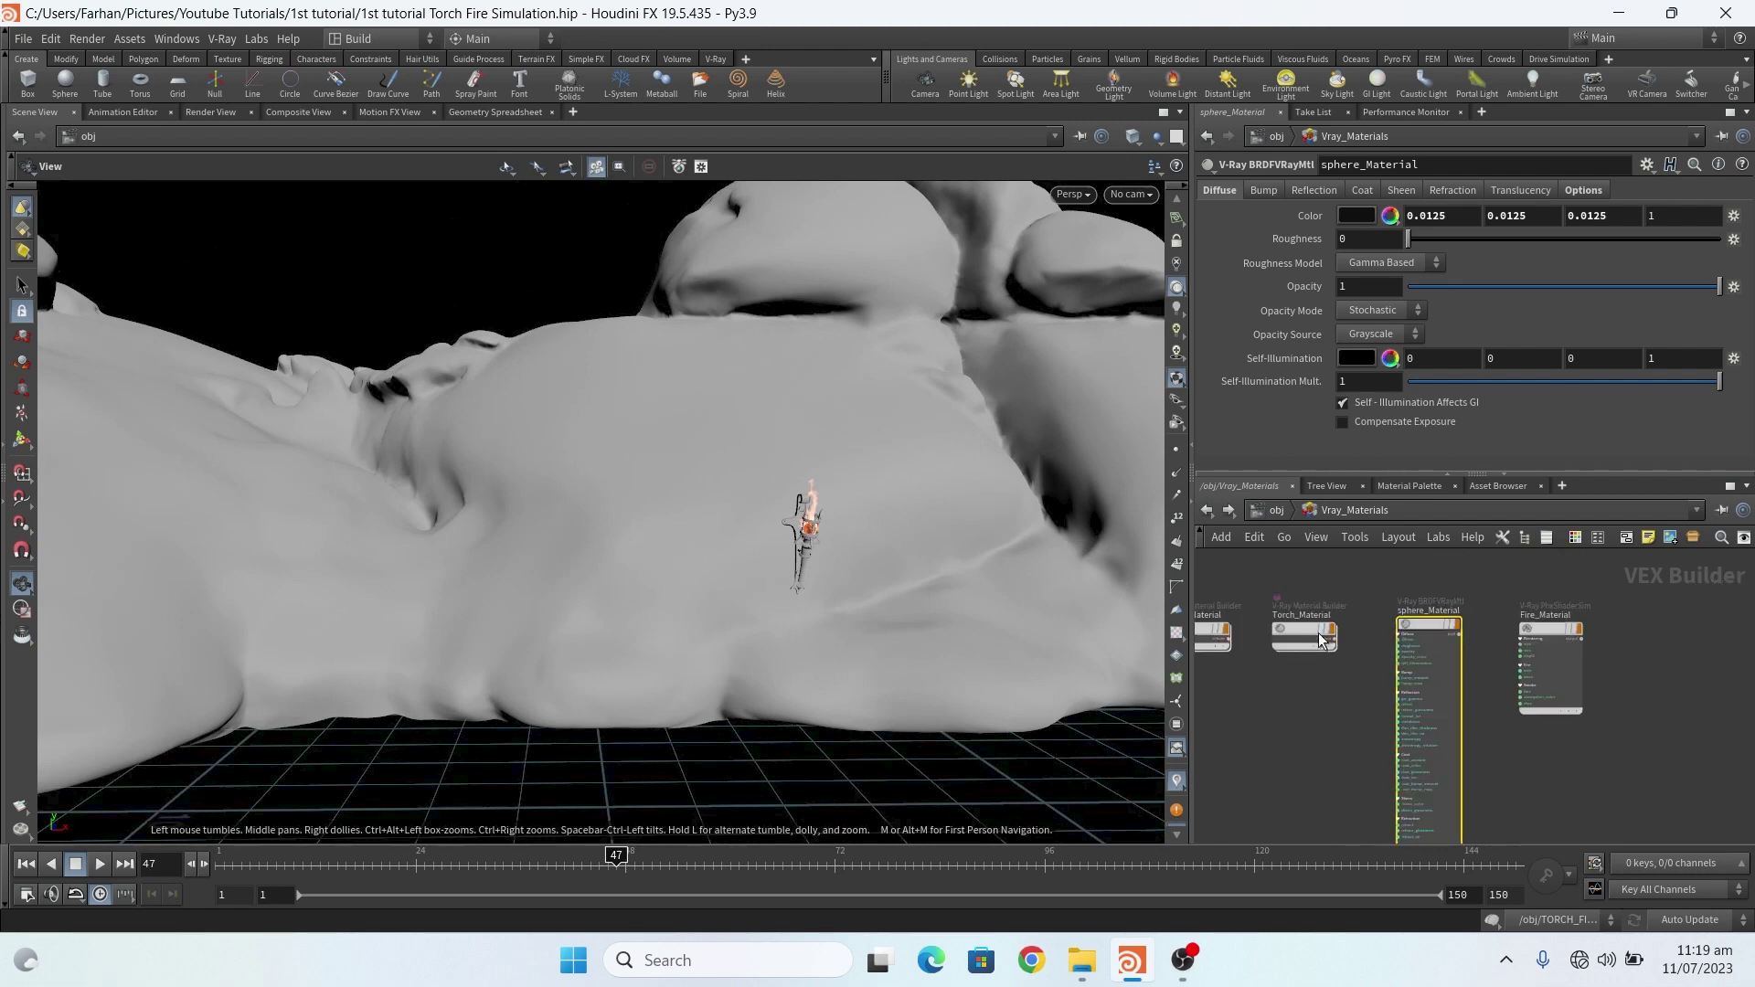
pyautogui.click(1577, 617)
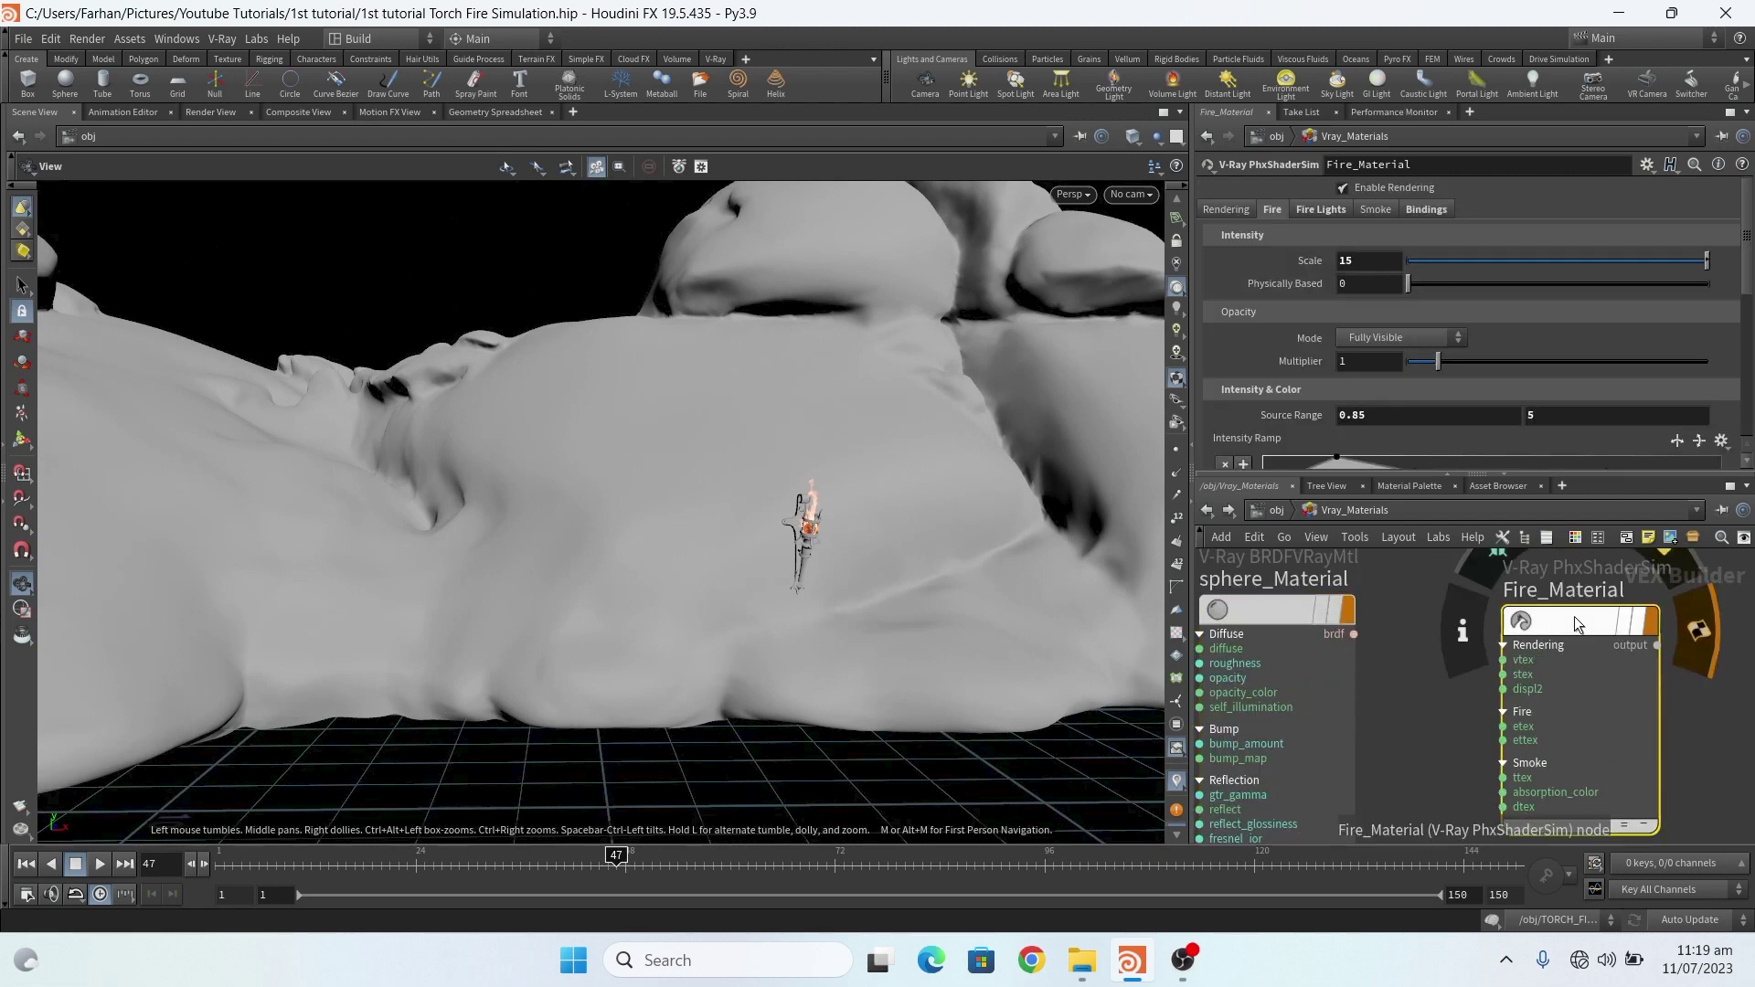
# - Look through Render_Cam and show Fire_Material's Rendering tab: Volumetric, Step 90%, Shadow Step 200%
pyautogui.scroll(-2, 1578, 640)
pyautogui.scroll(-2, 1577, 656)
pyautogui.scroll(-1, 1357, 666)
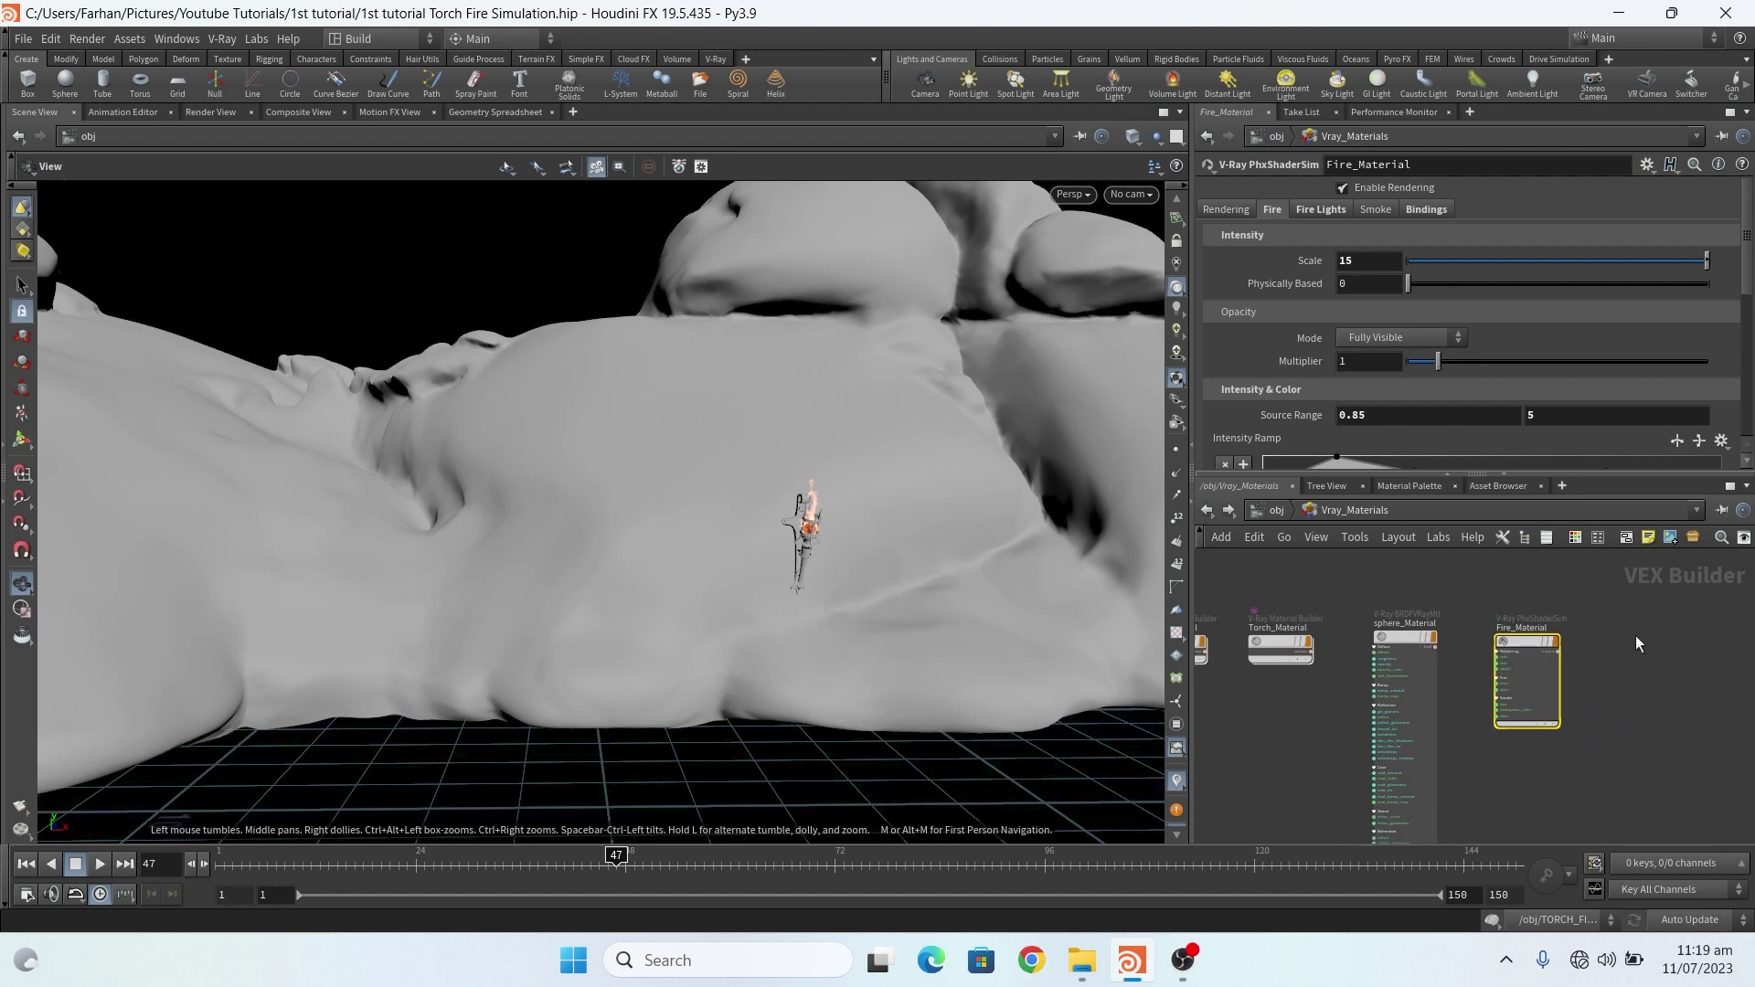
pyautogui.scroll(-1, 1636, 635)
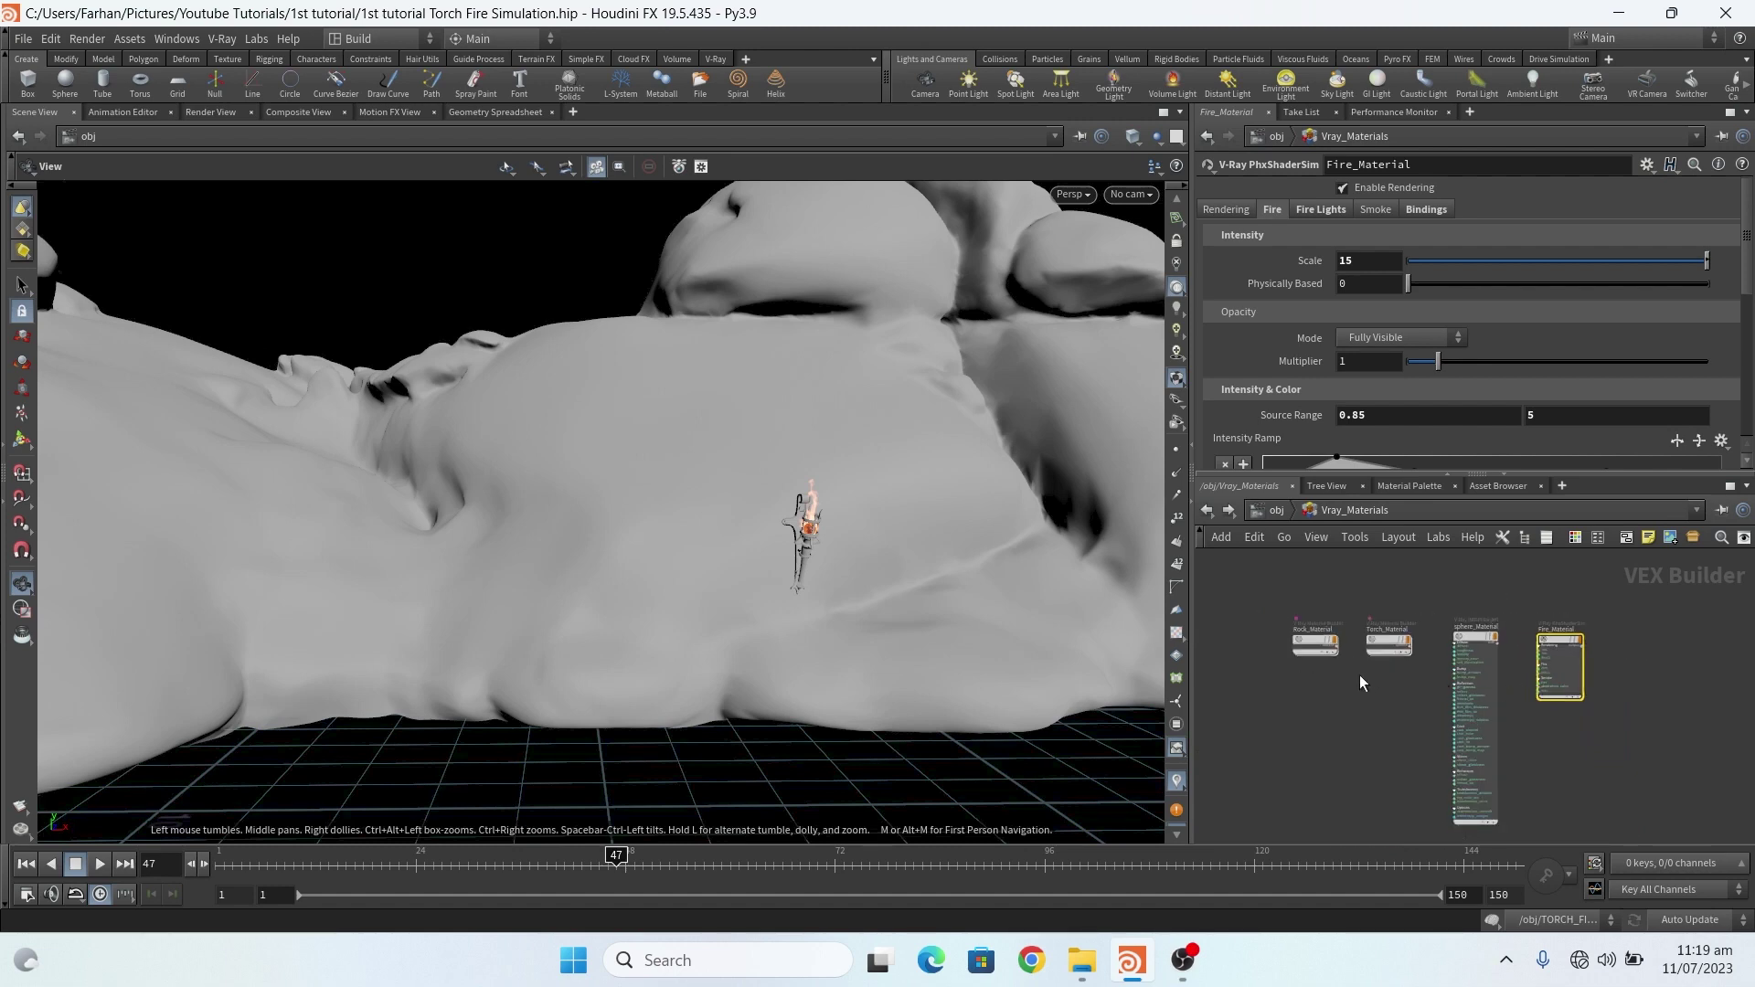
pyautogui.scroll(4, 1357, 681)
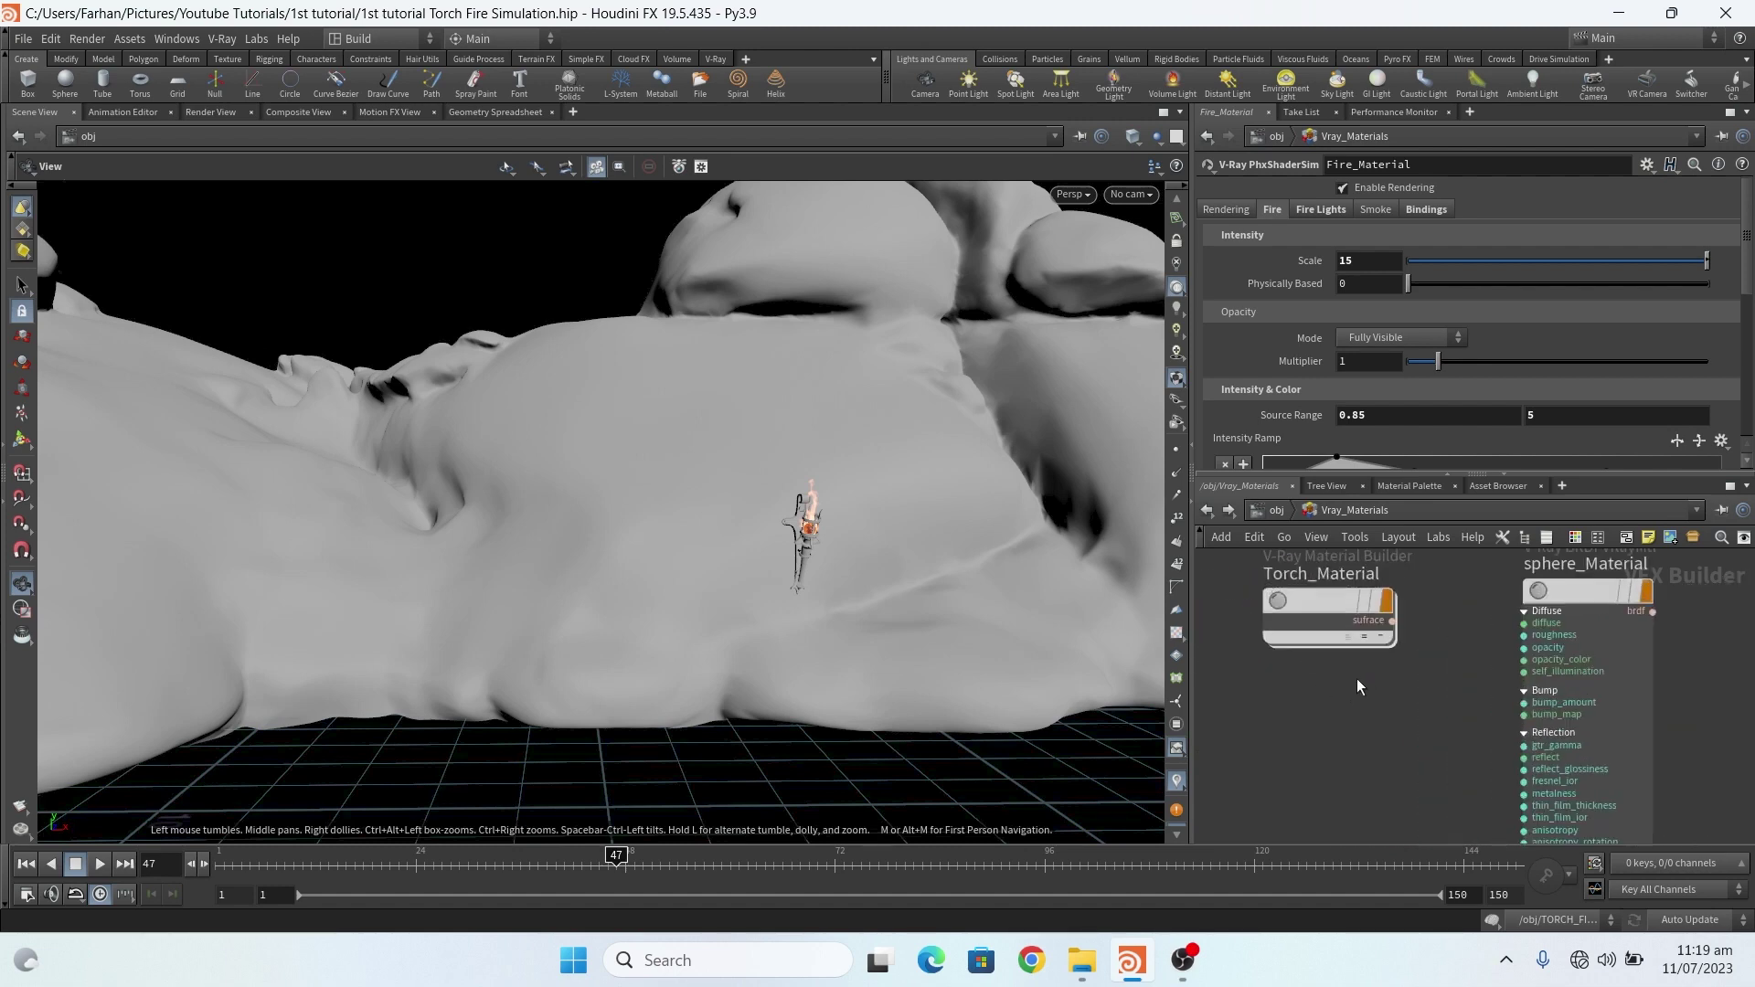
pyautogui.scroll(-3, 1301, 683)
pyautogui.scroll(3, 1533, 660)
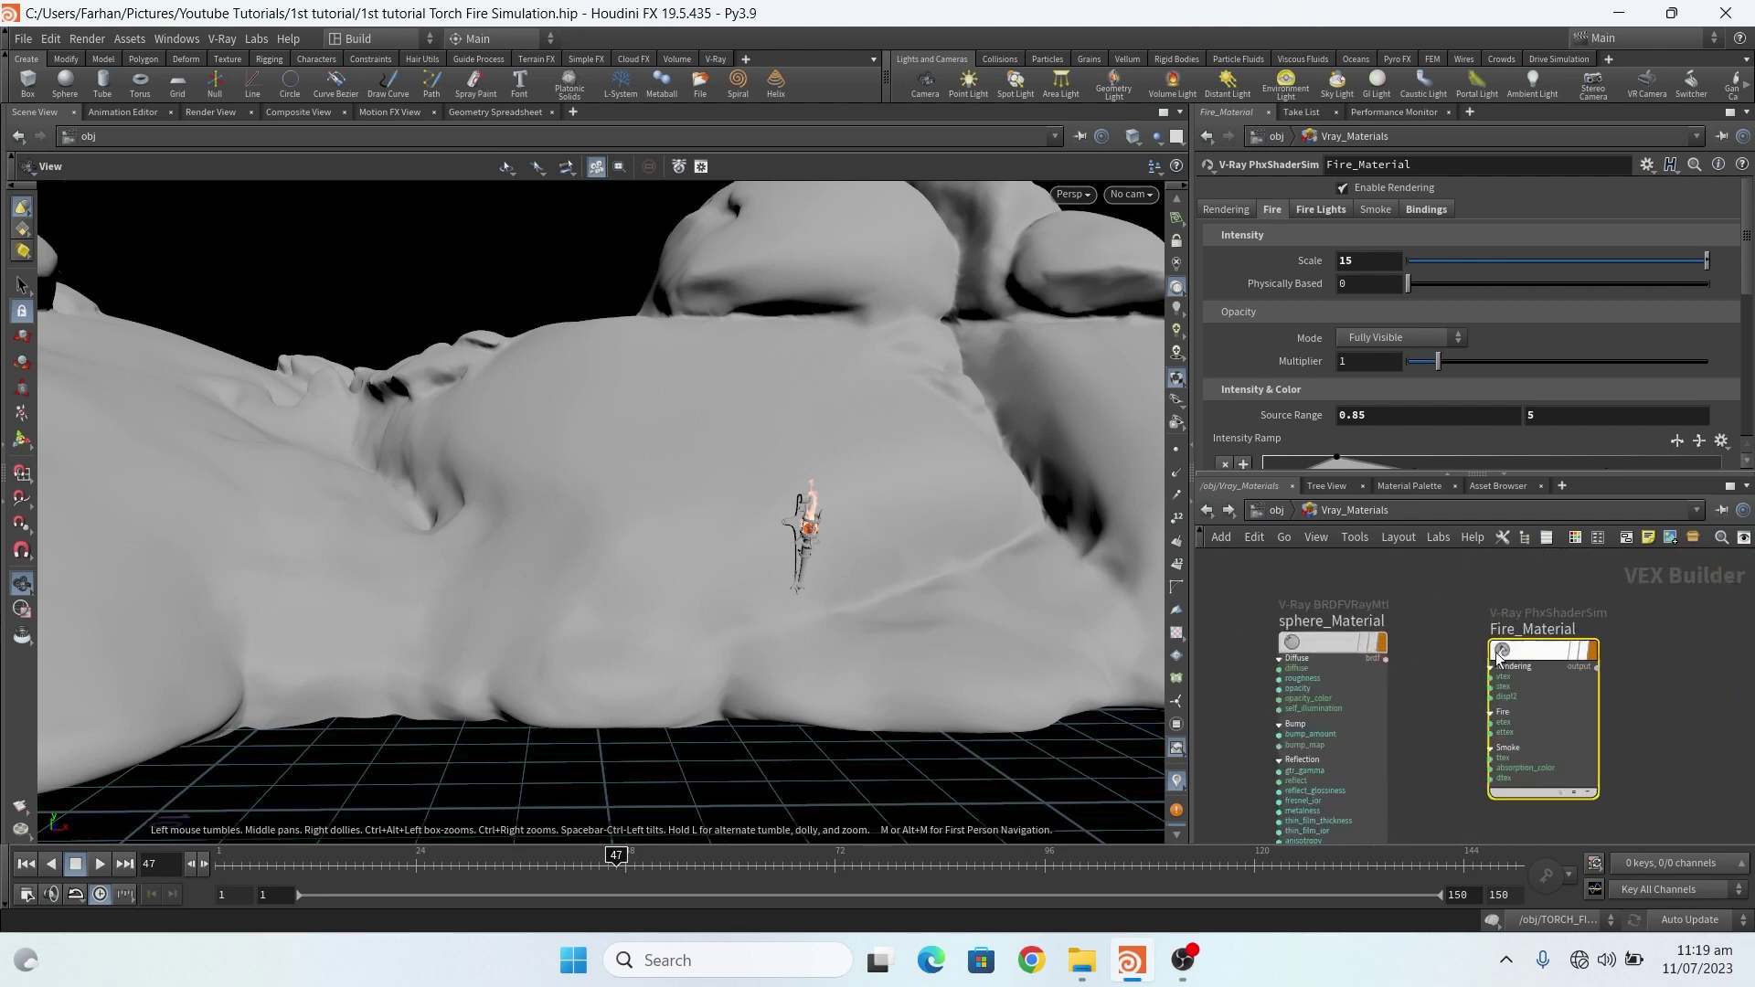
pyautogui.scroll(3, 1539, 645)
pyautogui.scroll(-4, 1592, 662)
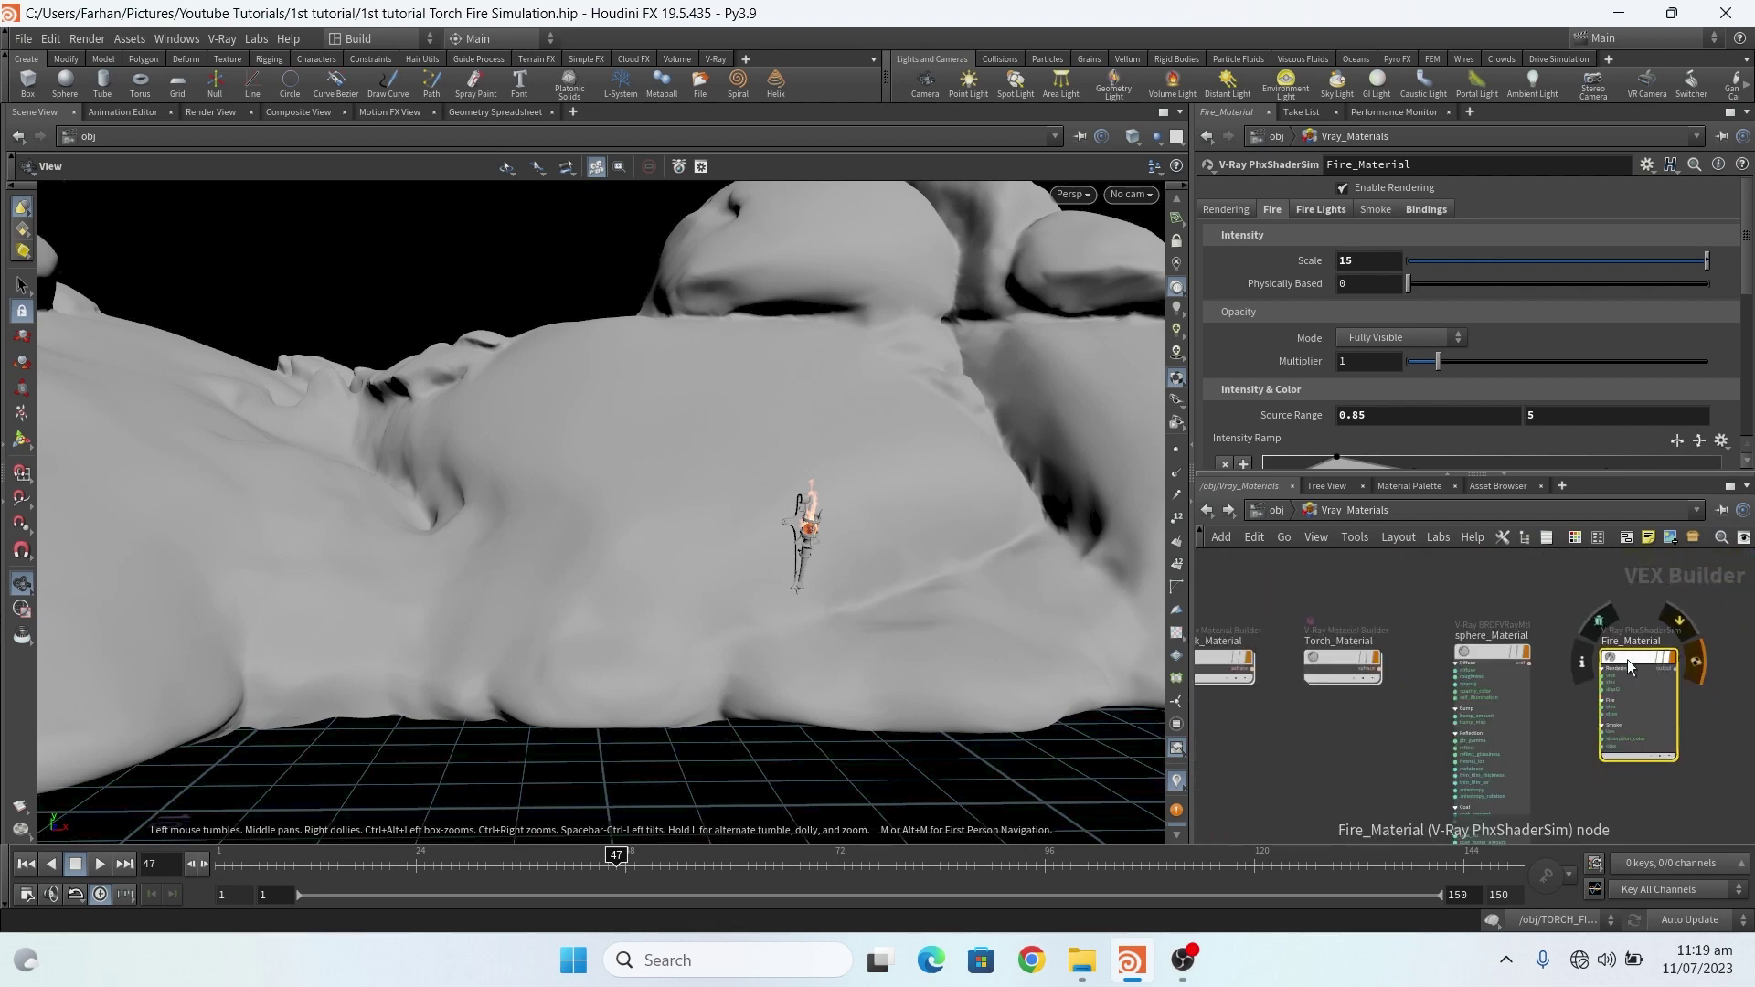
pyautogui.scroll(4, 1700, 663)
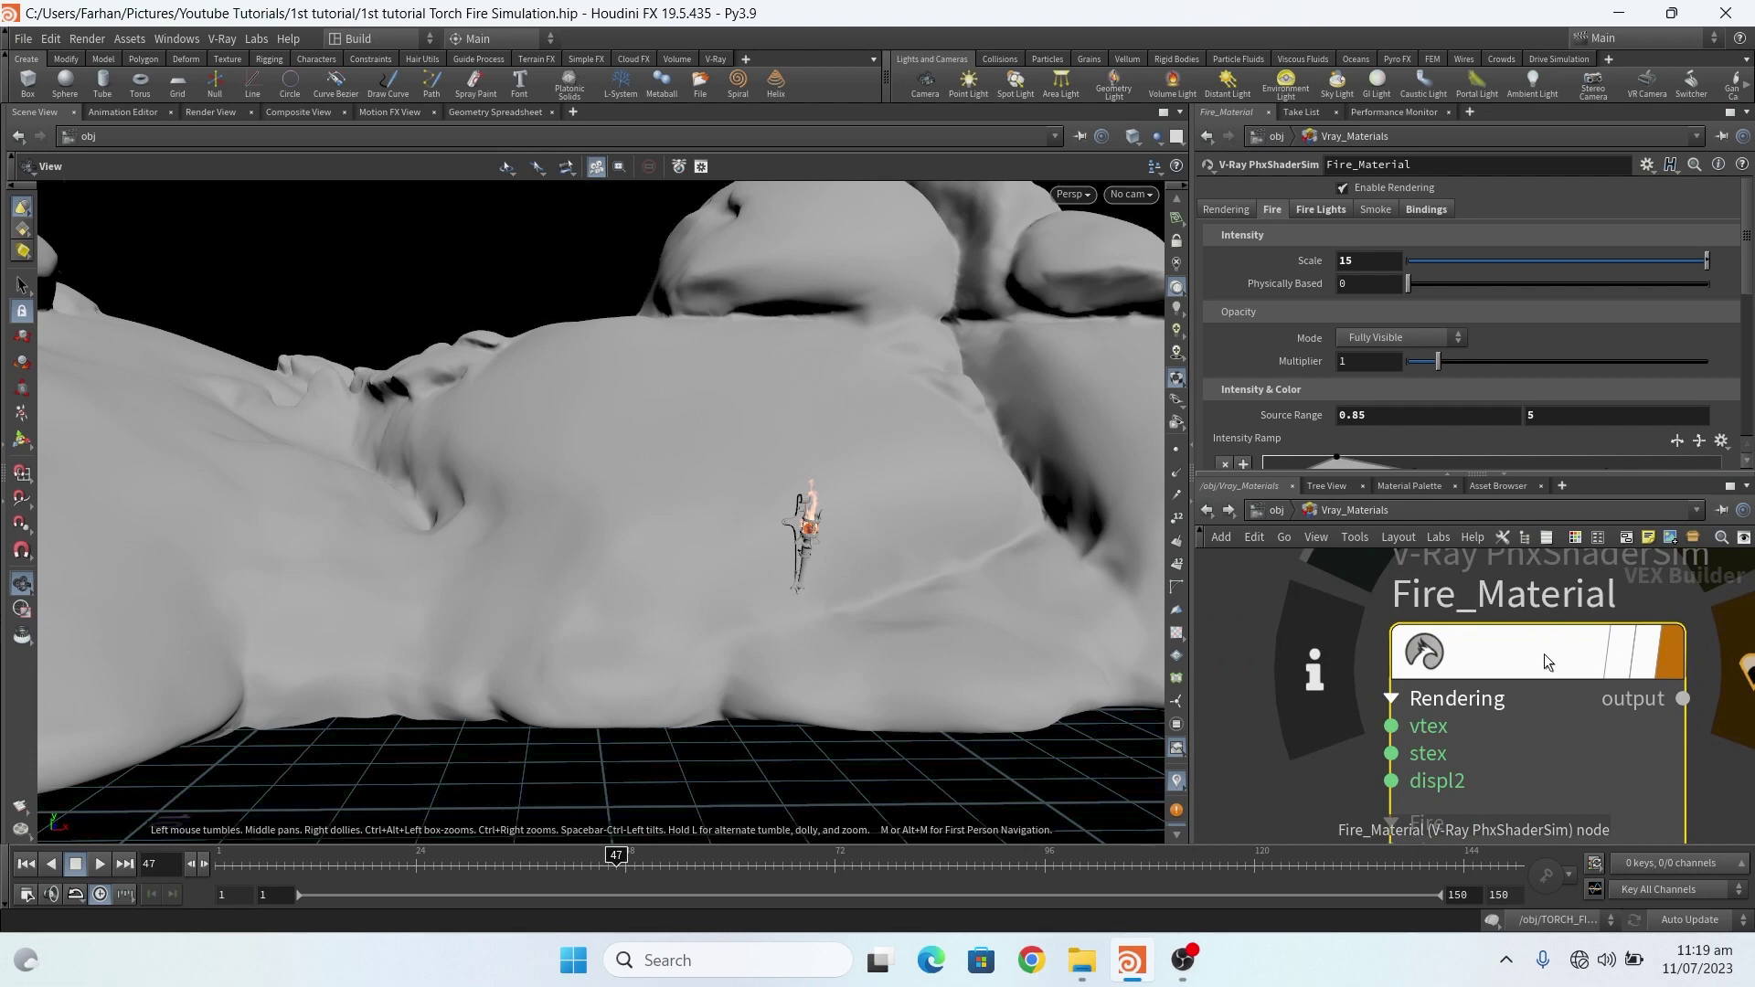
pyautogui.click(1146, 198)
pyautogui.click(1175, 281)
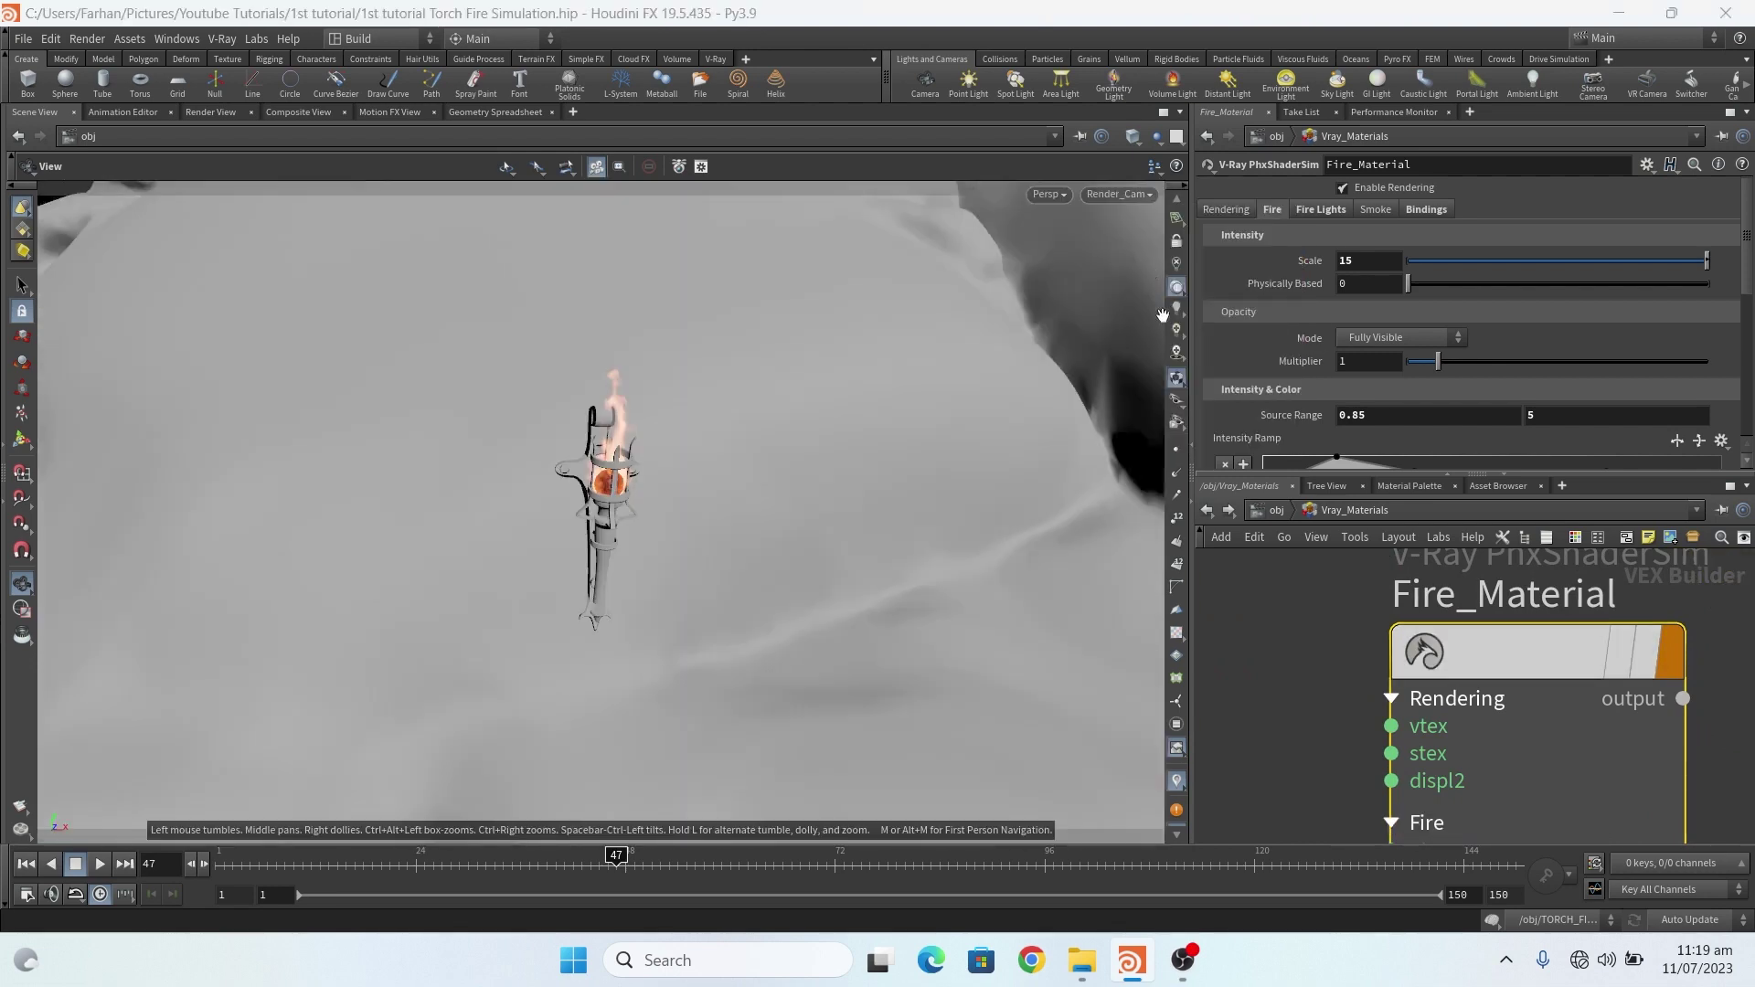
pyautogui.click(1227, 210)
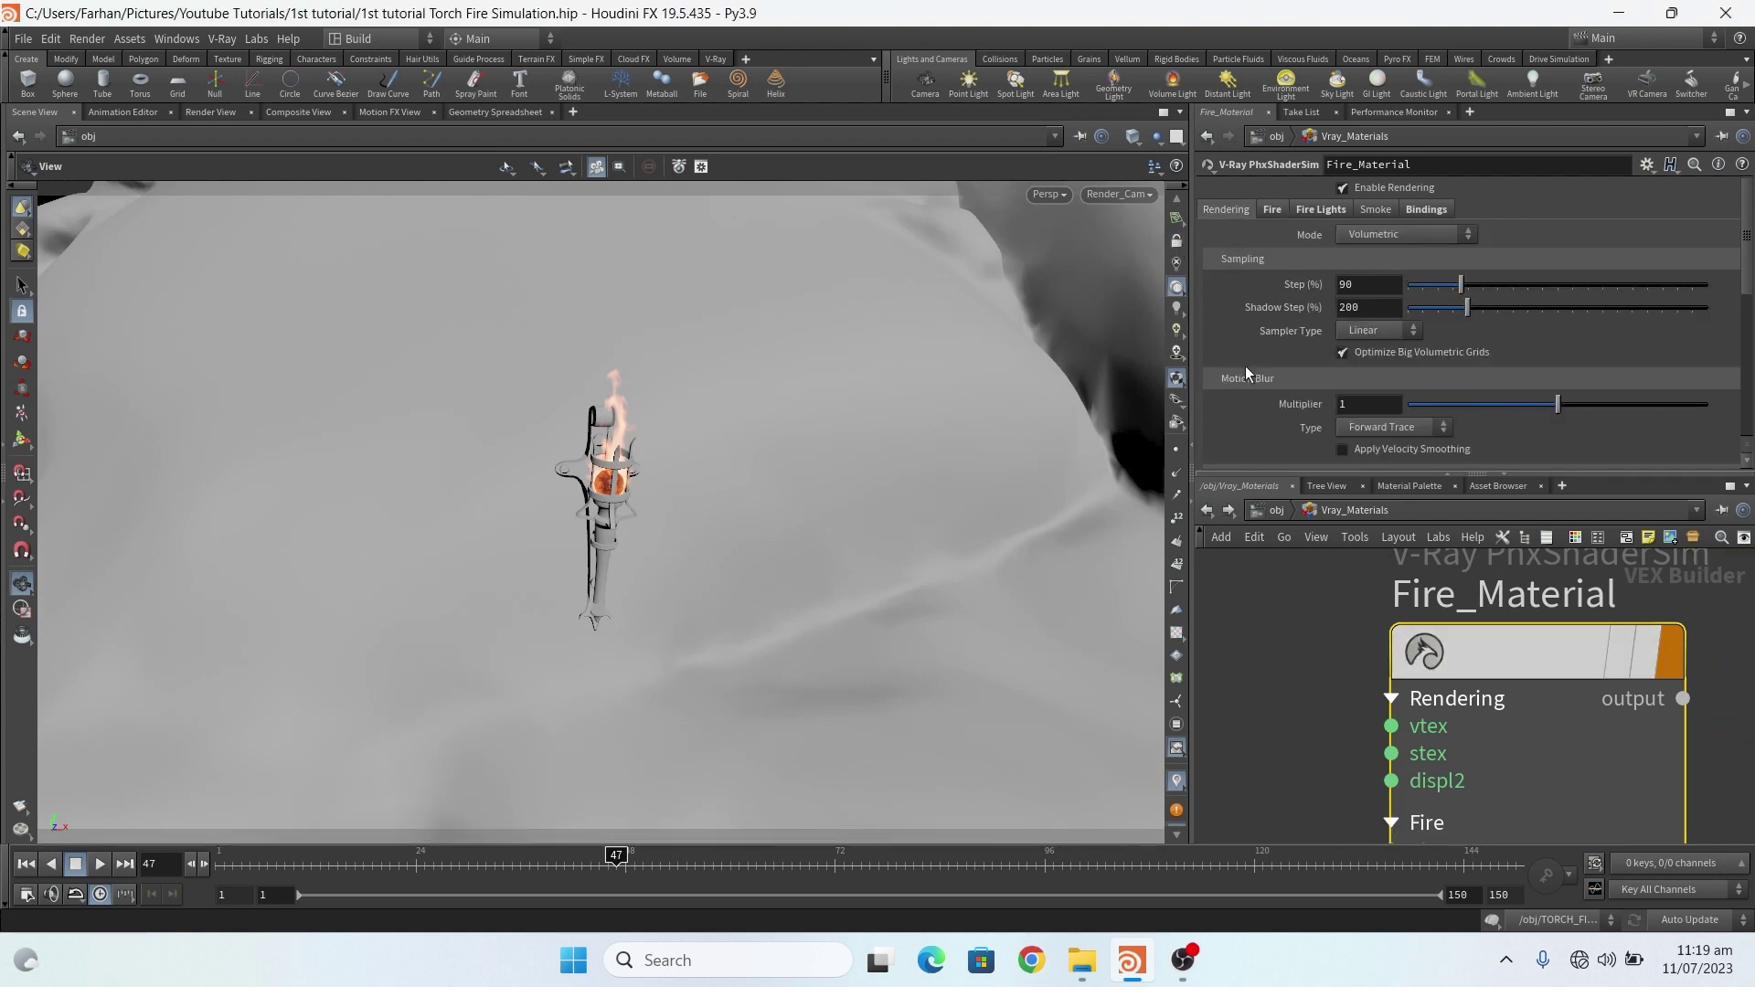
pyautogui.moveTo(1750, 256)
pyautogui.mouseDown()
pyautogui.moveTo(1749, 311)
pyautogui.moveTo(1748, 227)
pyautogui.mouseUp()
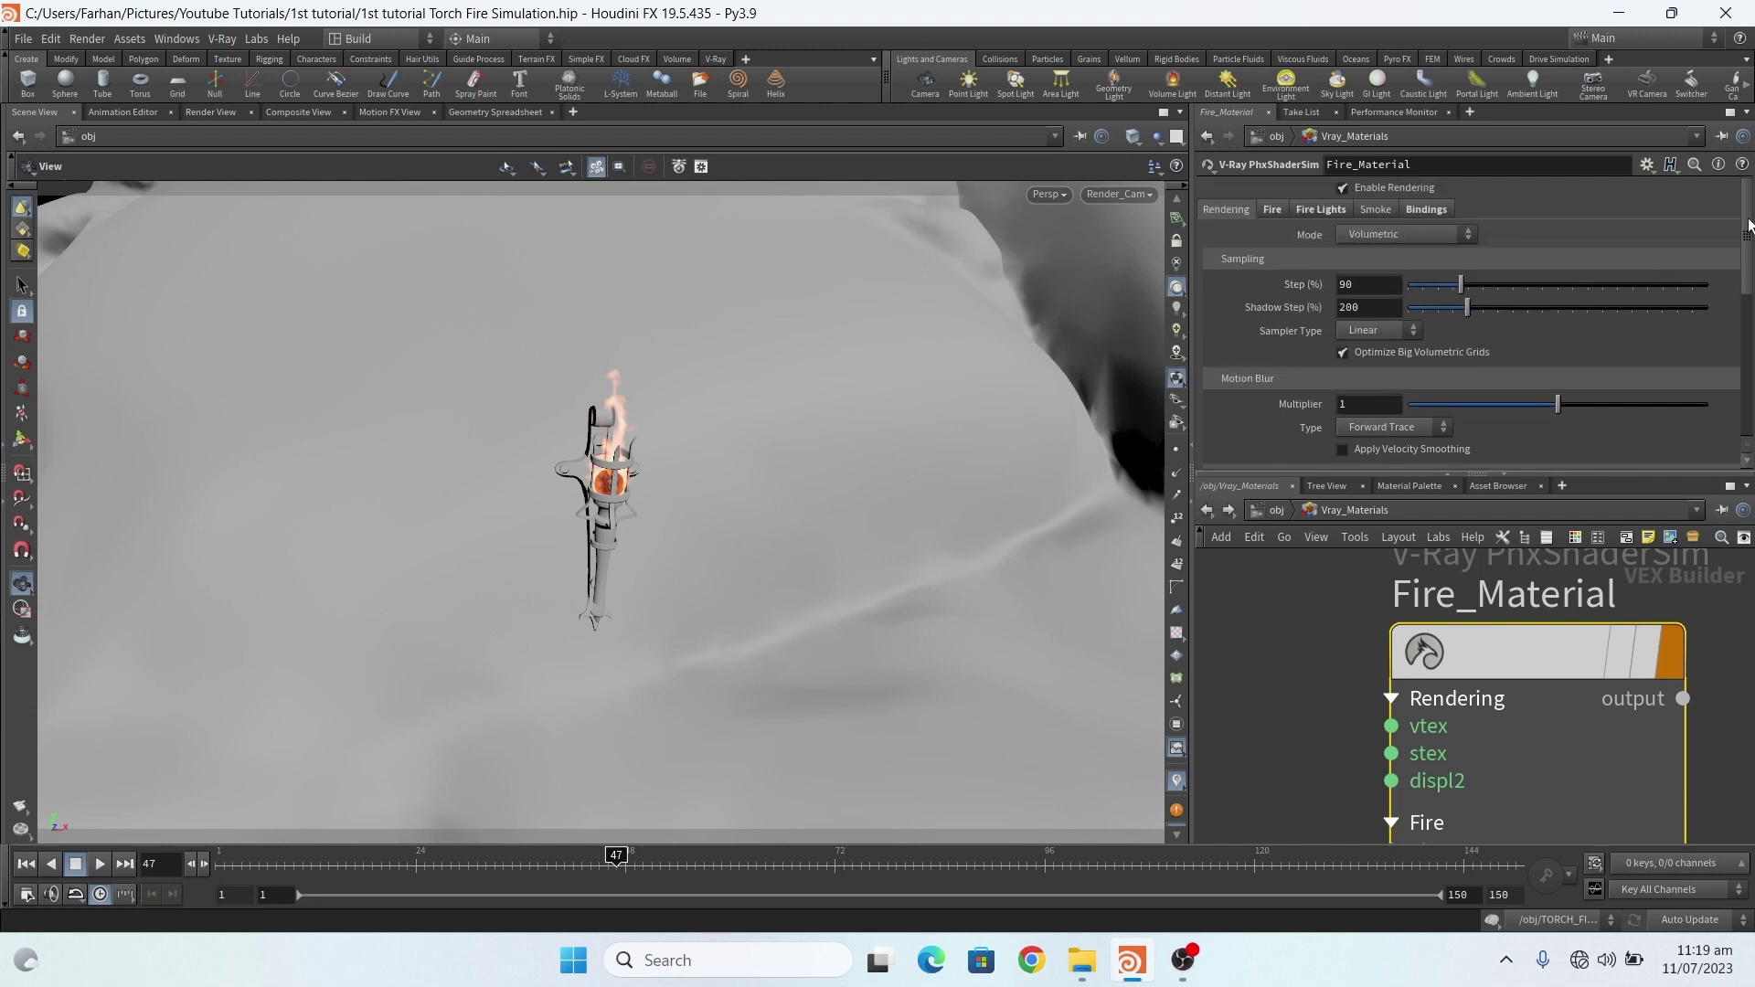
# - Review Fire_Material's Fire tab: Scale 15, Fully Visible opacity, Source Range 0.85 to 5
pyautogui.click(1274, 211)
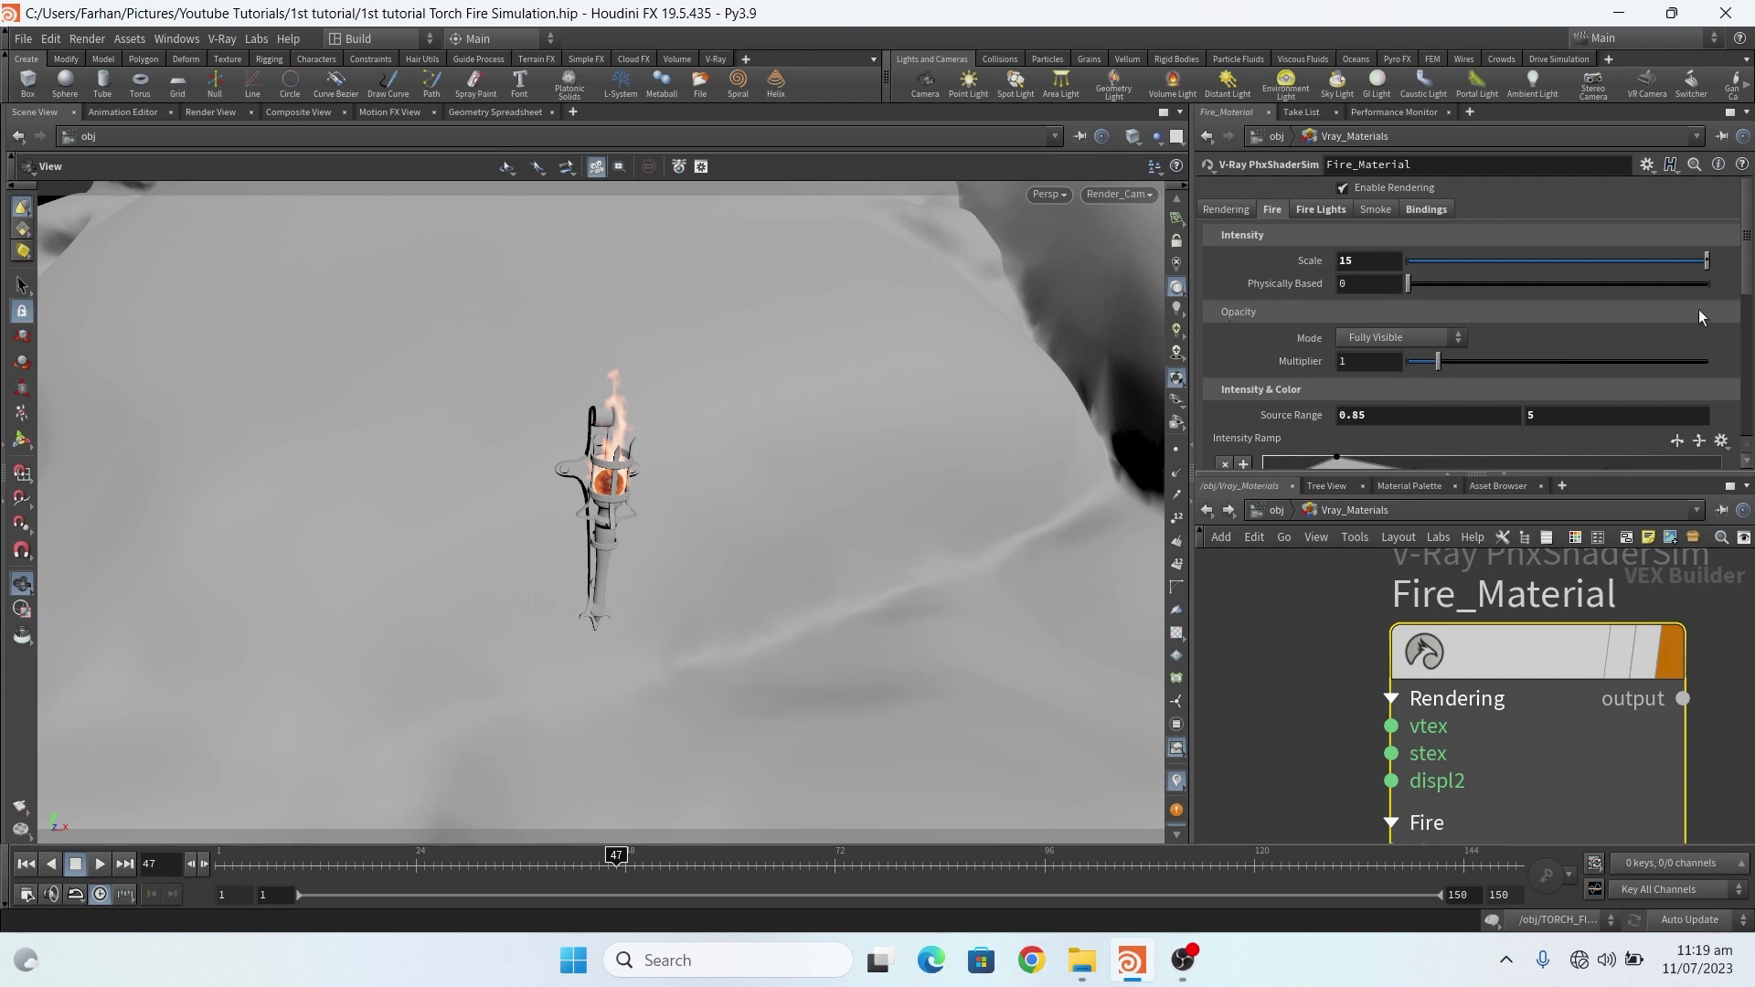
pyautogui.scroll(-3, 1275, 276)
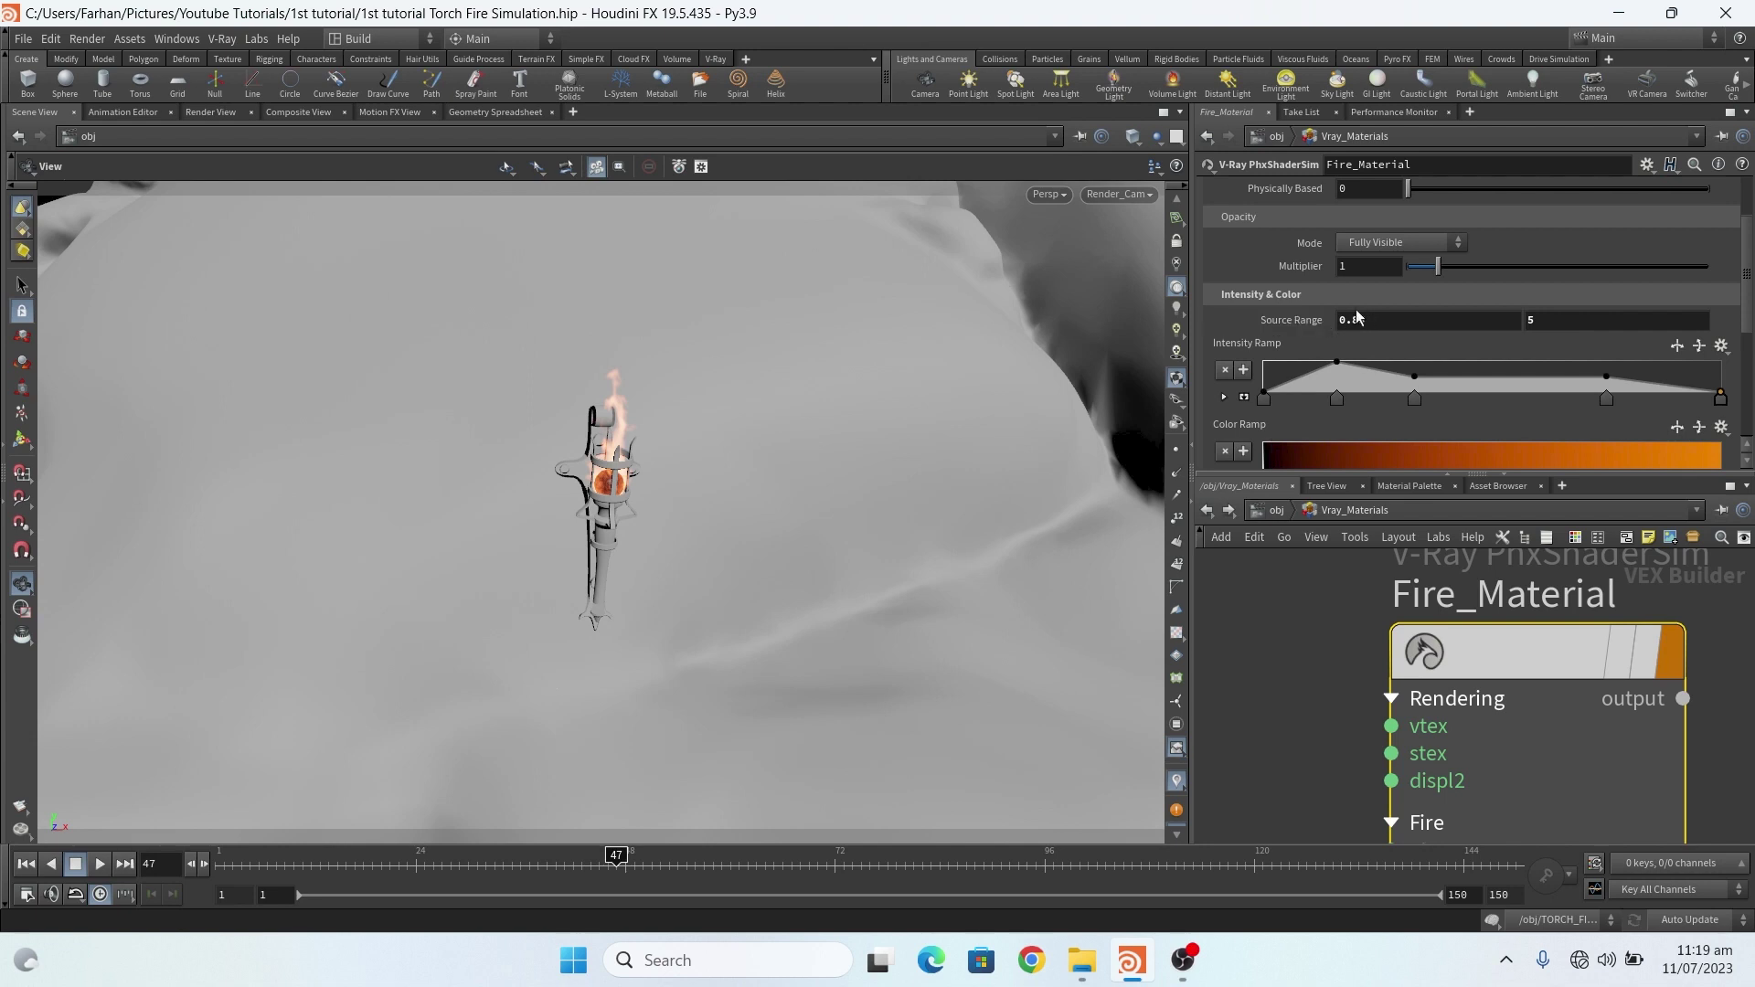
pyautogui.scroll(-3, 1748, 291)
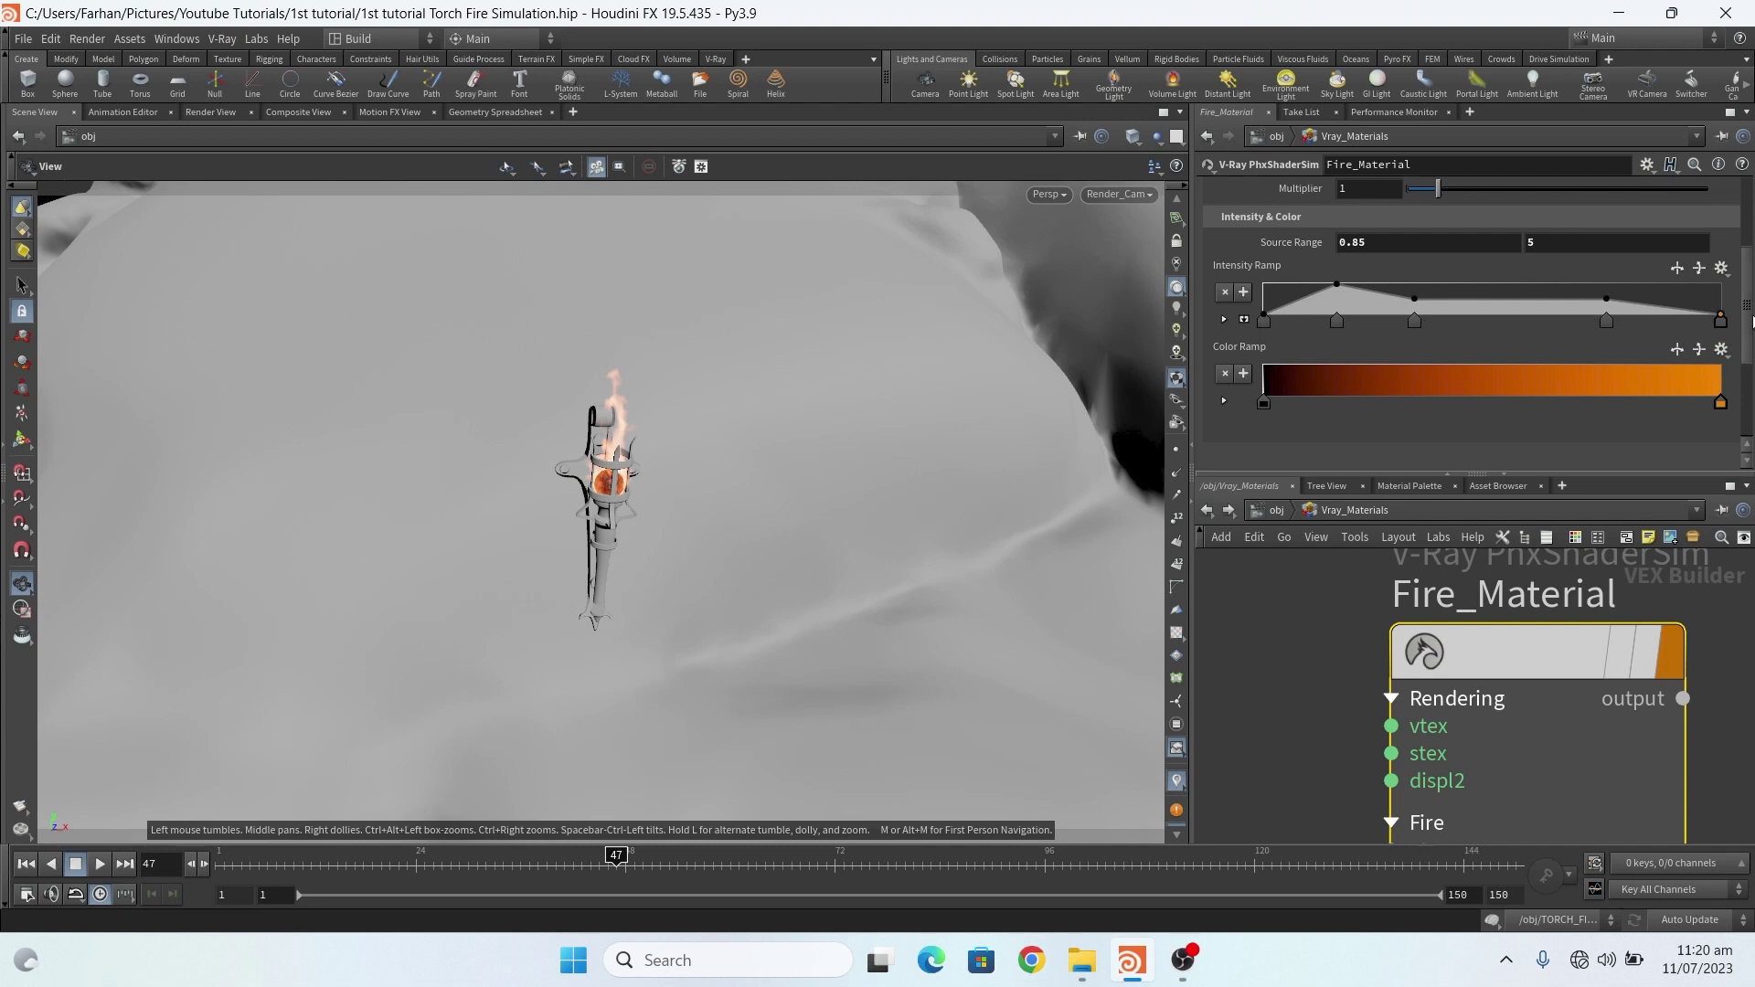
pyautogui.scroll(-3, 1463, 302)
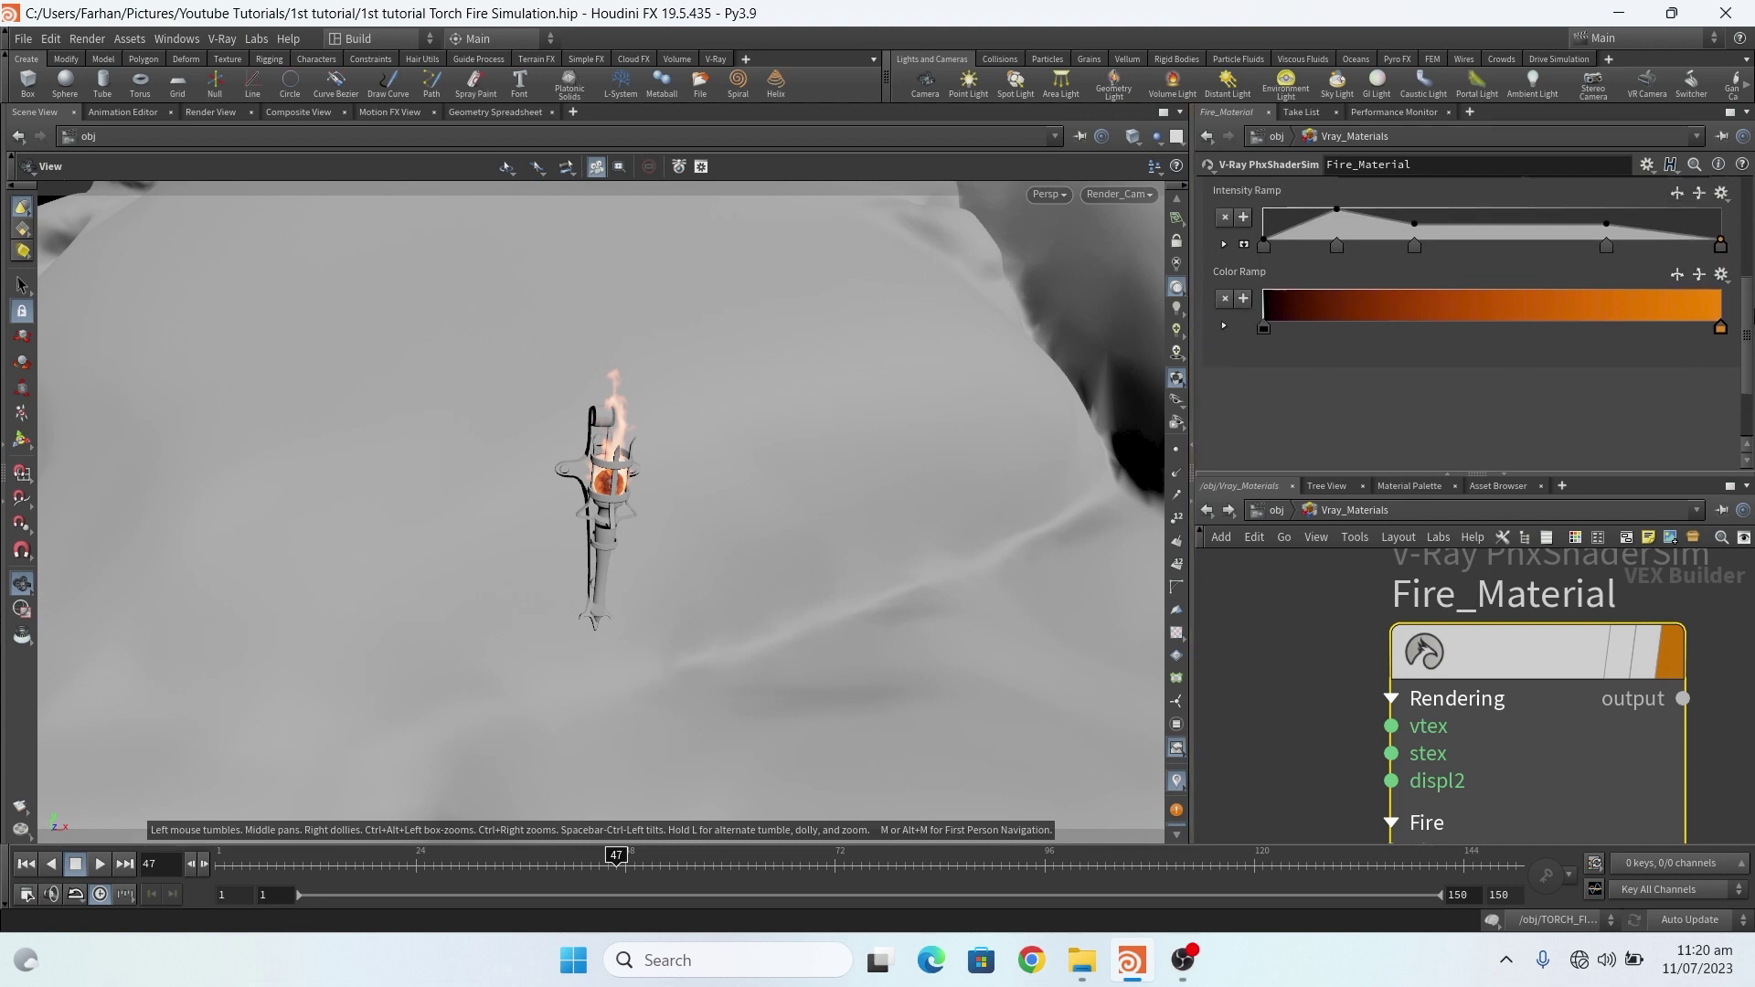
pyautogui.scroll(5, 1472, 302)
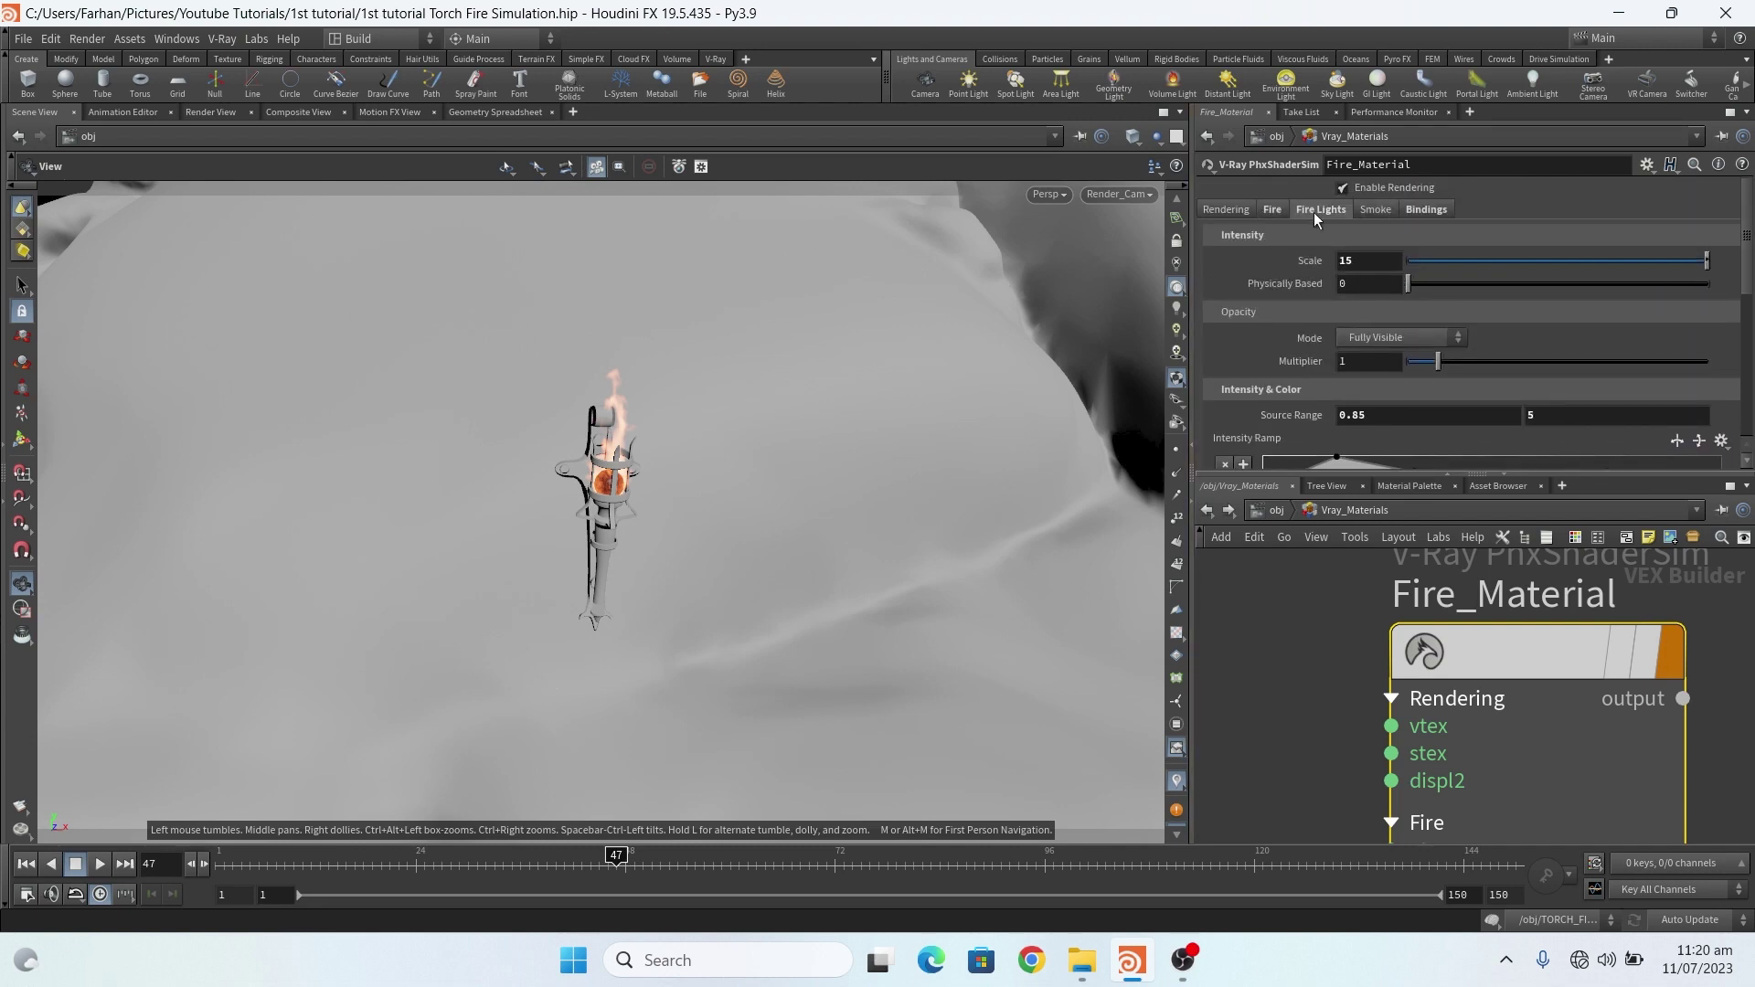
# - Review Fire_Material's Fire Lights tab: lights created inside the fire, Power on Scene 10
pyautogui.click(1296, 210)
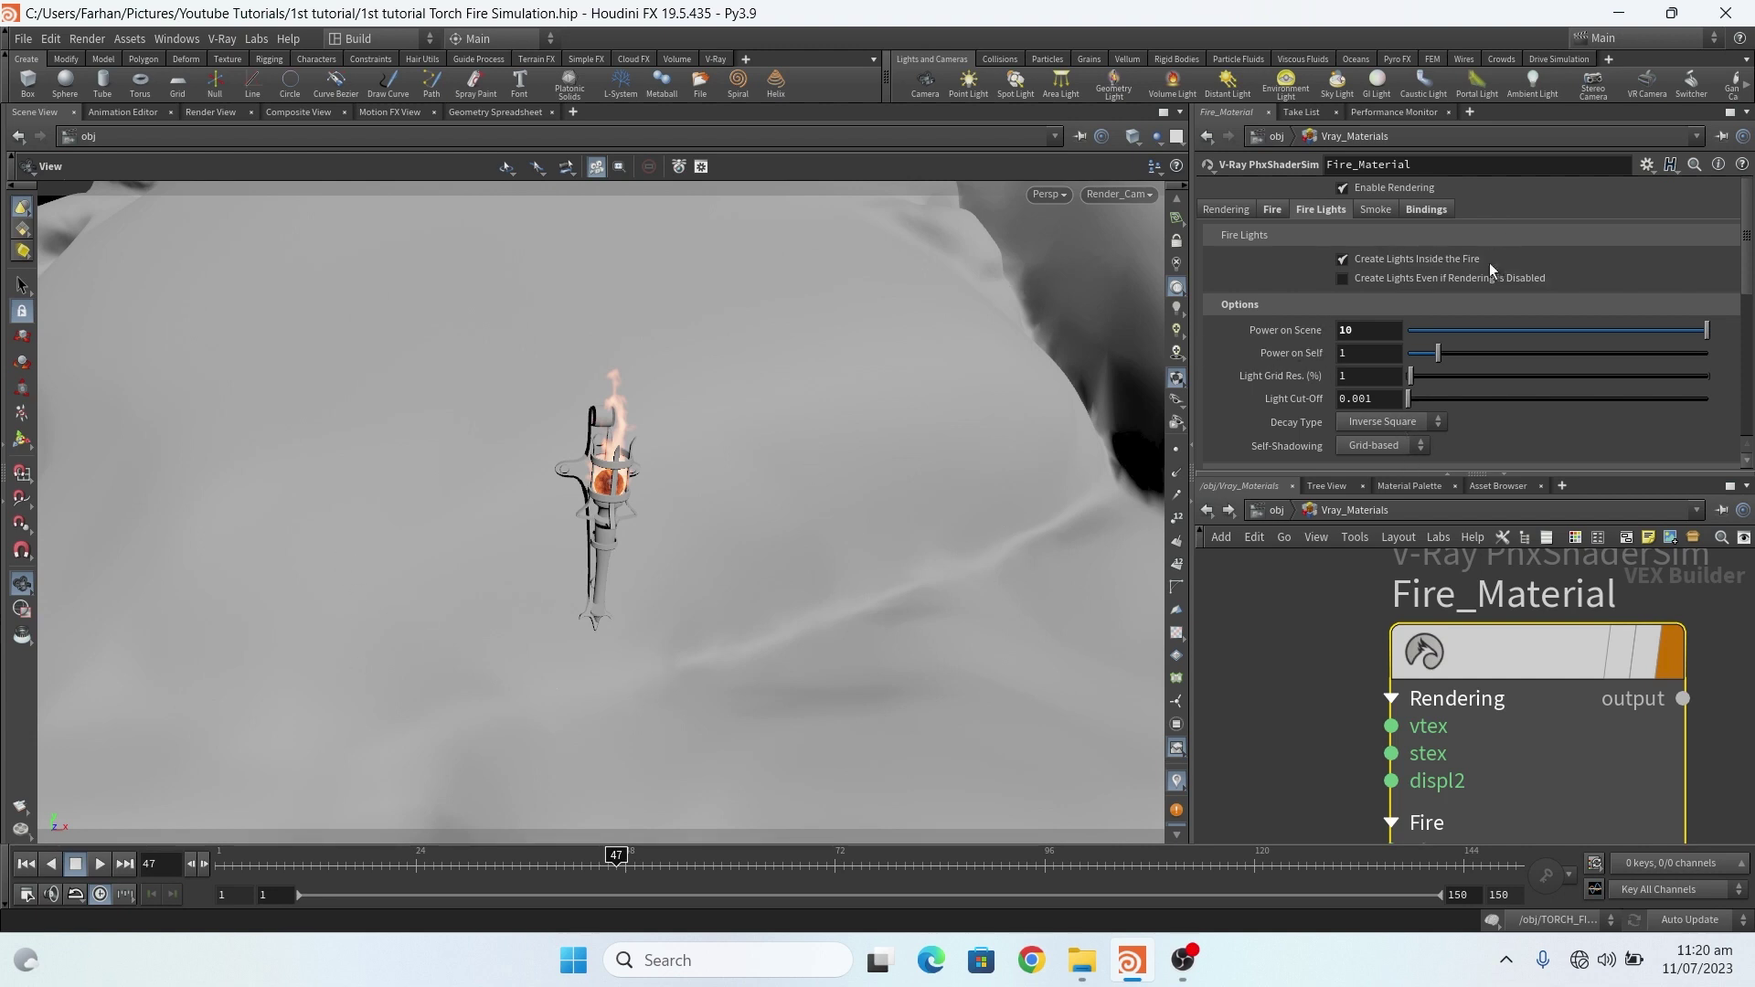
pyautogui.scroll(-5, 1747, 236)
pyautogui.scroll(5, 1241, 235)
# - Review the Smoke tab: Approximate+Shadows scattering, volume light cache on, opacity and color ramps
pyautogui.click(1371, 211)
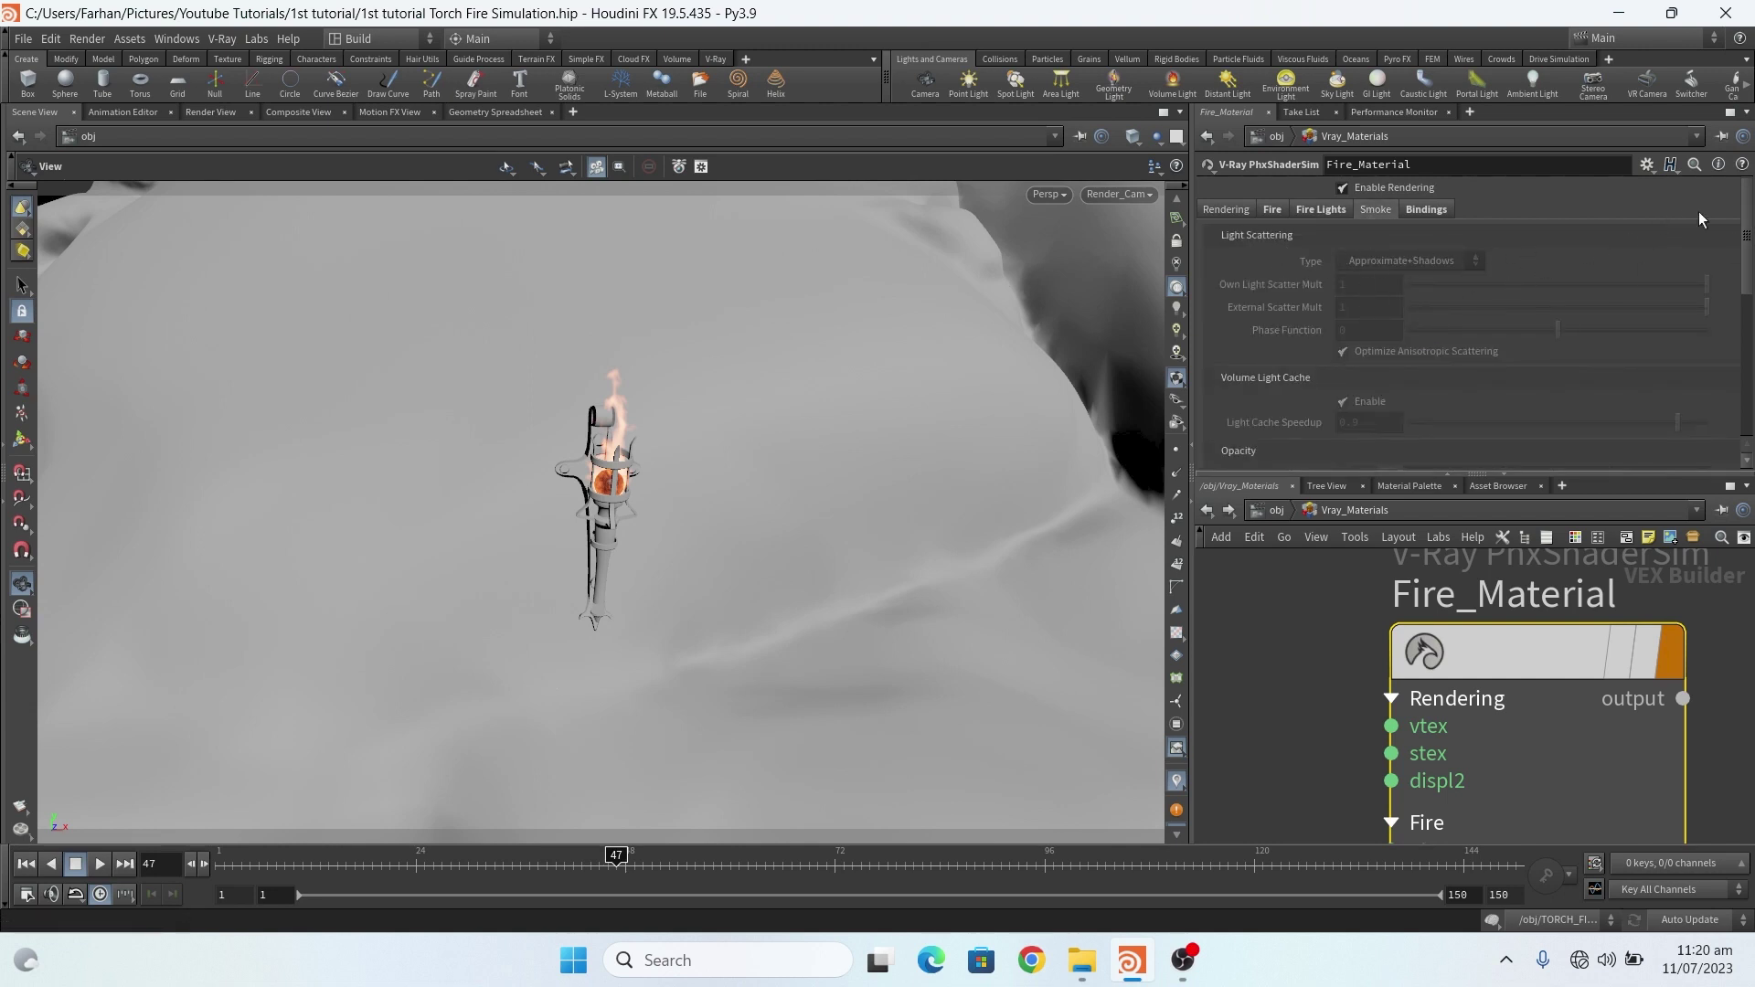
pyautogui.scroll(-5, 1747, 233)
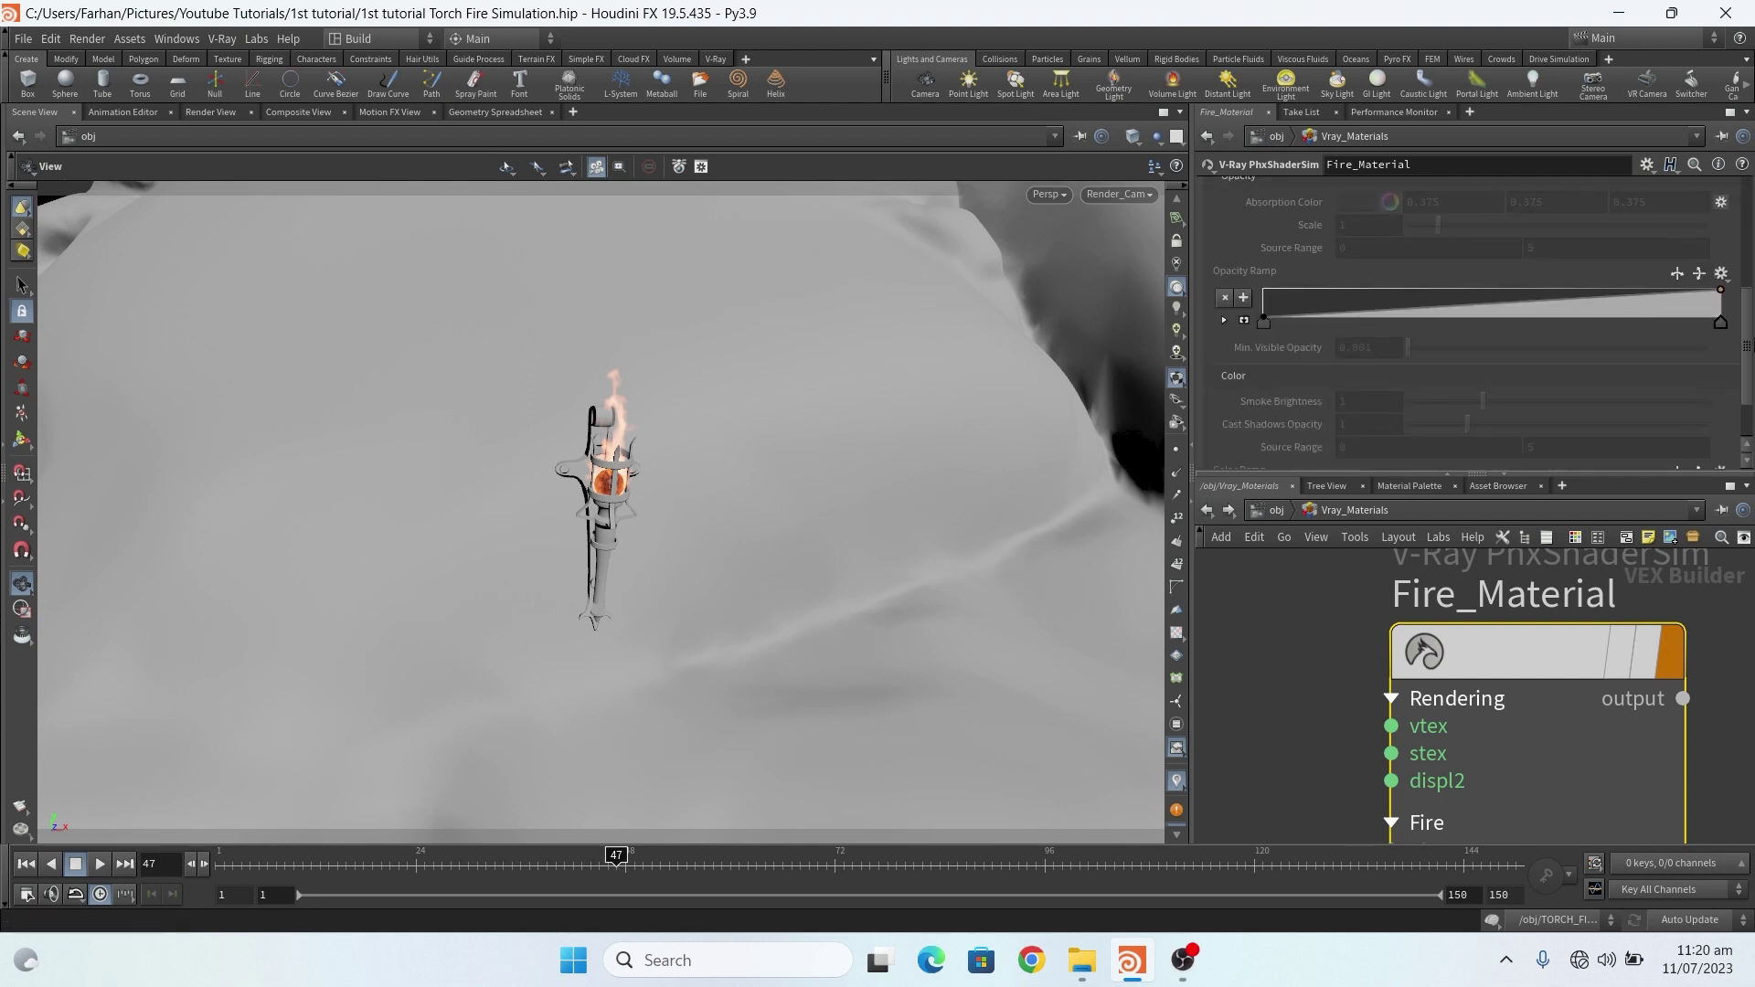
pyautogui.scroll(-2, 1472, 320)
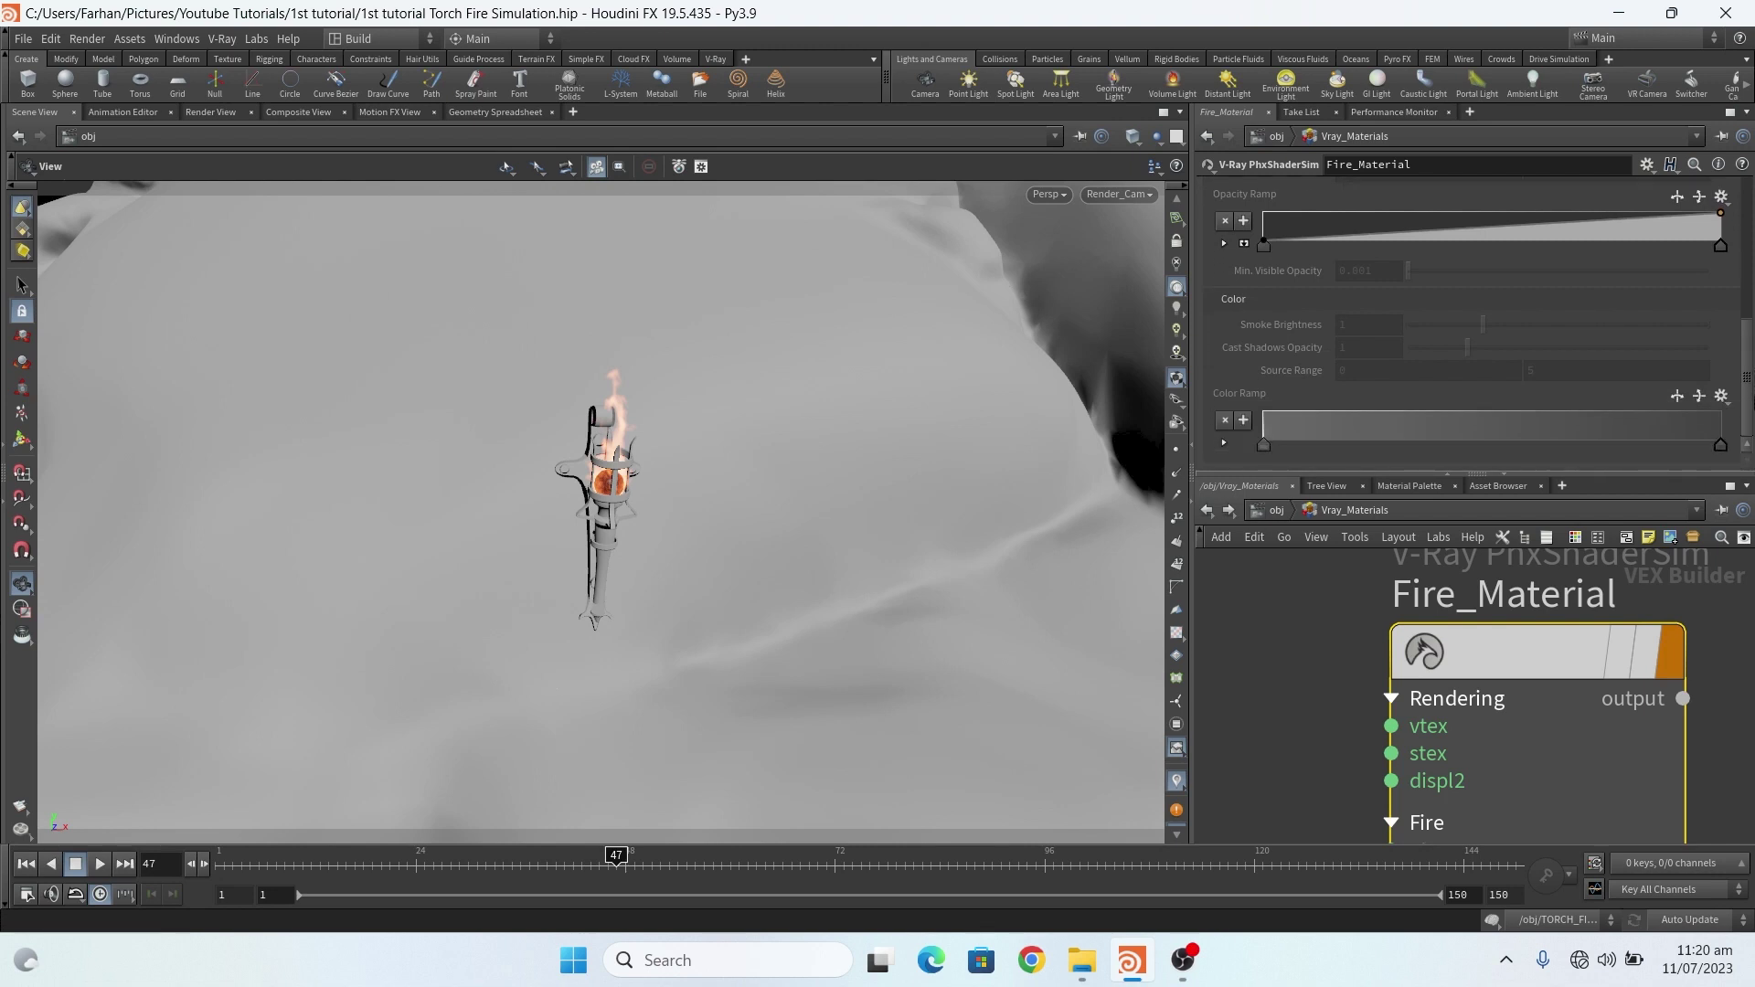
pyautogui.scroll(6, 1225, 412)
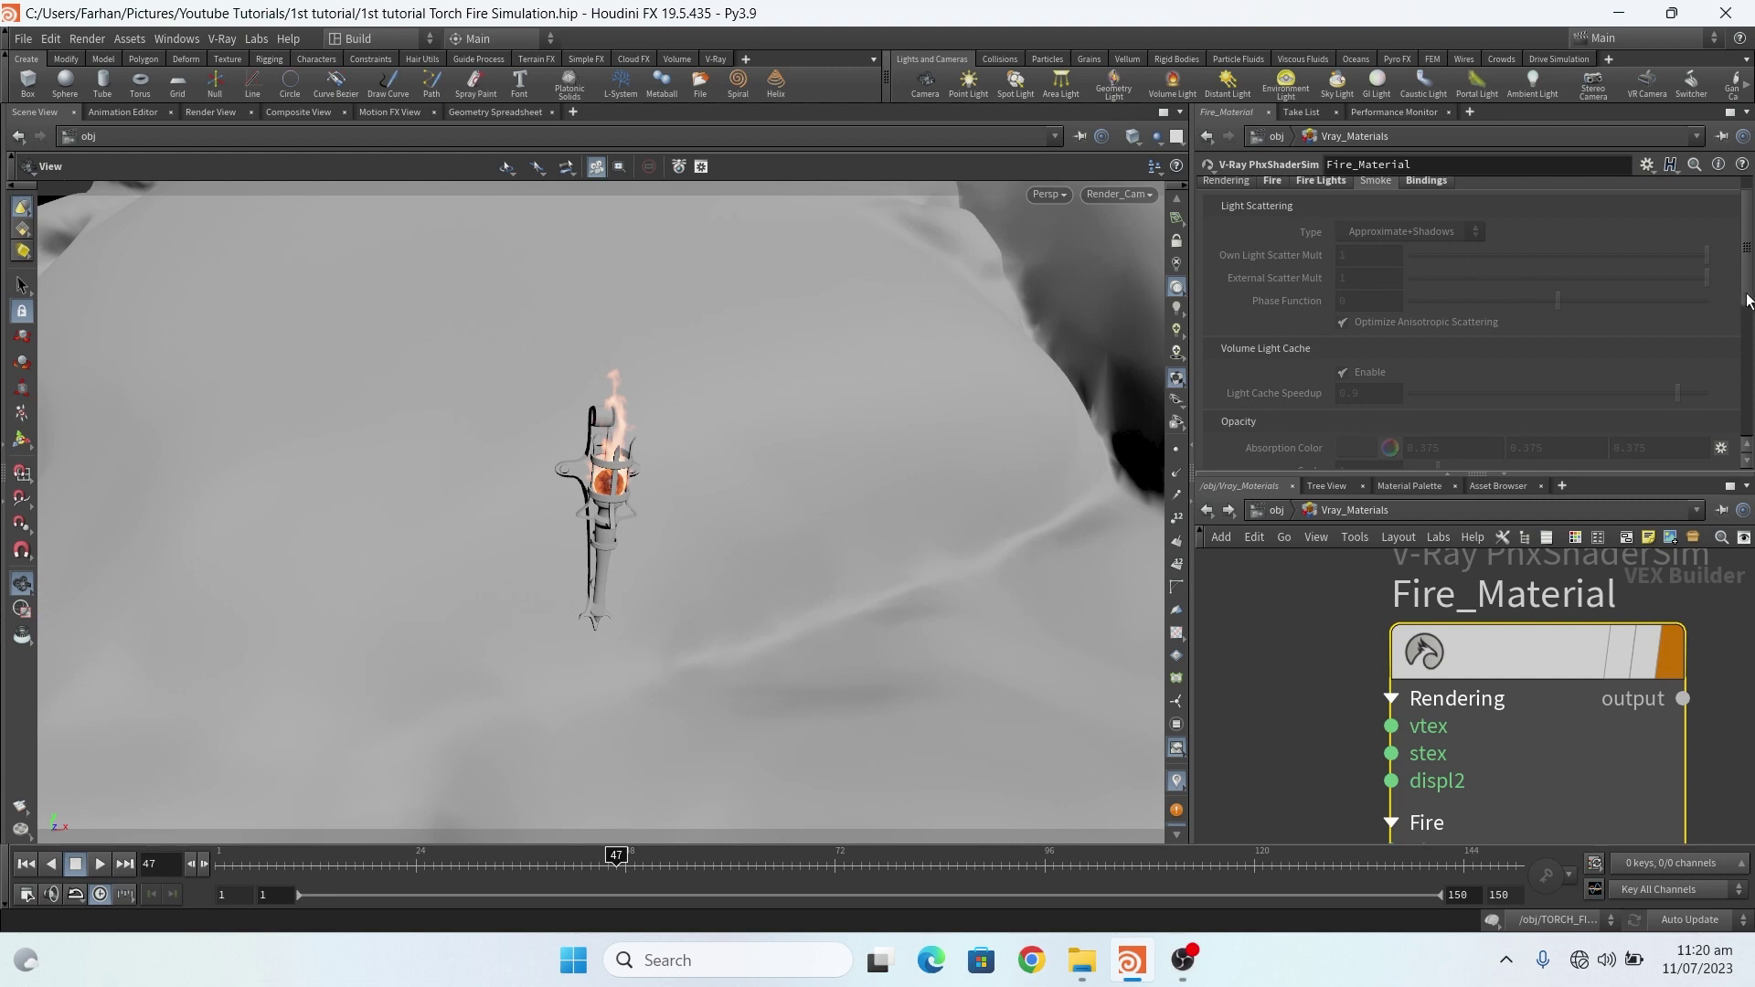
pyautogui.moveTo(1745, 307); pyautogui.dragTo(1748, 236)
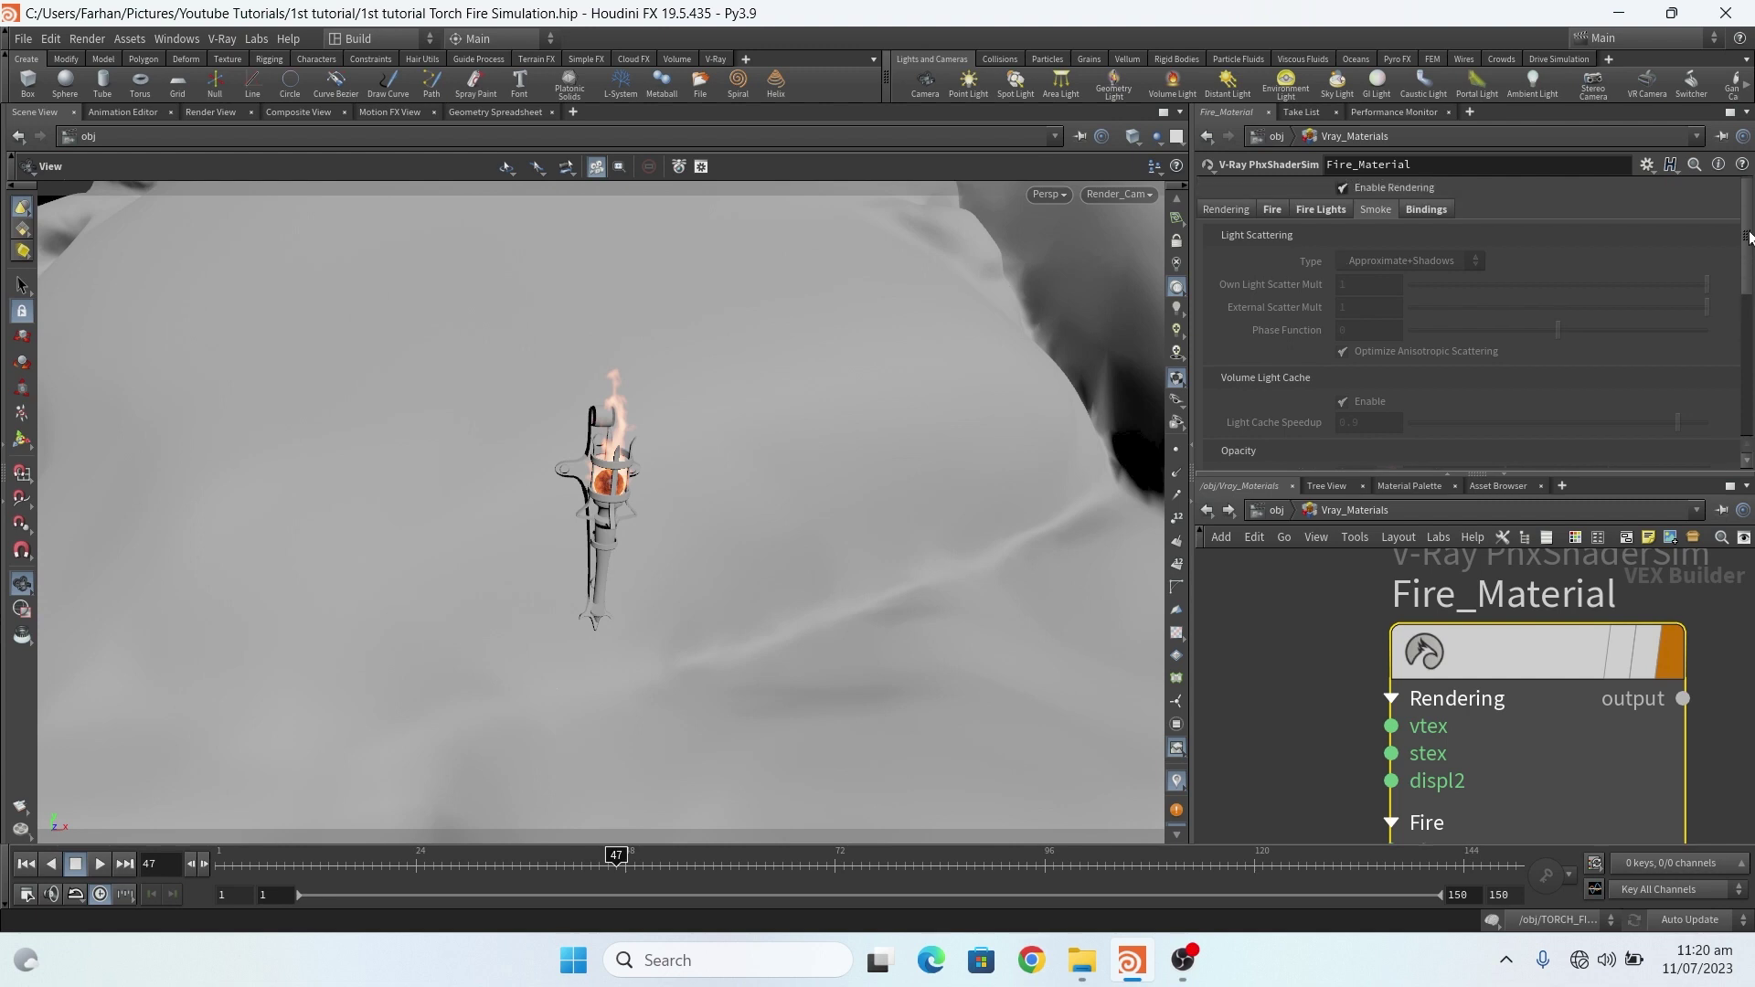
# - Show Fire_Material's Bindings and revert the Color/Intensity Field to its default, heat
pyautogui.click(1420, 208)
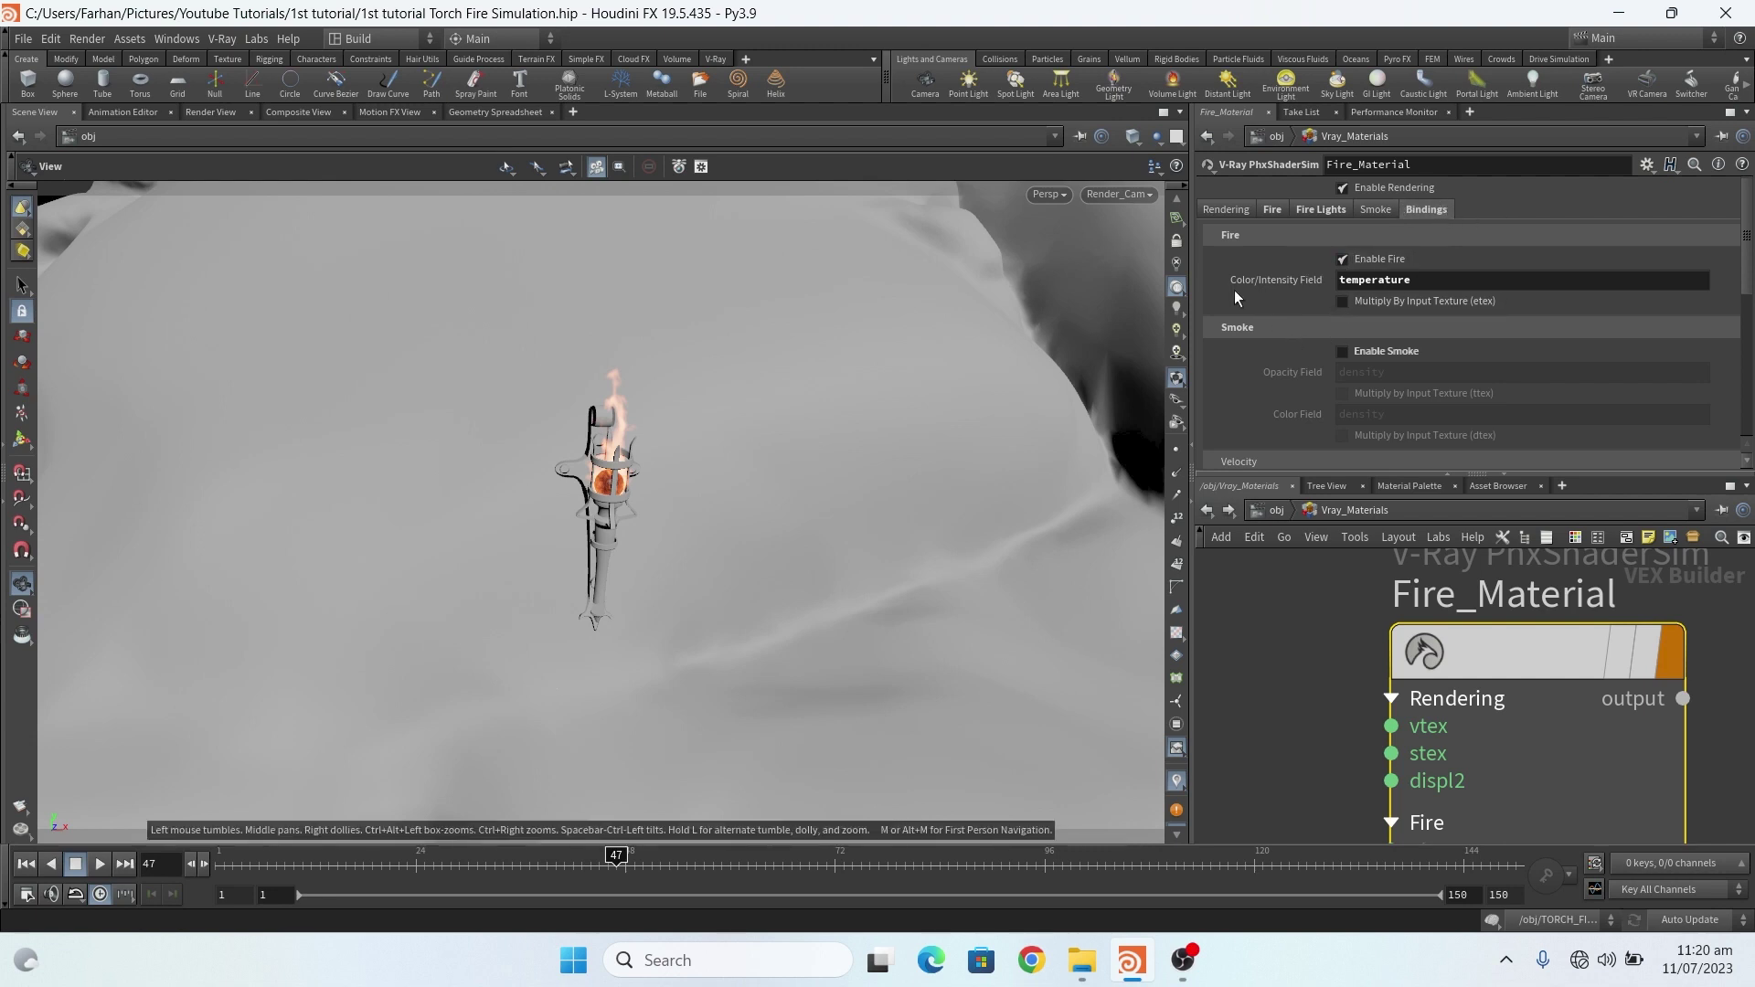
pyautogui.rightClick(1264, 287)
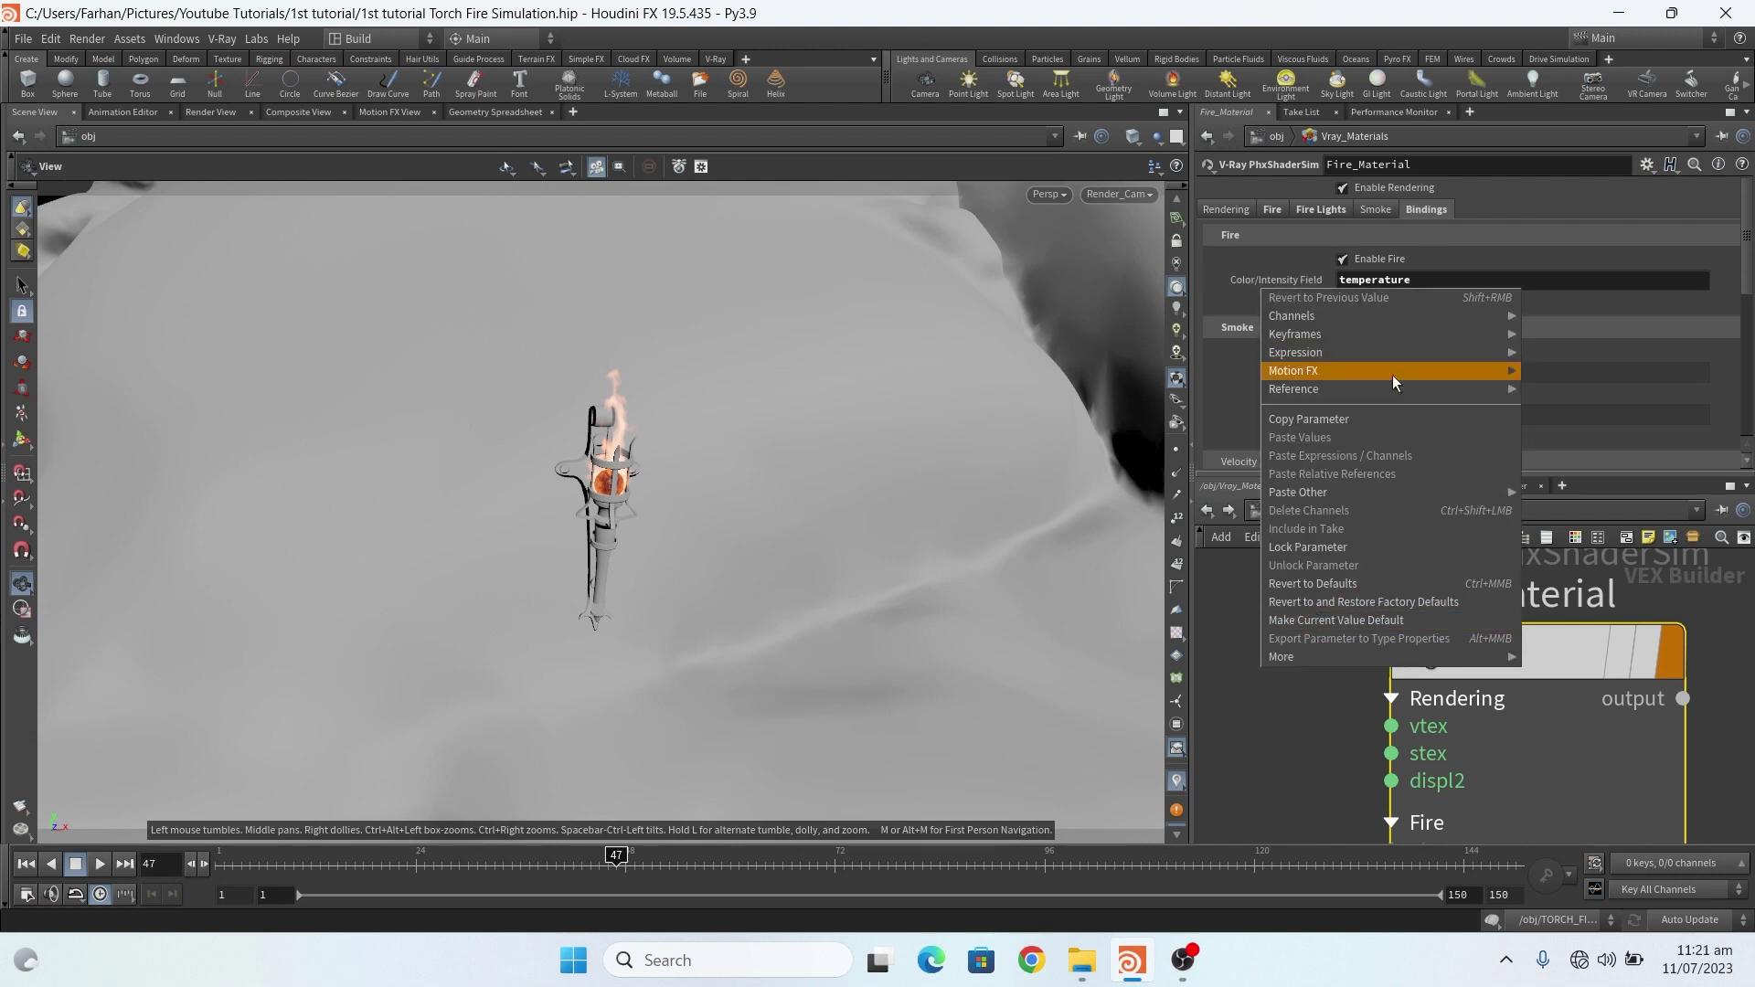
pyautogui.click(1300, 585)
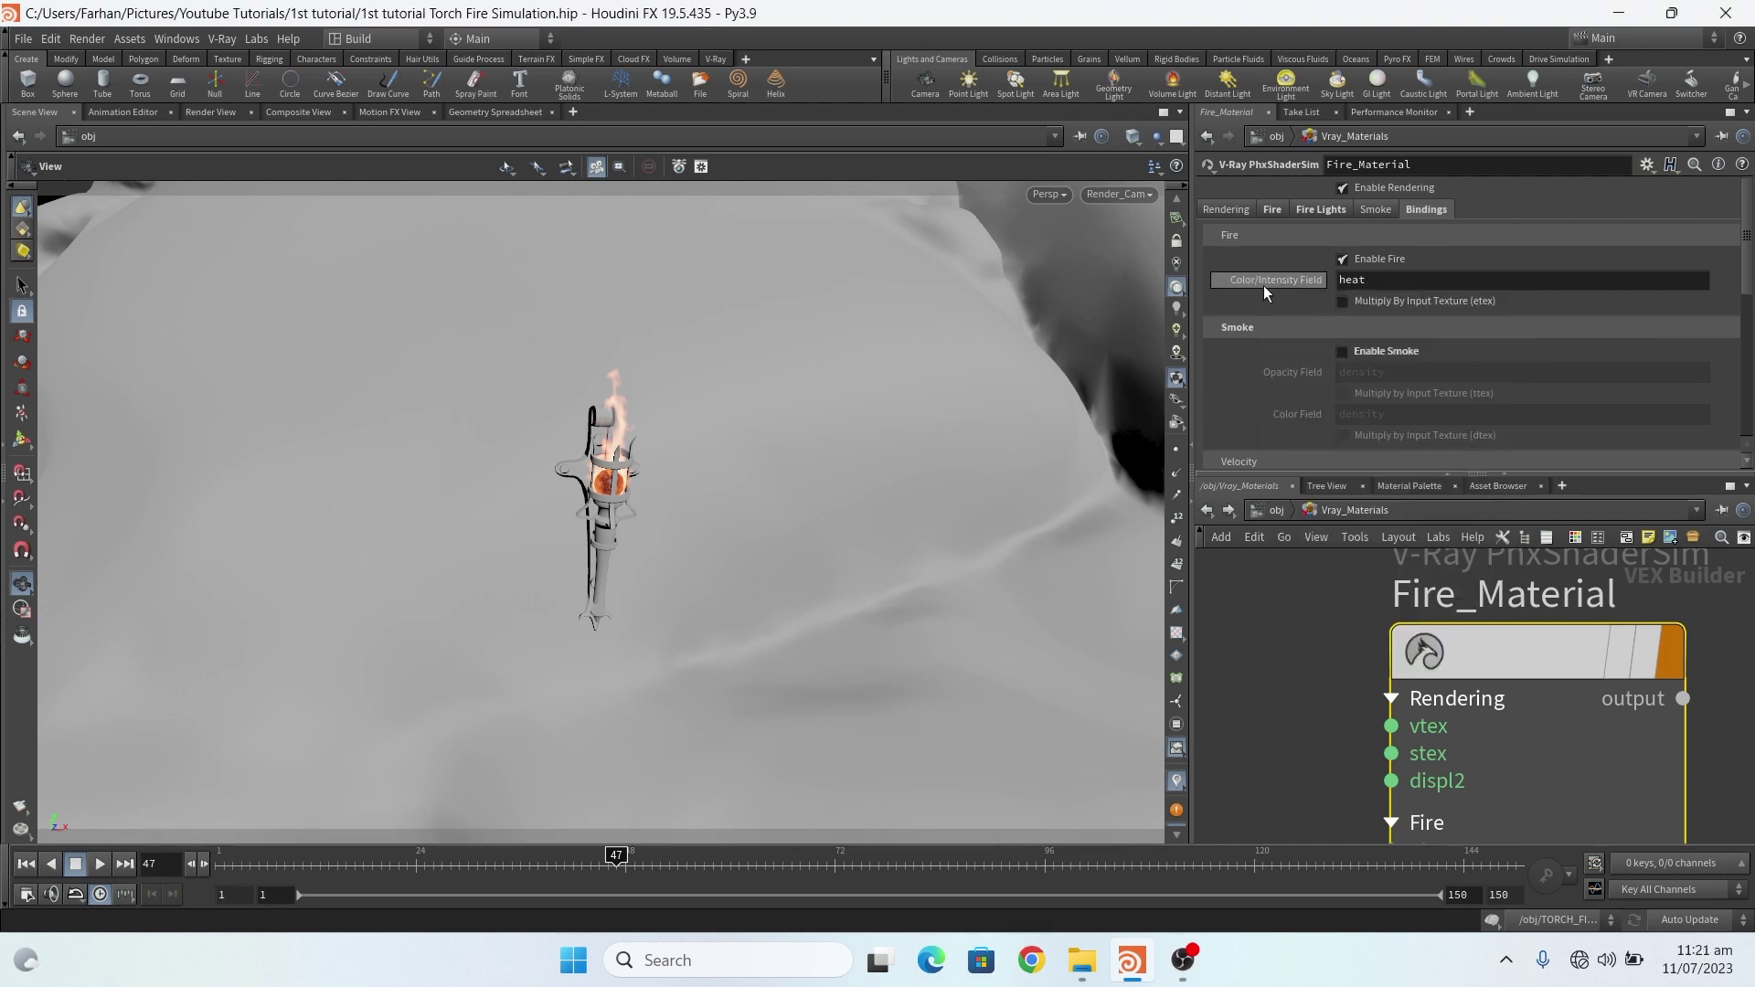
pyautogui.doubleClick(1355, 280)
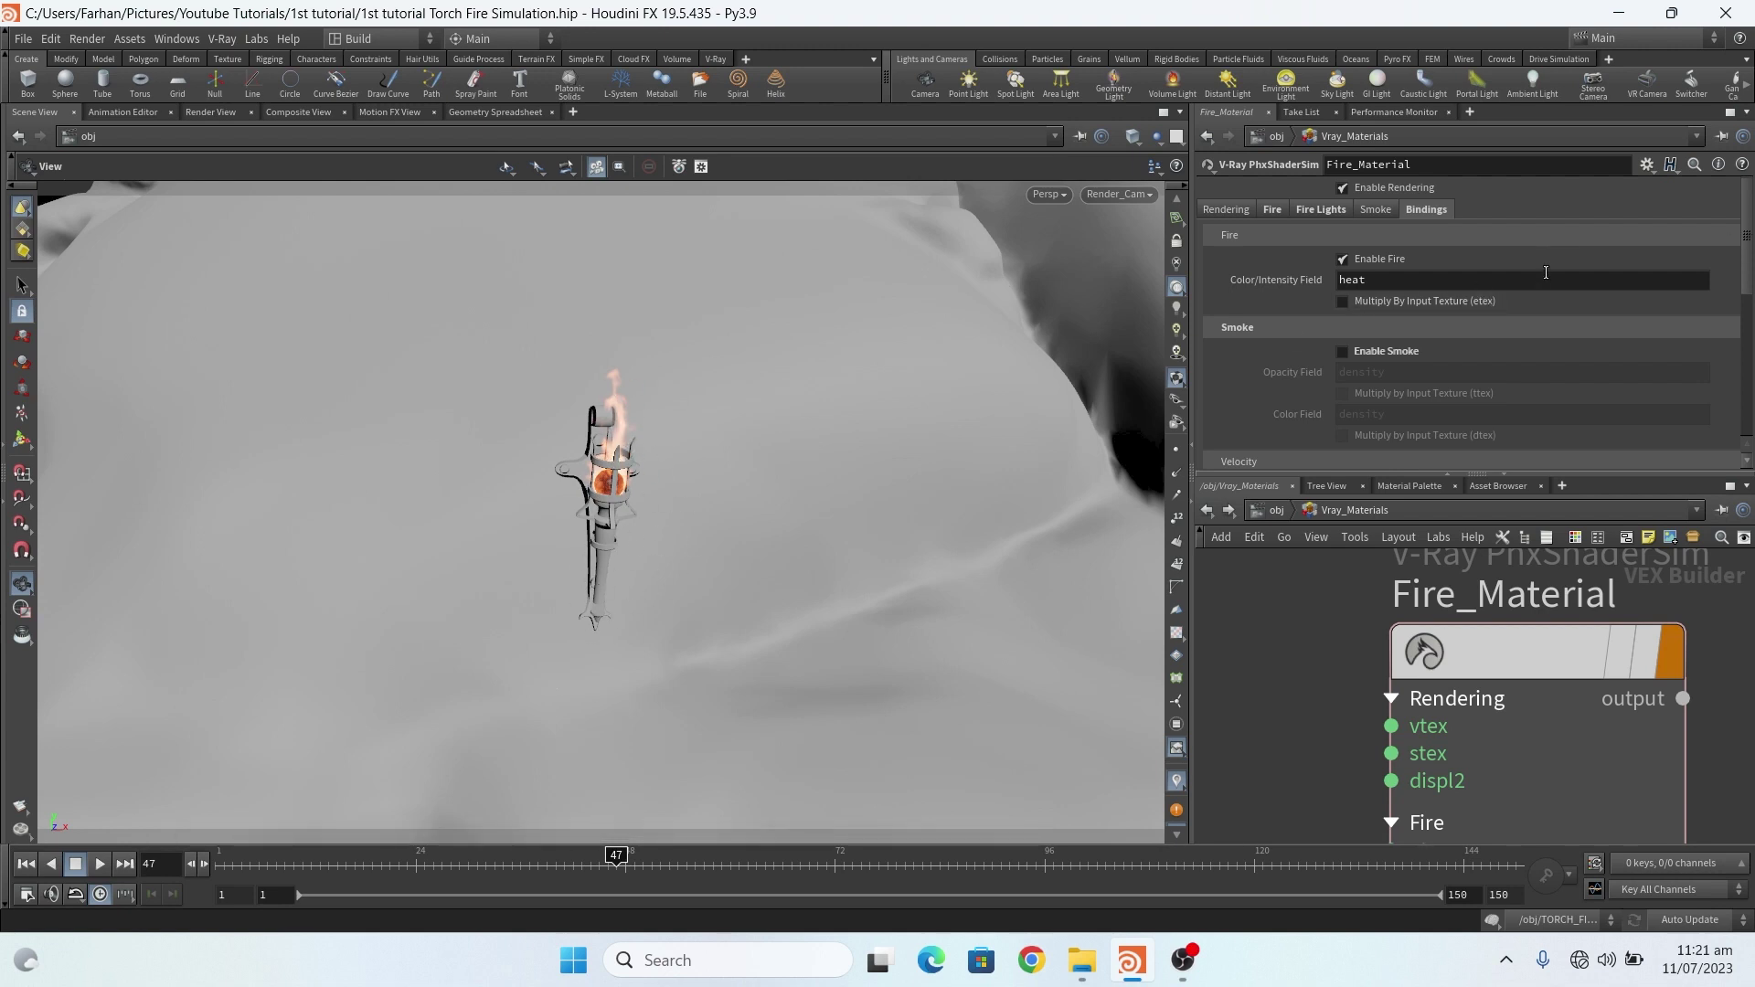
# - Undo the reset so the Color/Intensity Field reads temperature again
pyautogui.click(53, 38)
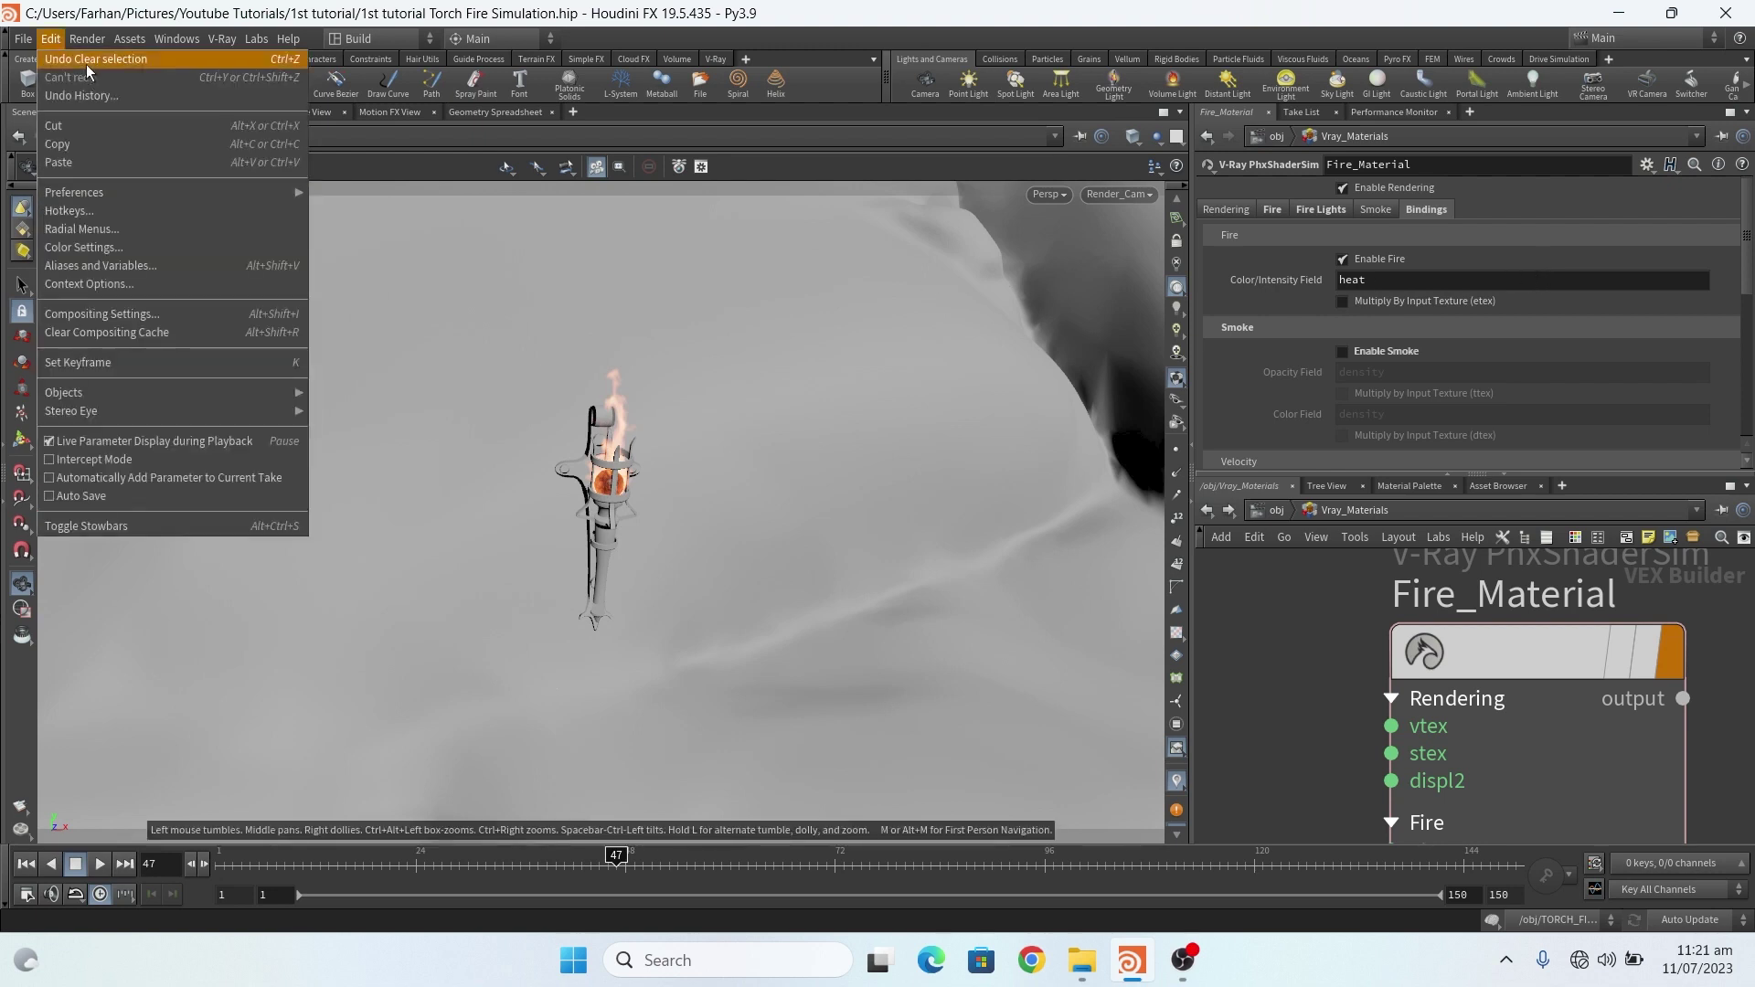
pyautogui.click(89, 61)
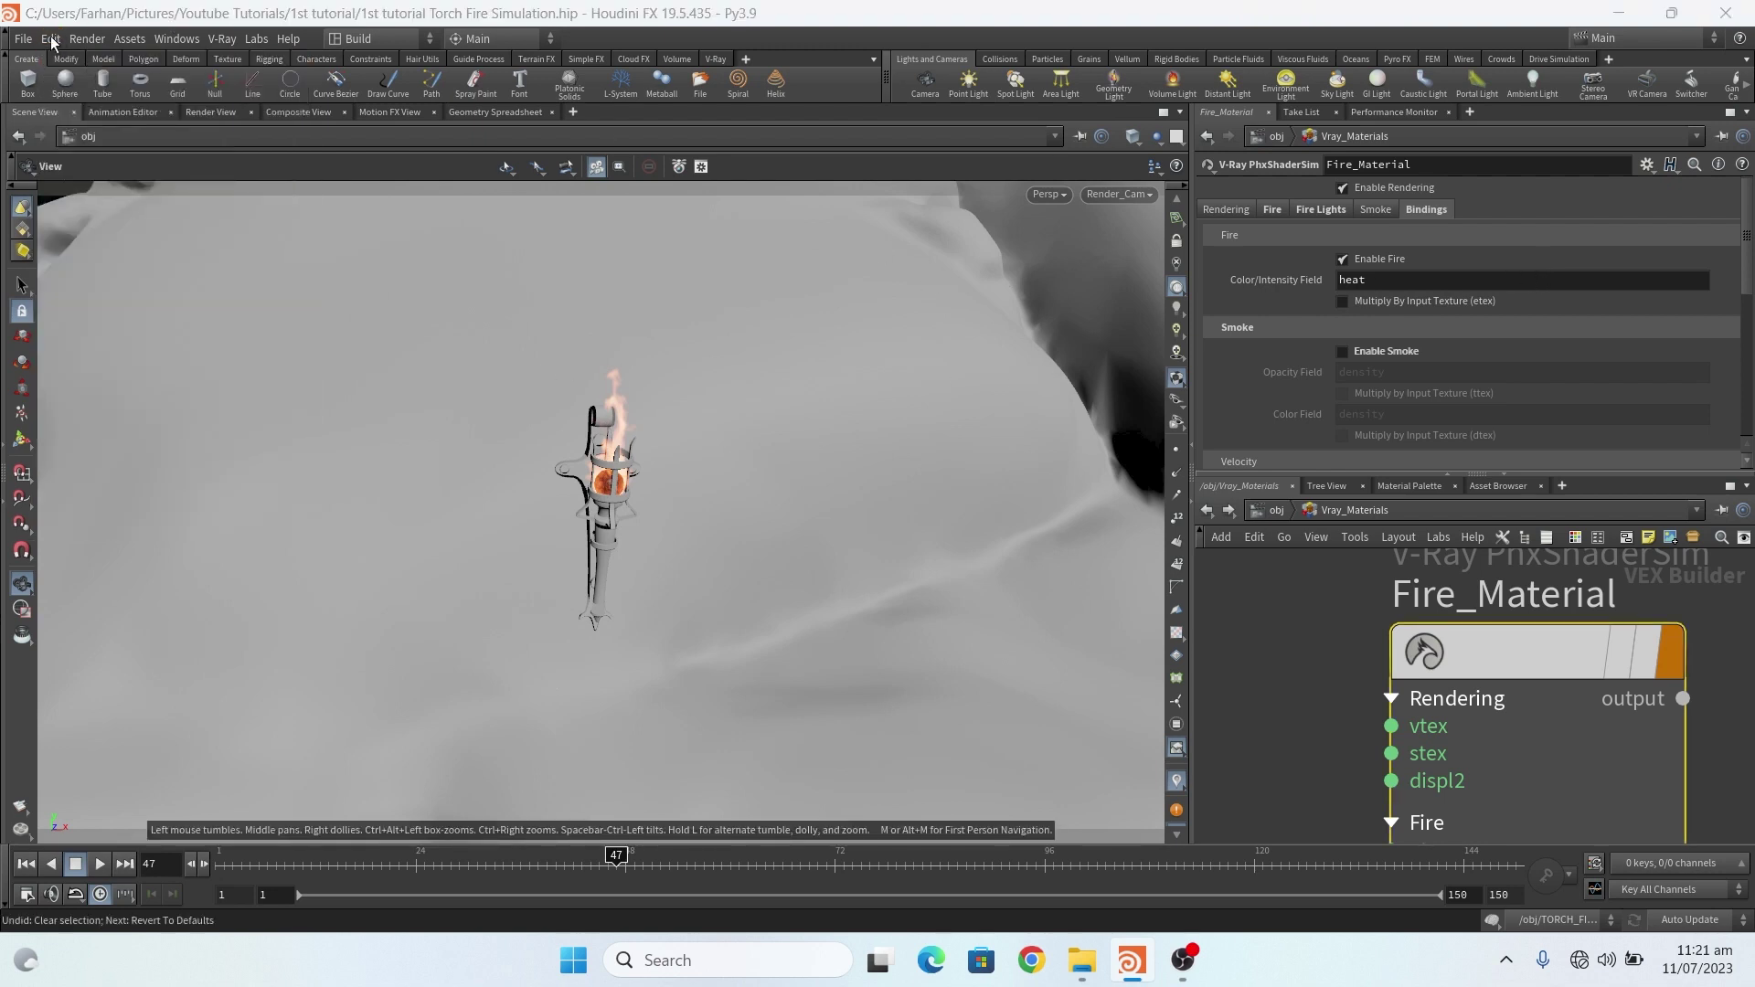
pyautogui.click(52, 39)
pyautogui.click(100, 59)
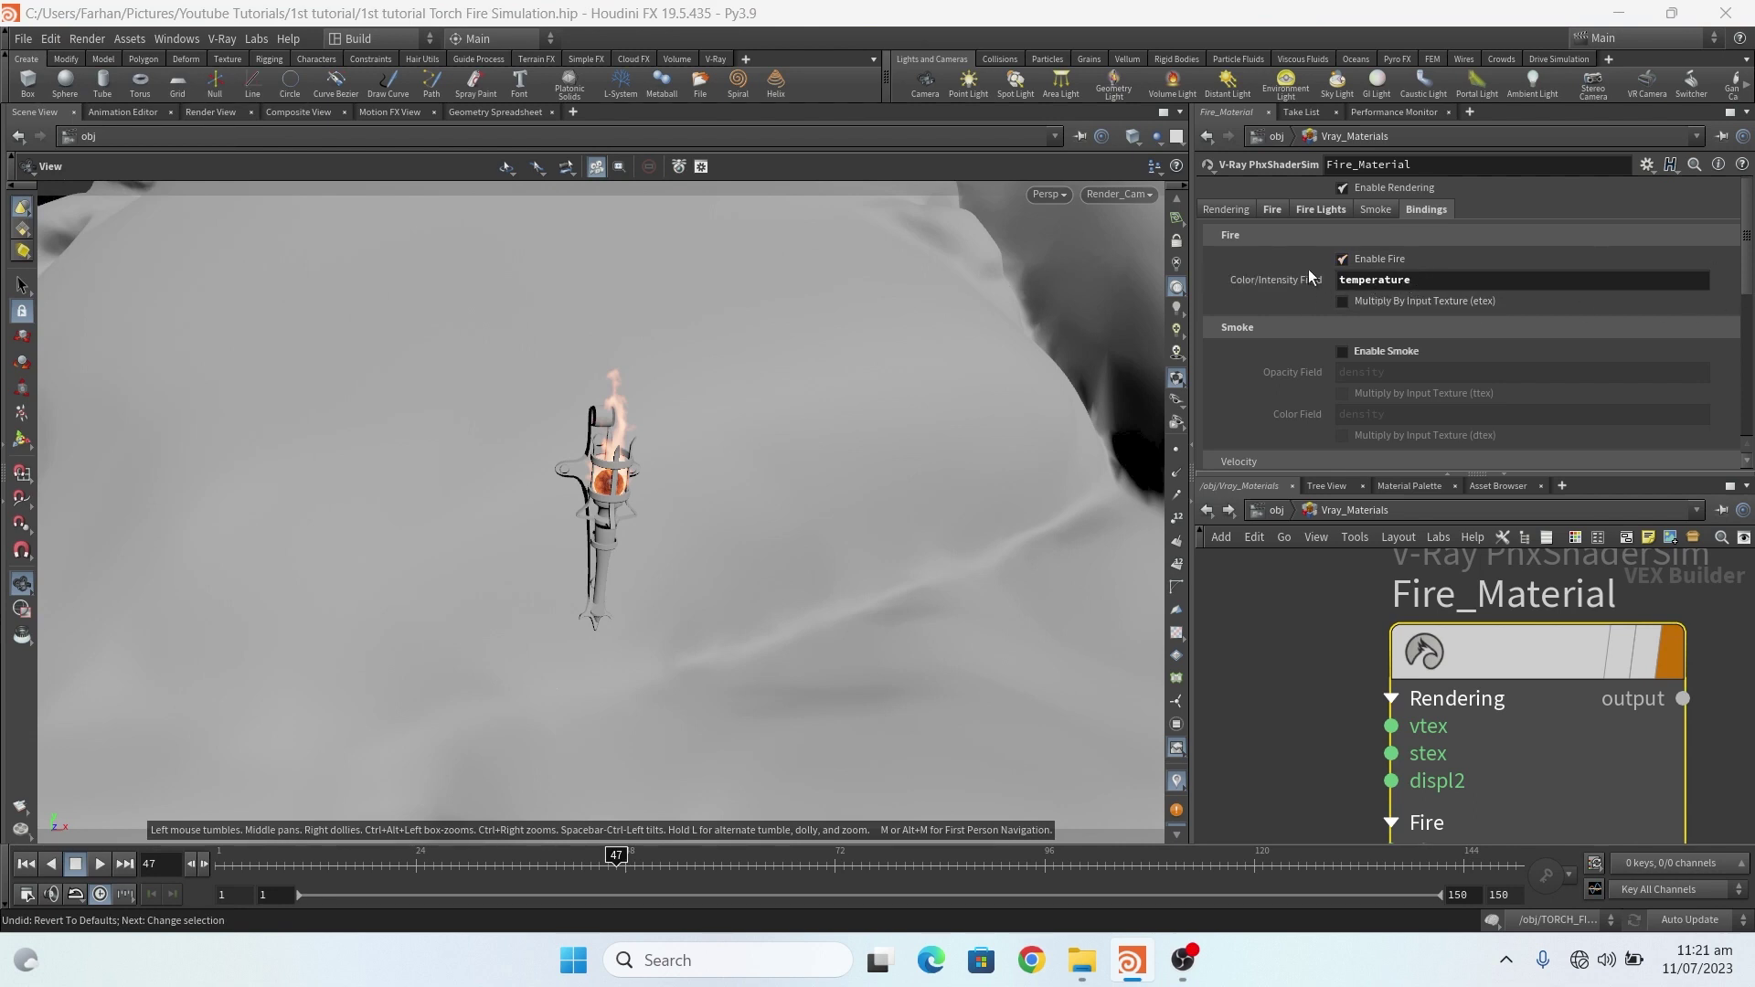
pyautogui.scroll(-3, 1741, 237)
pyautogui.scroll(3, 1741, 238)
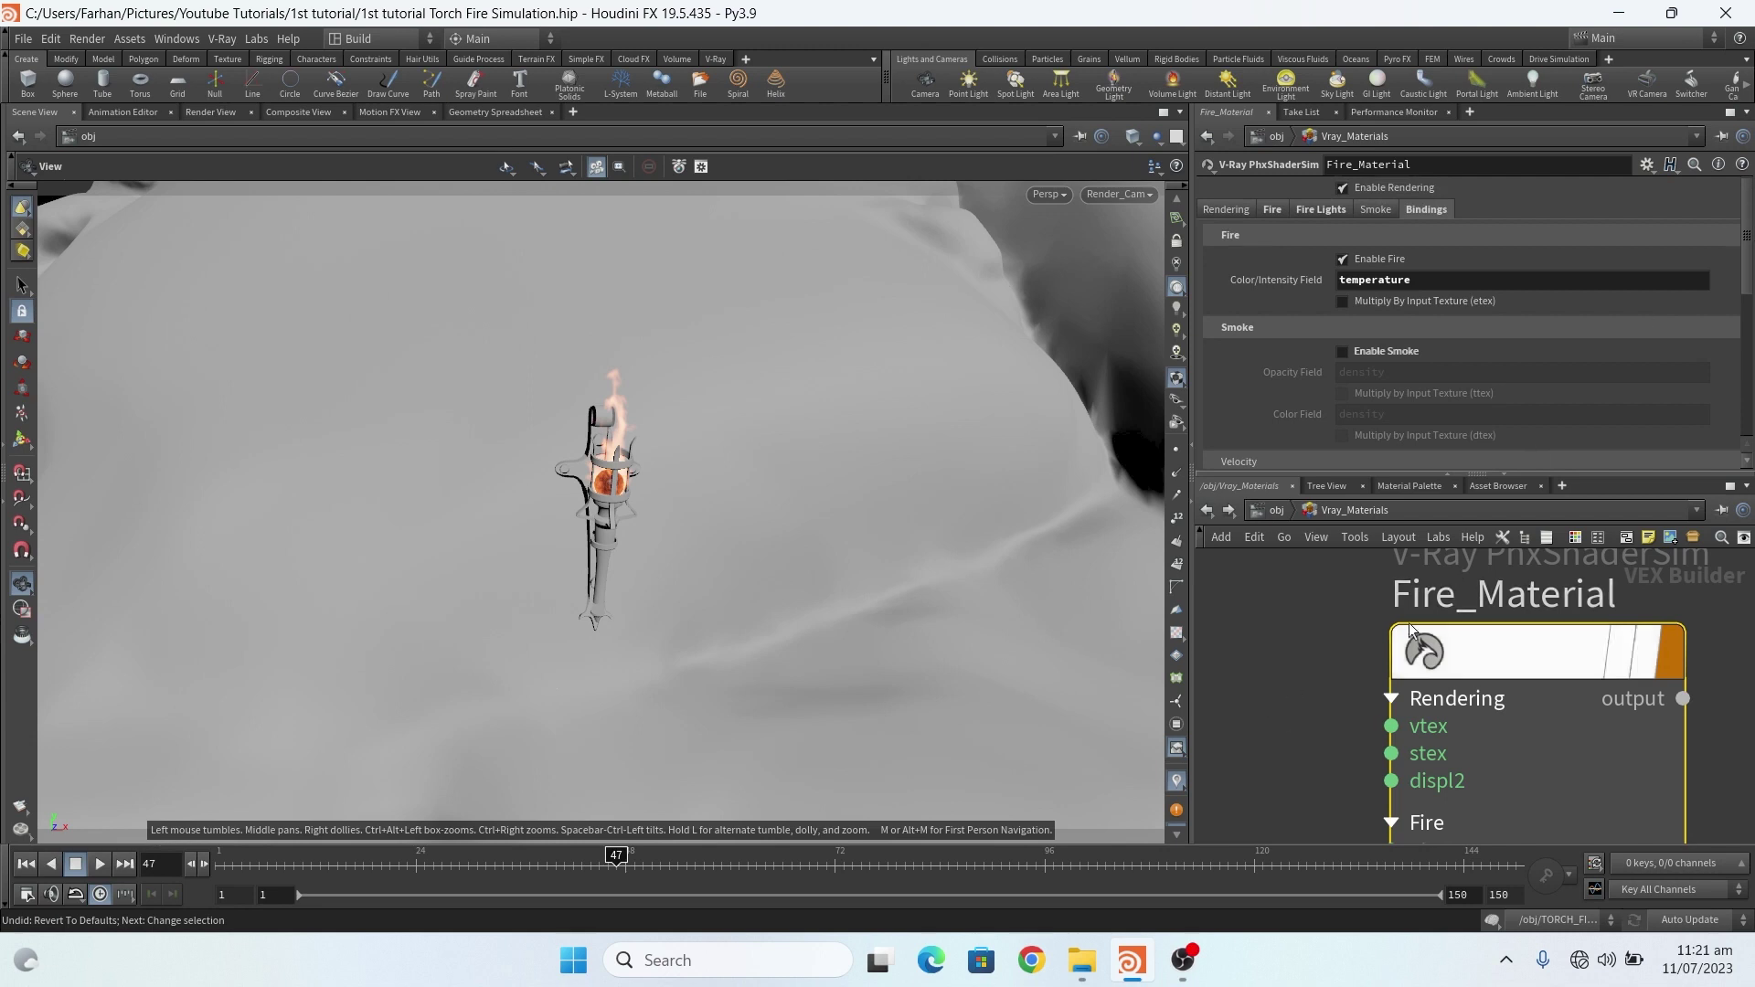
pyautogui.scroll(-3, 1358, 680)
pyautogui.scroll(3, 1345, 693)
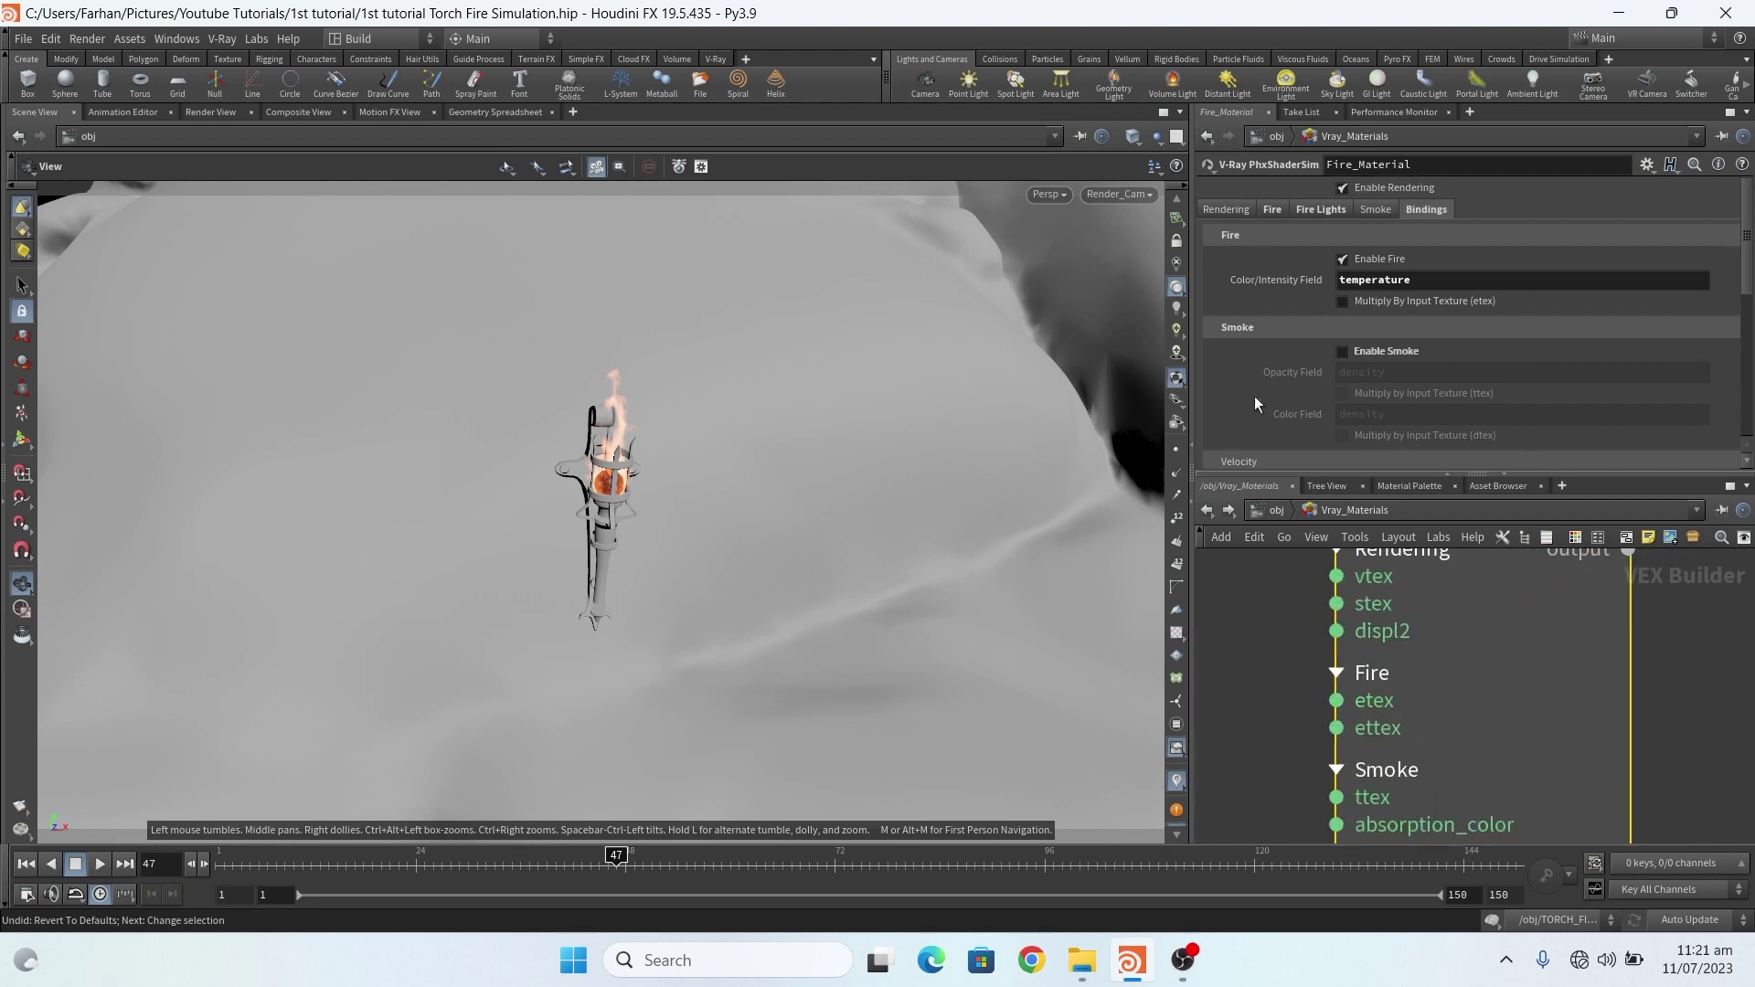
pyautogui.scroll(-5, 1555, 633)
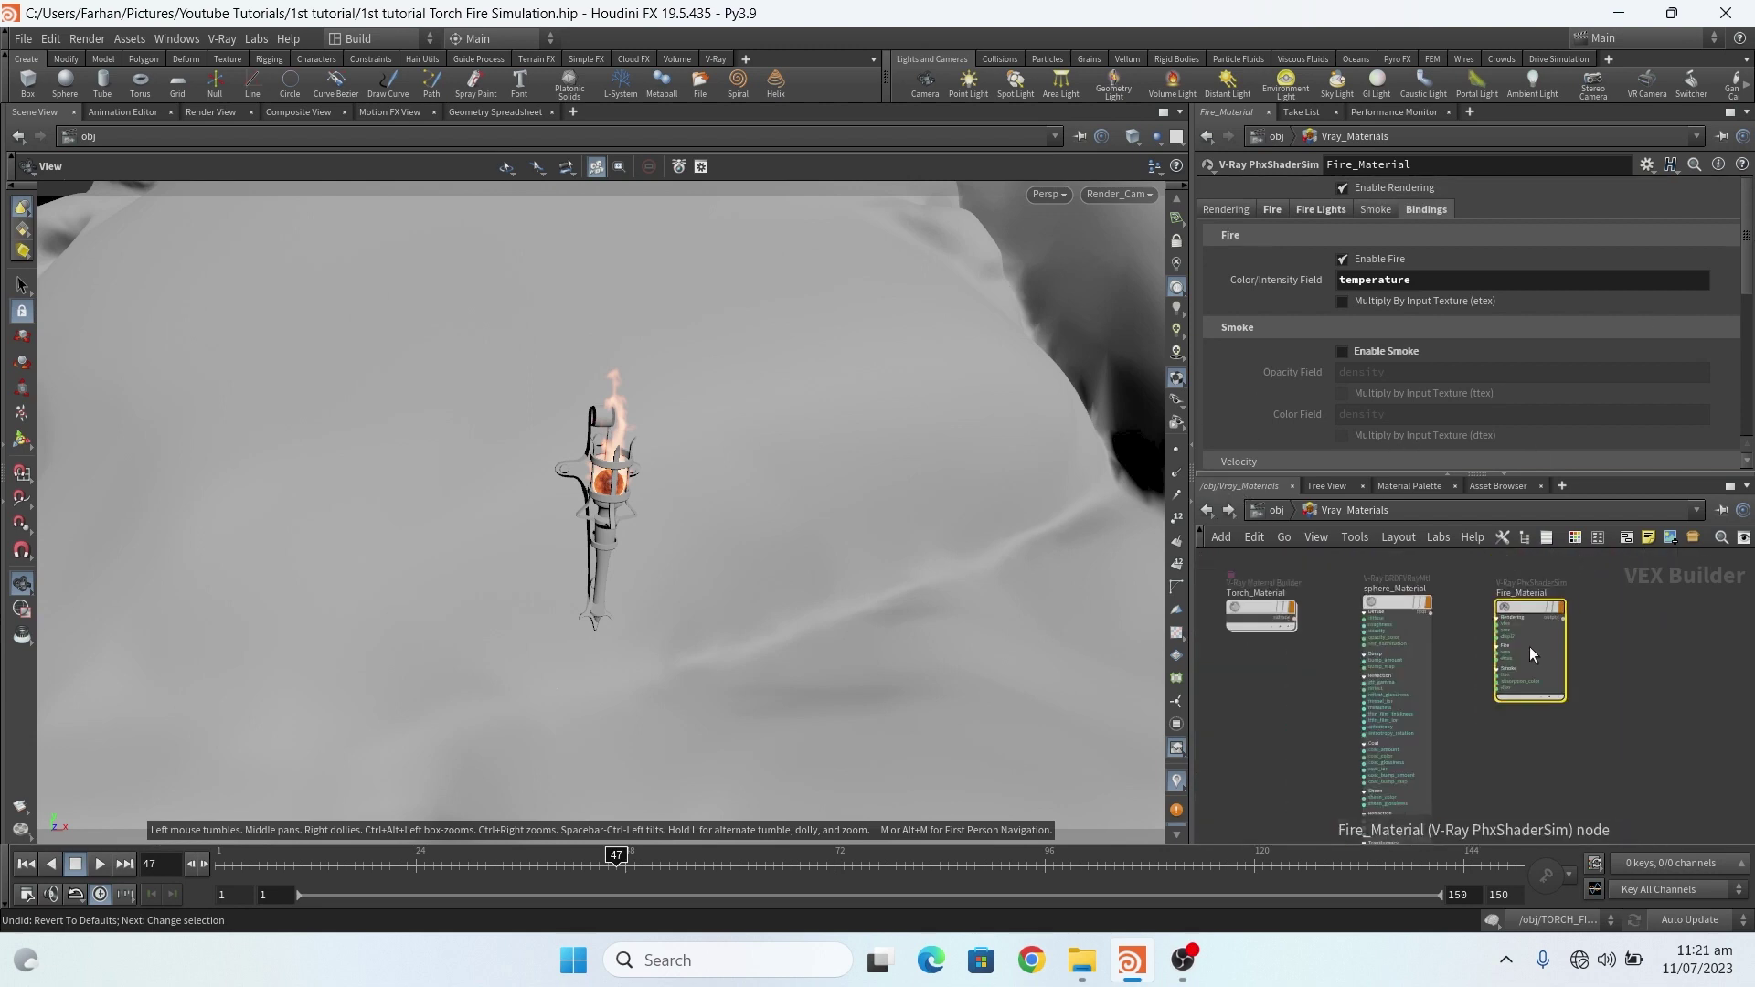
# - At object level, open the vrayLightDome settings and turn on its display flag
pyautogui.click(1206, 512)
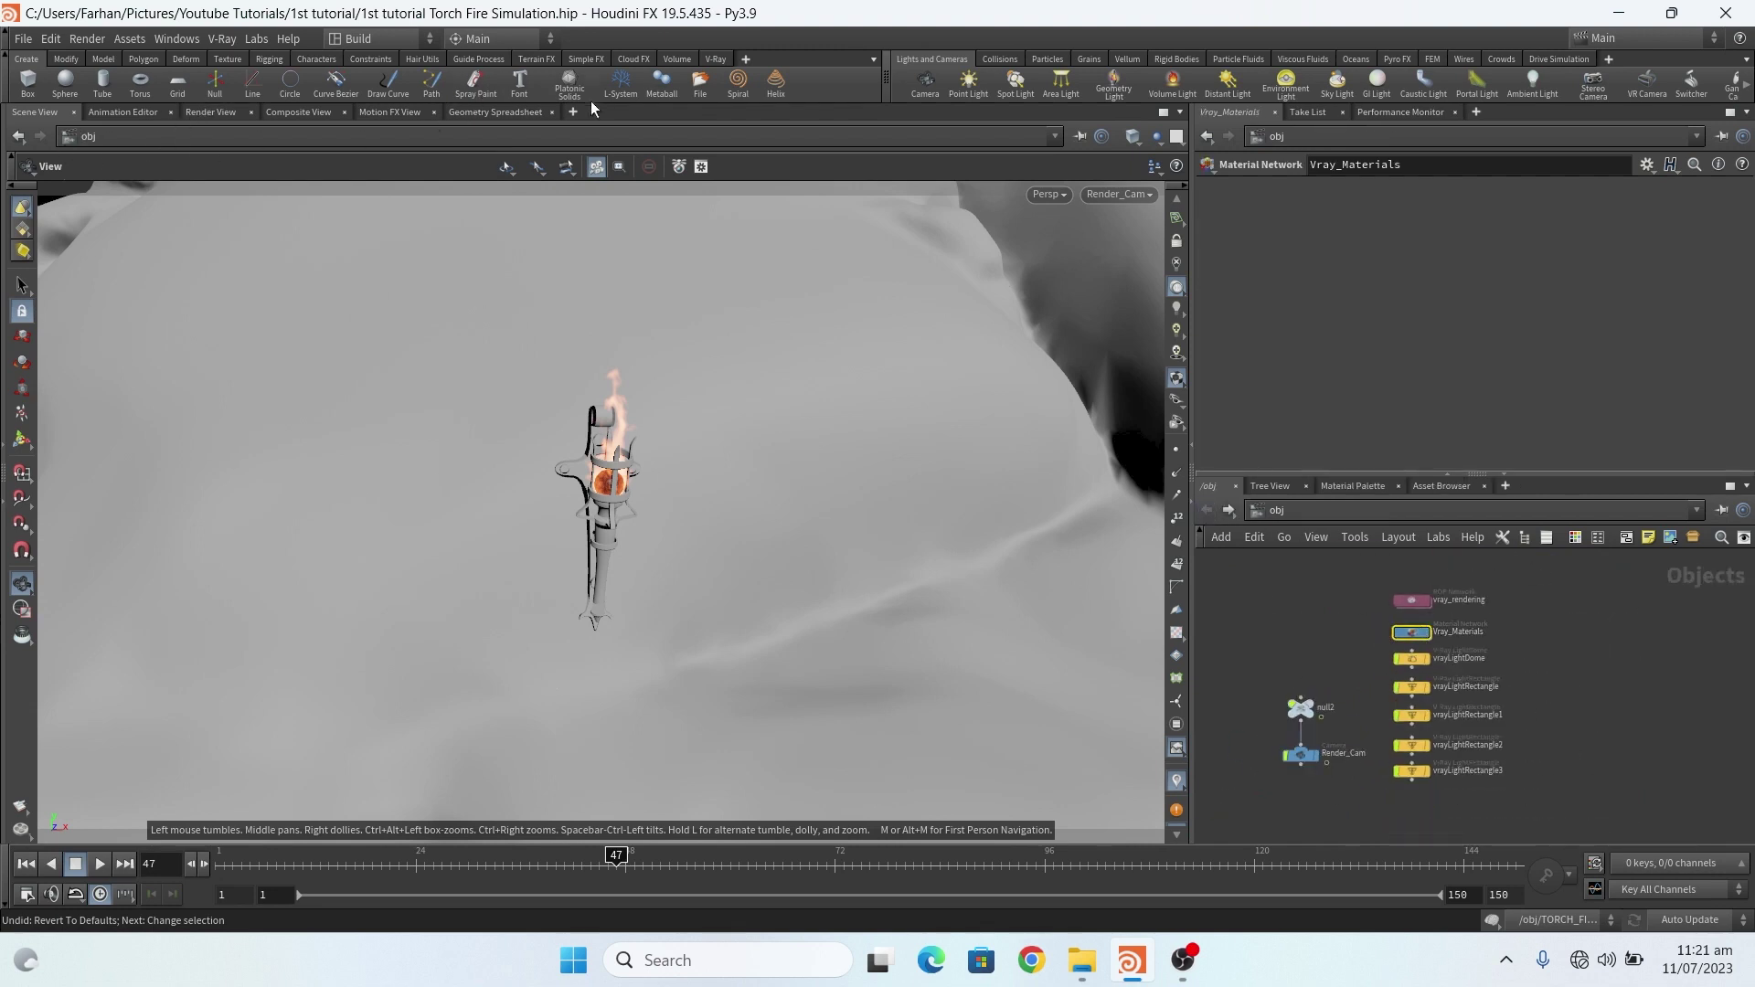
pyautogui.click(716, 58)
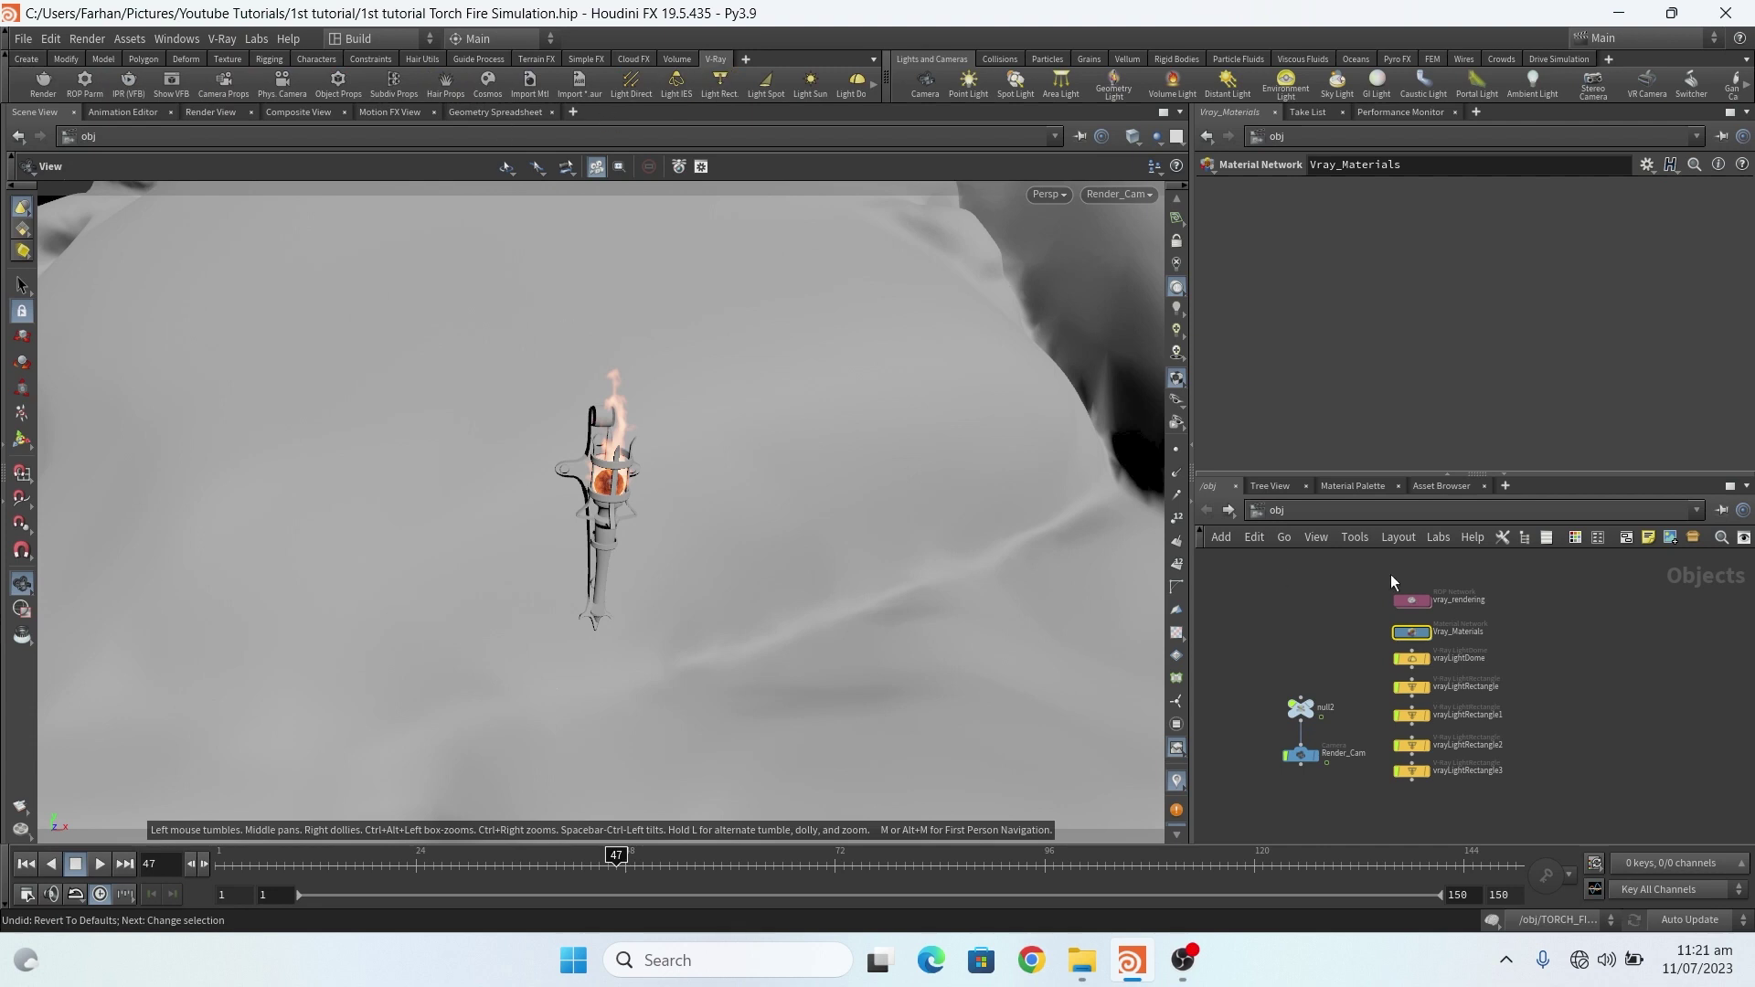
pyautogui.scroll(3, 1423, 653)
pyautogui.click(1422, 667)
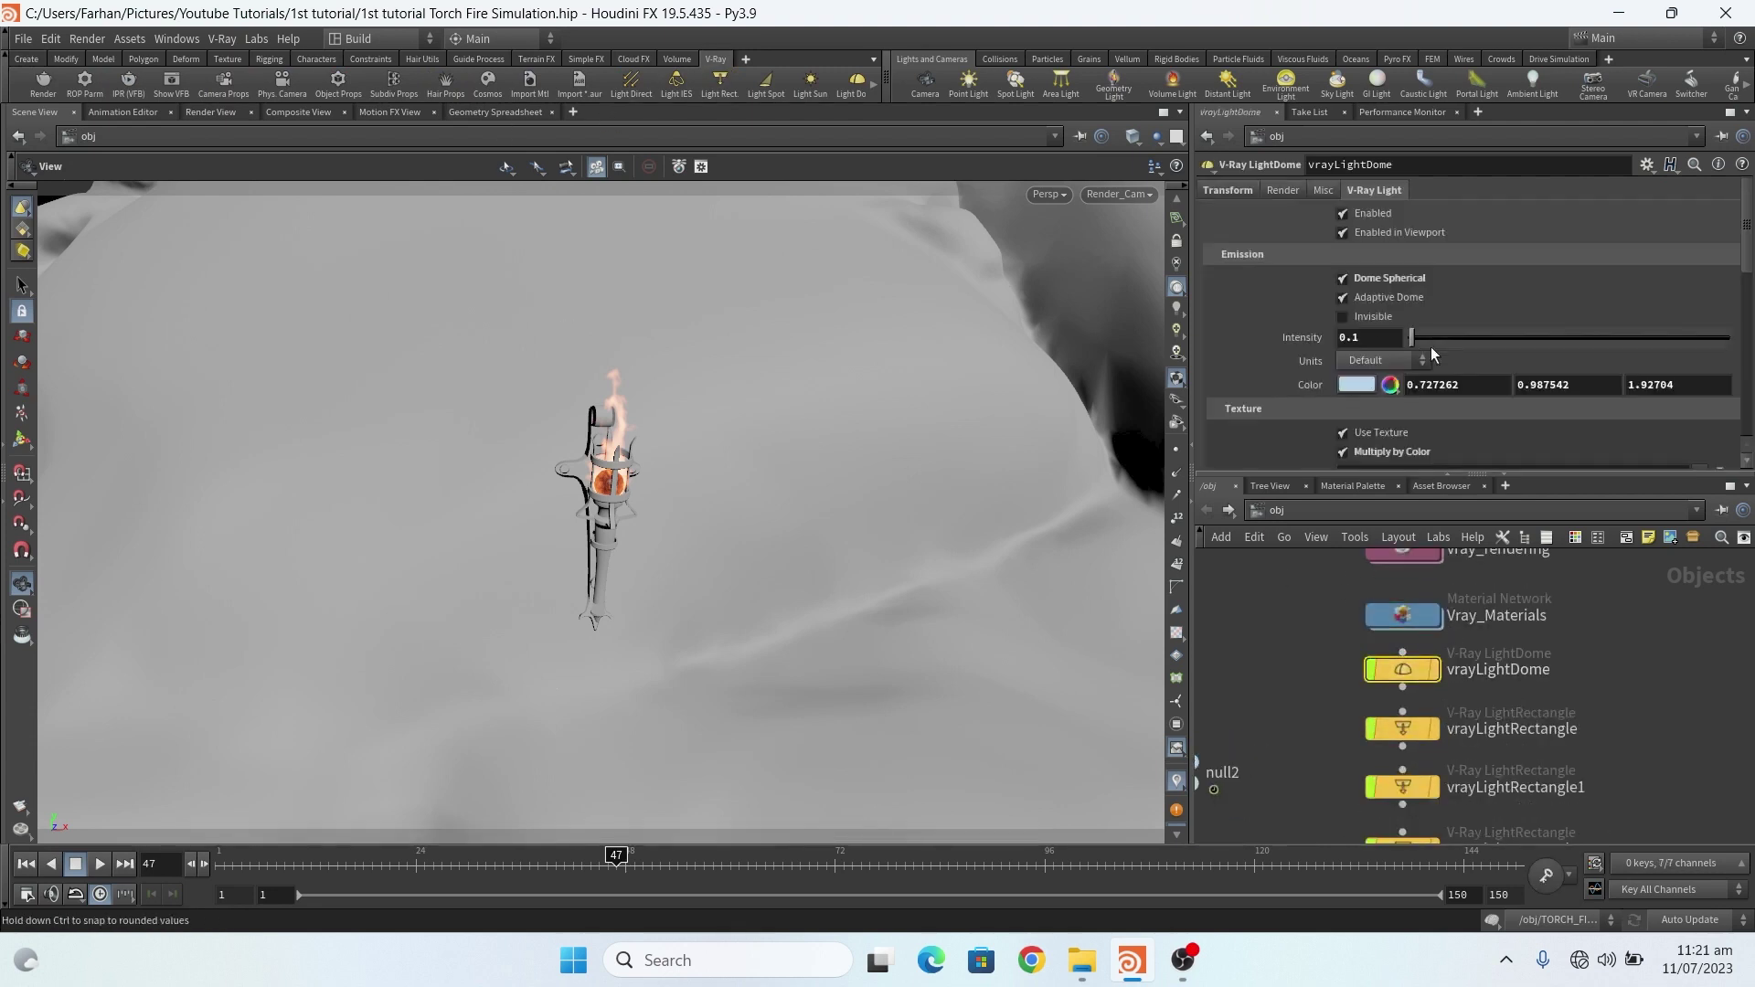
pyautogui.scroll(-3, 1318, 294)
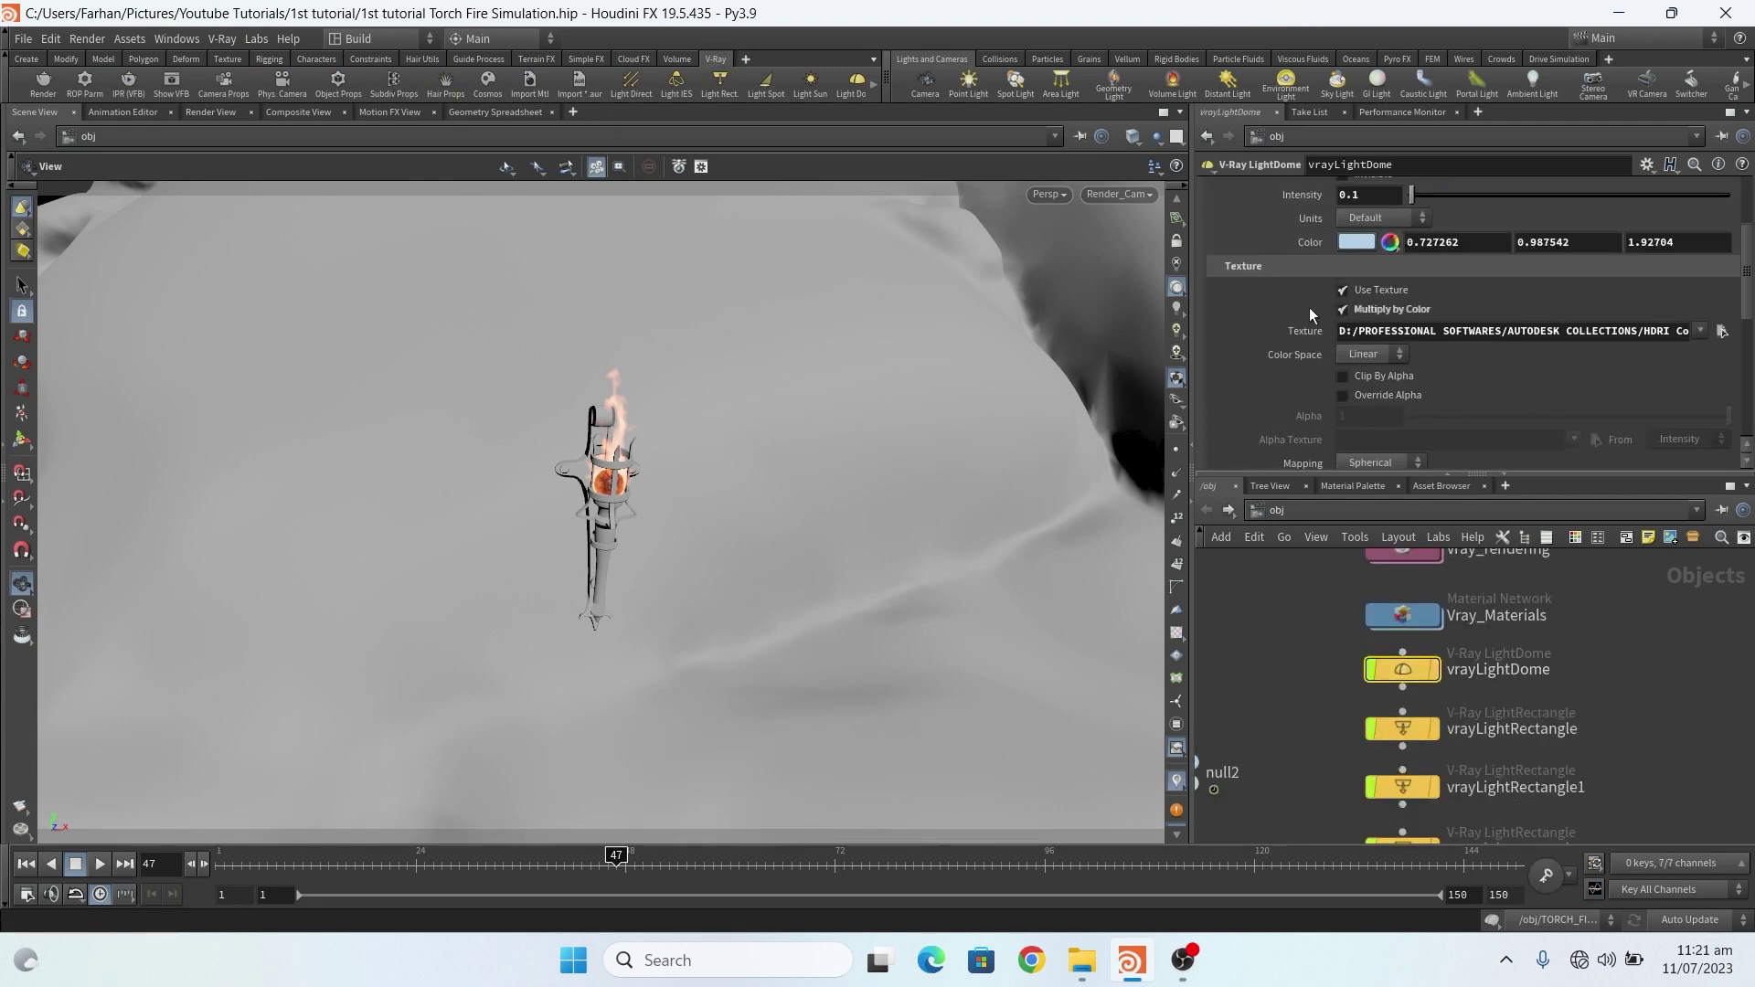
pyautogui.scroll(-10, 645, 585)
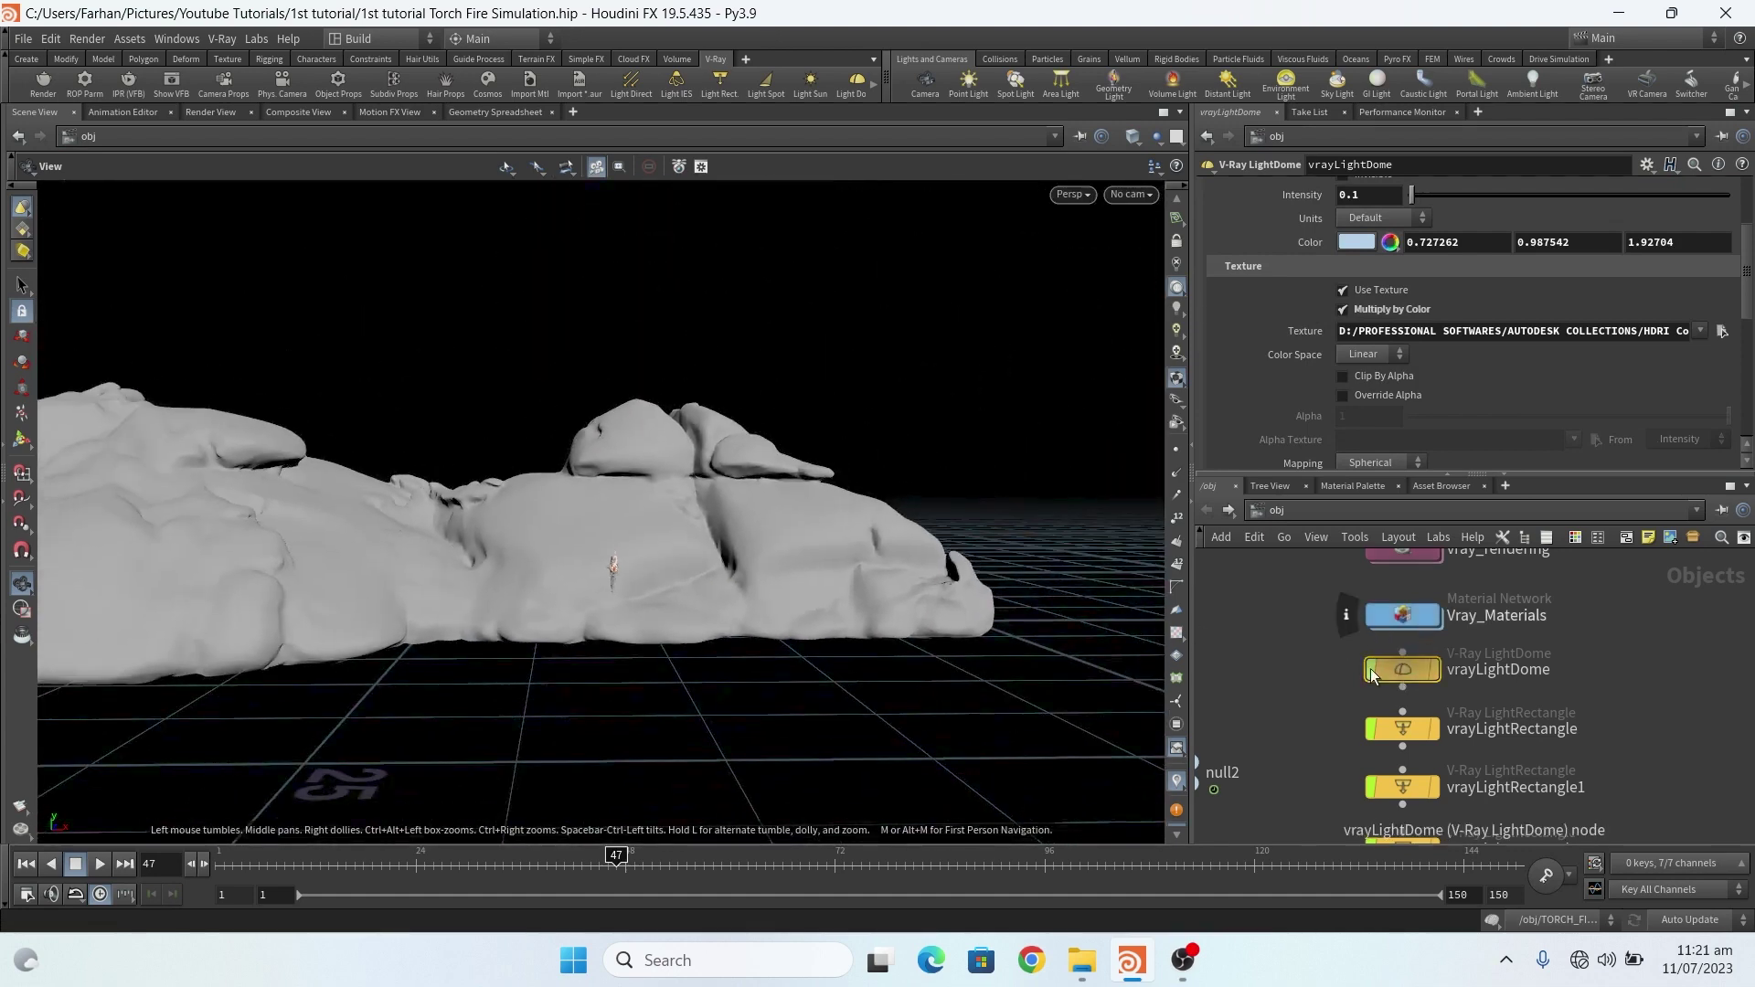
pyautogui.click(1434, 670)
pyautogui.scroll(-5, 775, 622)
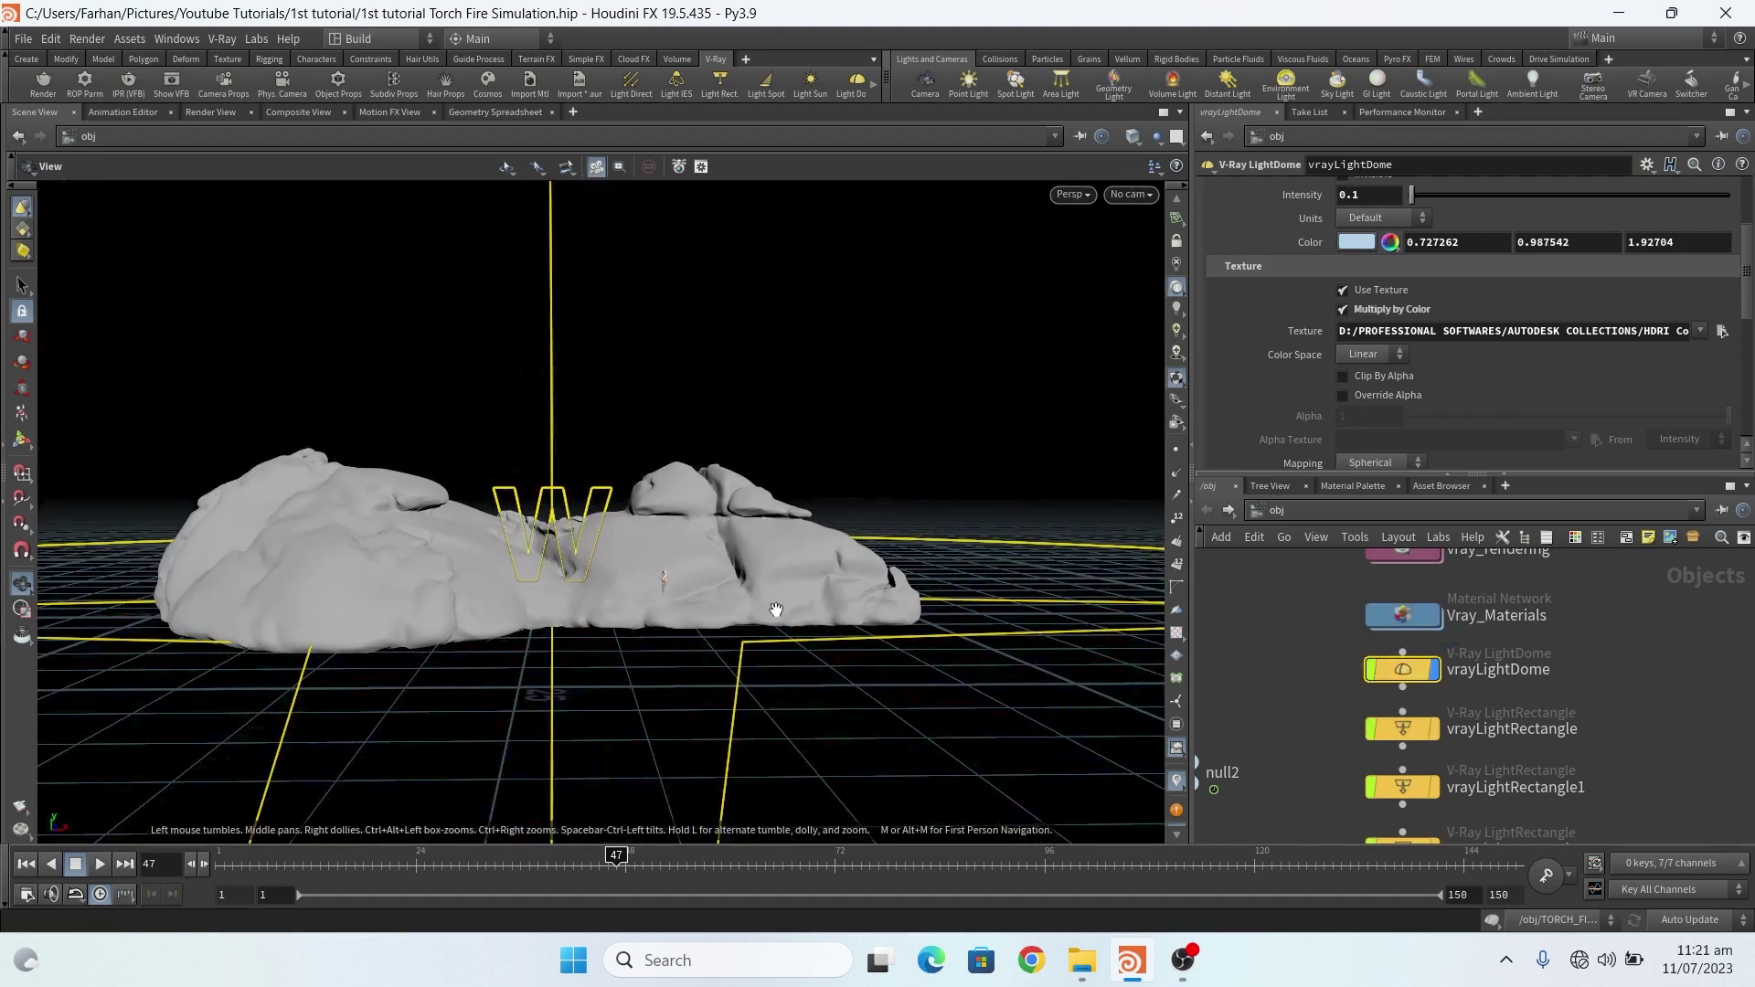
# - Look through Render_Cam and tick Invisible in the dome light's Emission parameters
pyautogui.moveTo(775, 621); pyautogui.dragTo(831, 573)
pyautogui.click(1131, 194)
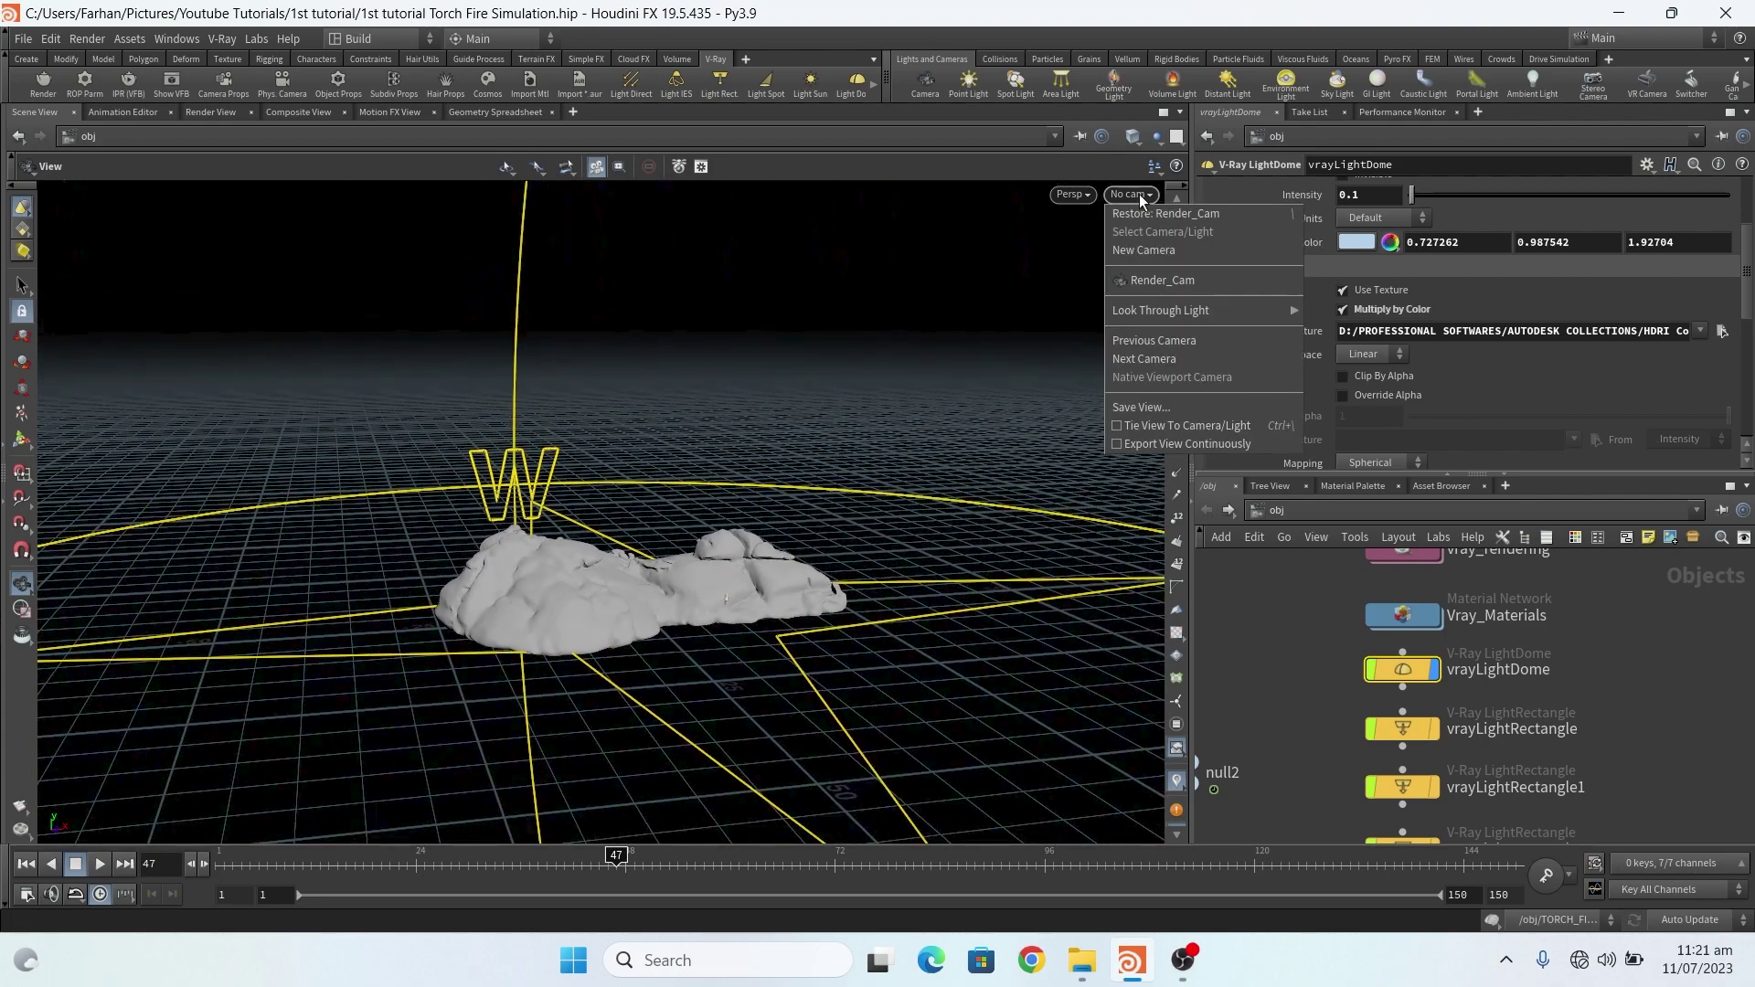
pyautogui.click(1156, 273)
pyautogui.scroll(-8, 784, 470)
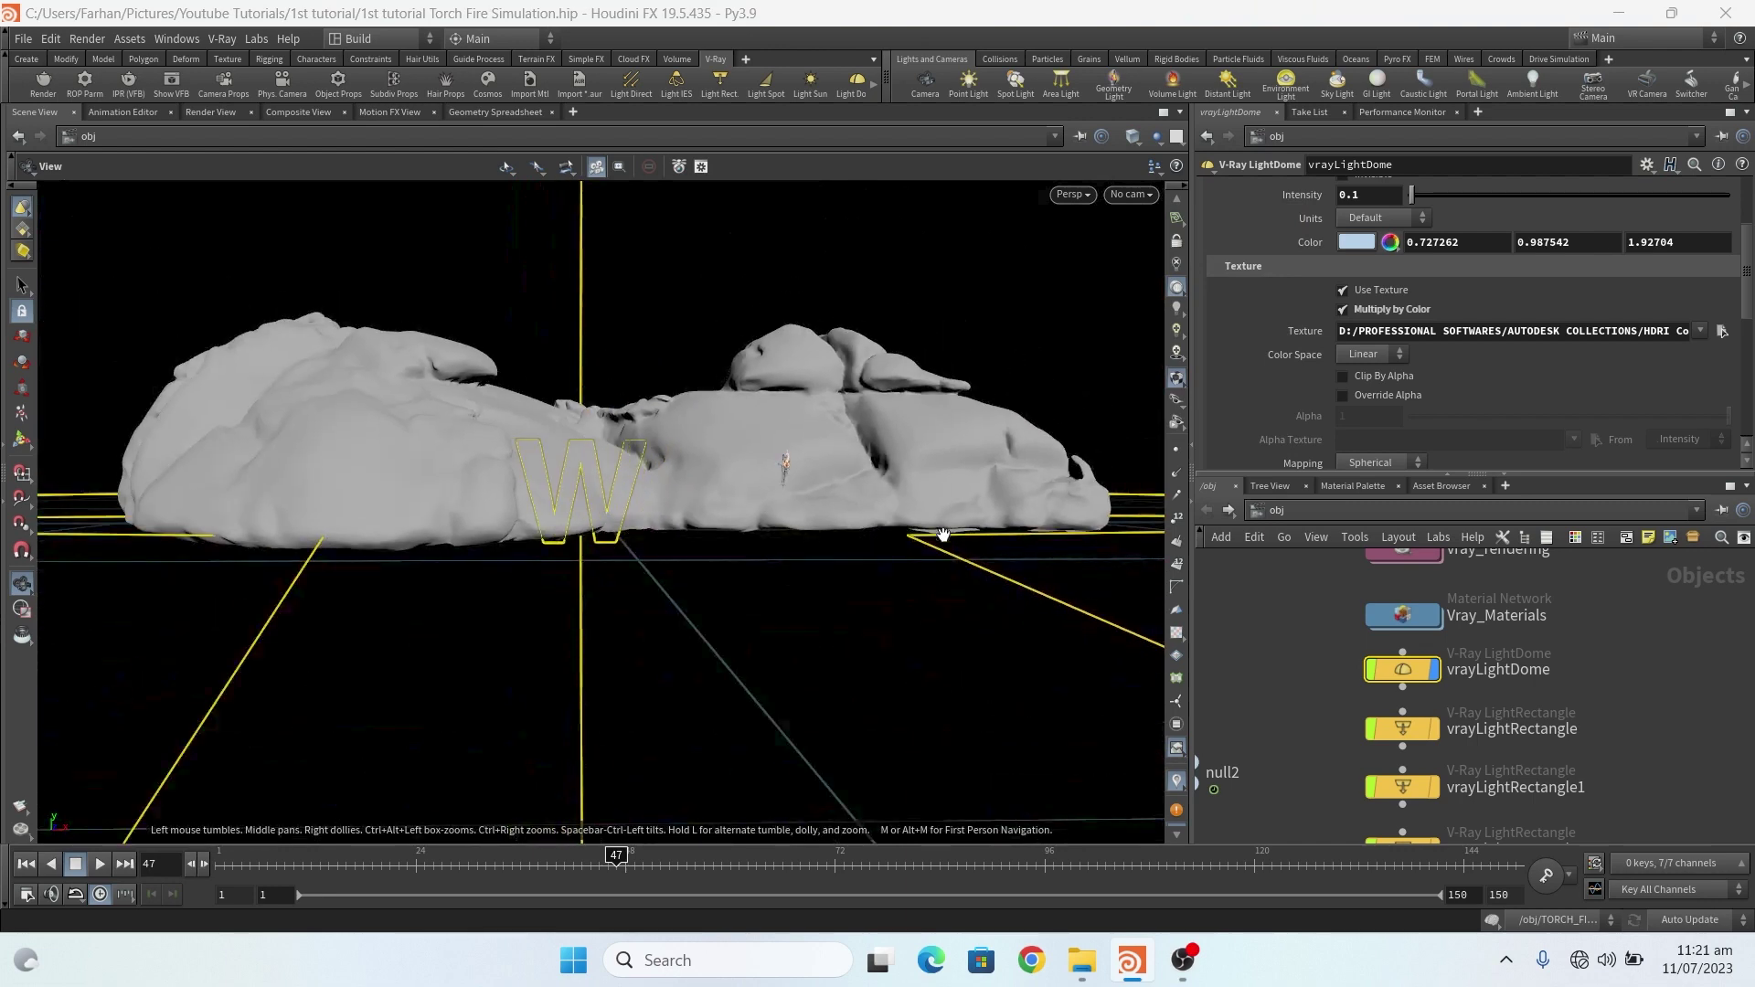
pyautogui.press('d')
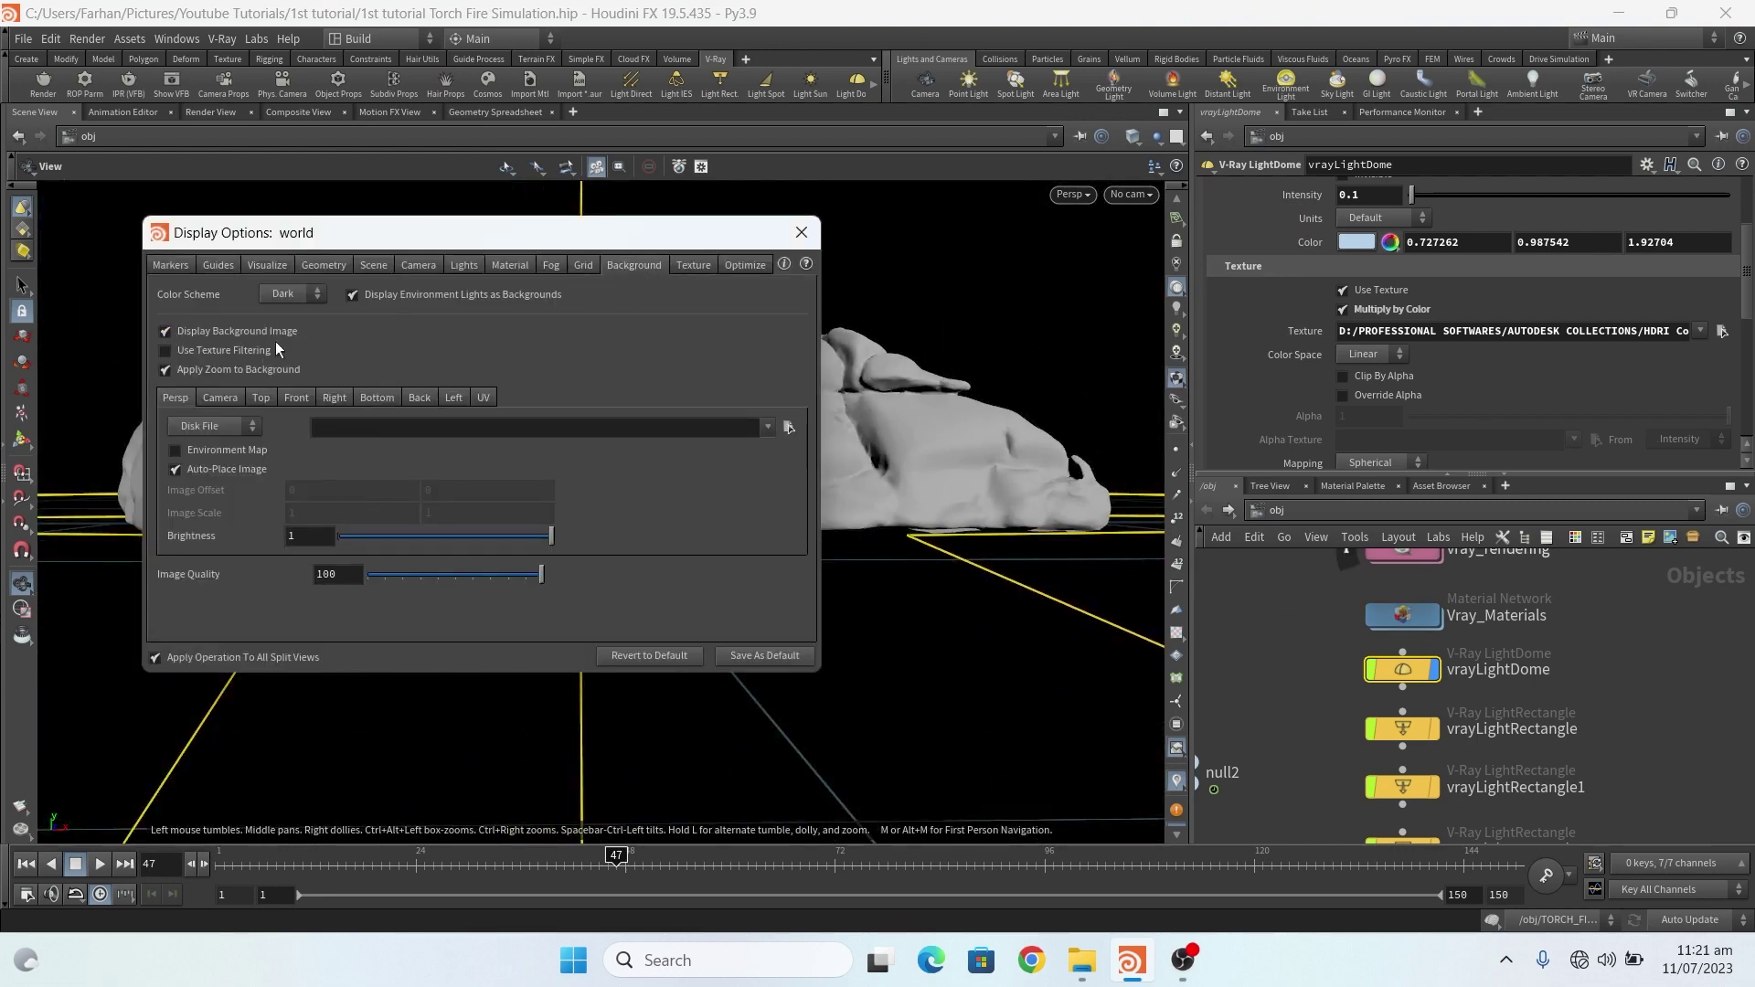
pyautogui.click(798, 232)
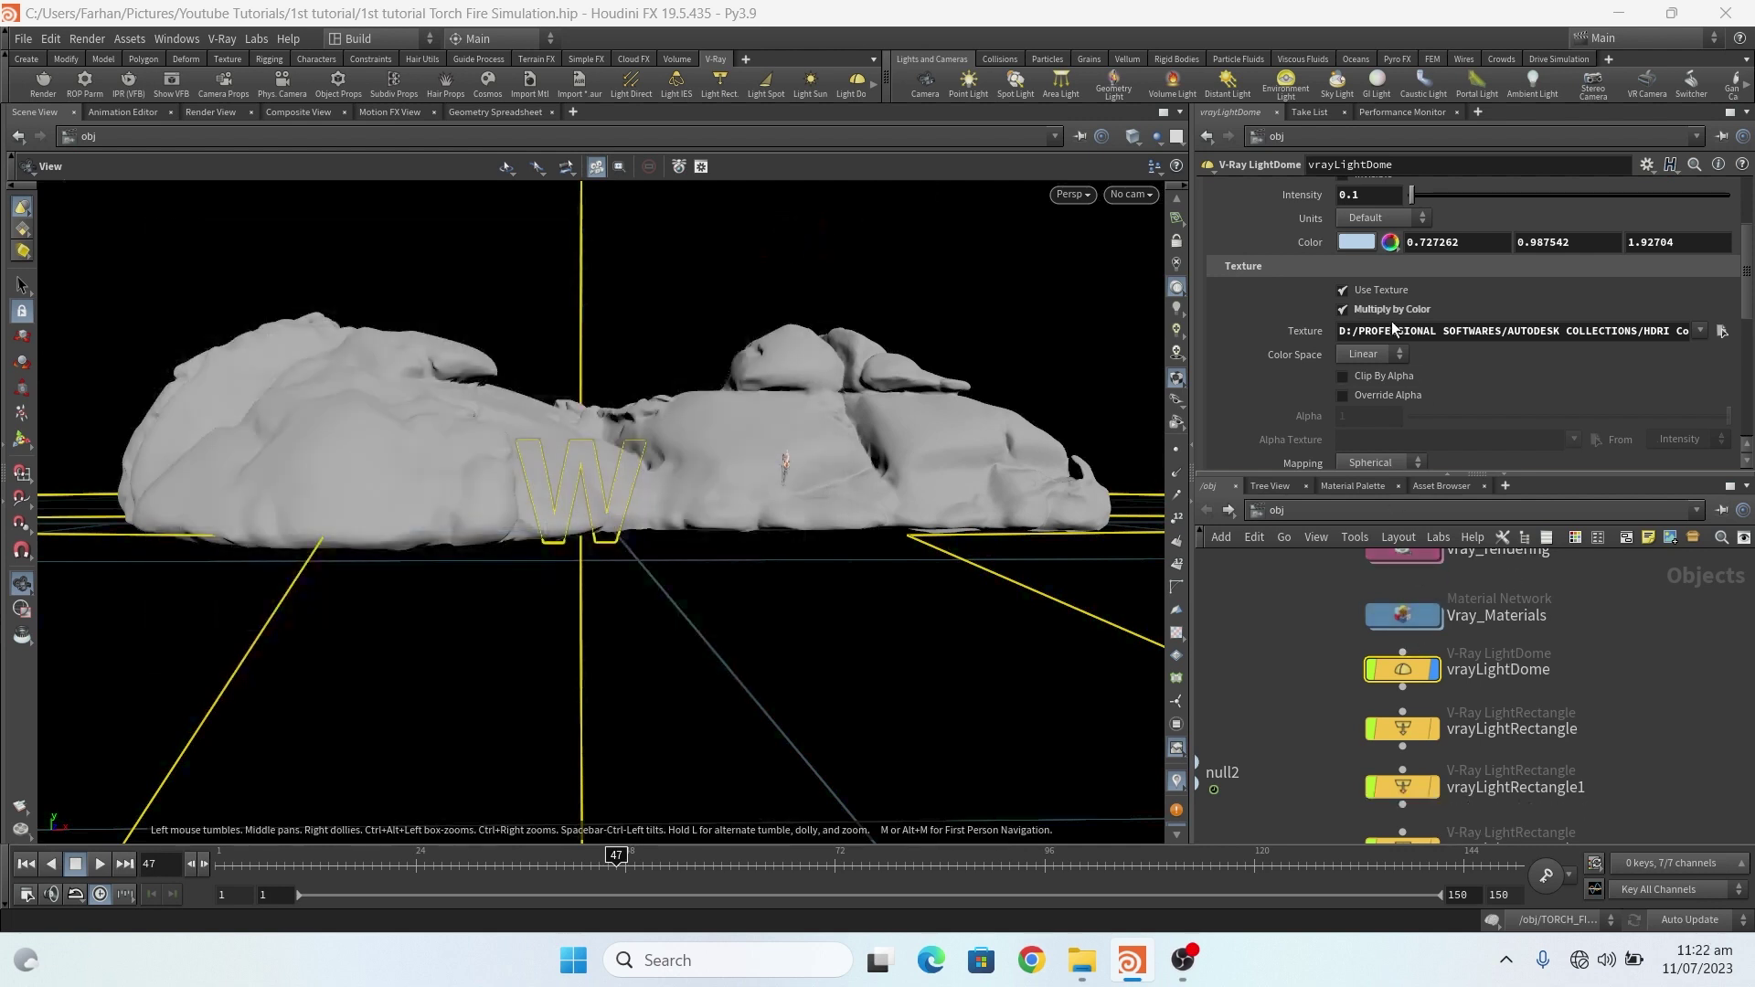
pyautogui.moveTo(1747, 316); pyautogui.dragTo(1744, 257)
pyautogui.click(1342, 320)
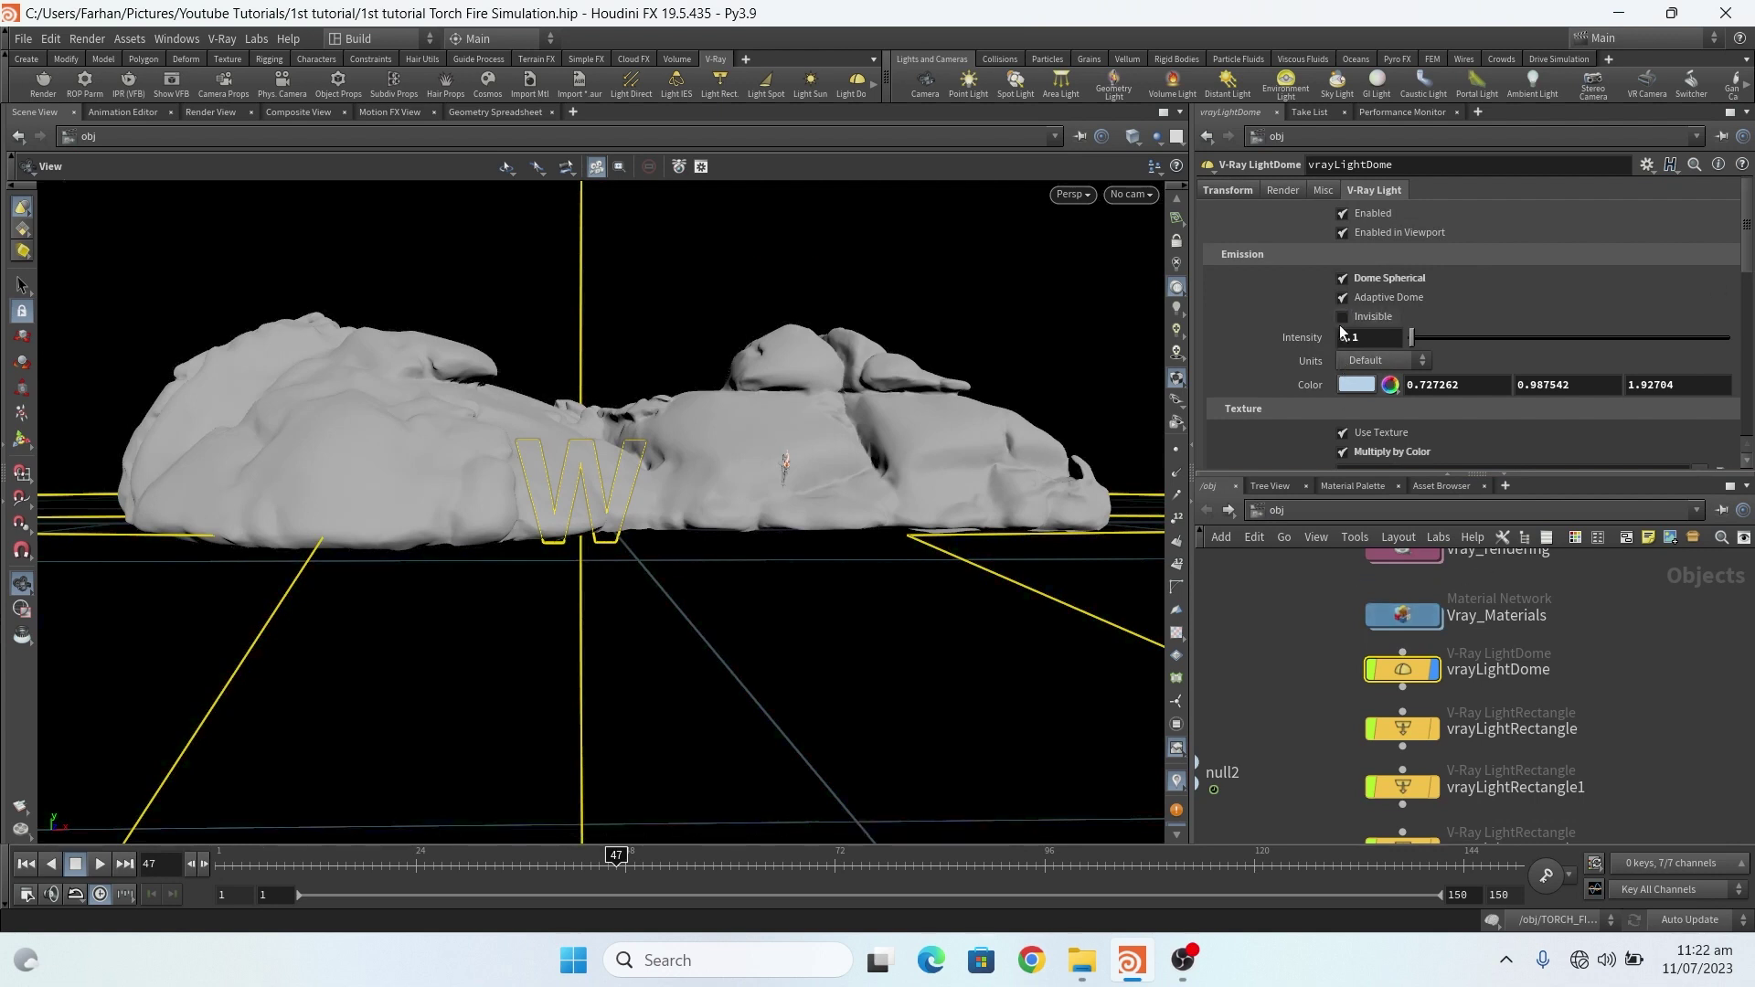
# - Box-select the four vrayLightRectangle nodes in the network editor
pyautogui.moveTo(772, 595)
pyautogui.mouseDown()
pyautogui.moveTo(583, 613)
pyautogui.moveTo(804, 594)
pyautogui.mouseUp()
pyautogui.scroll(-2, 1419, 681)
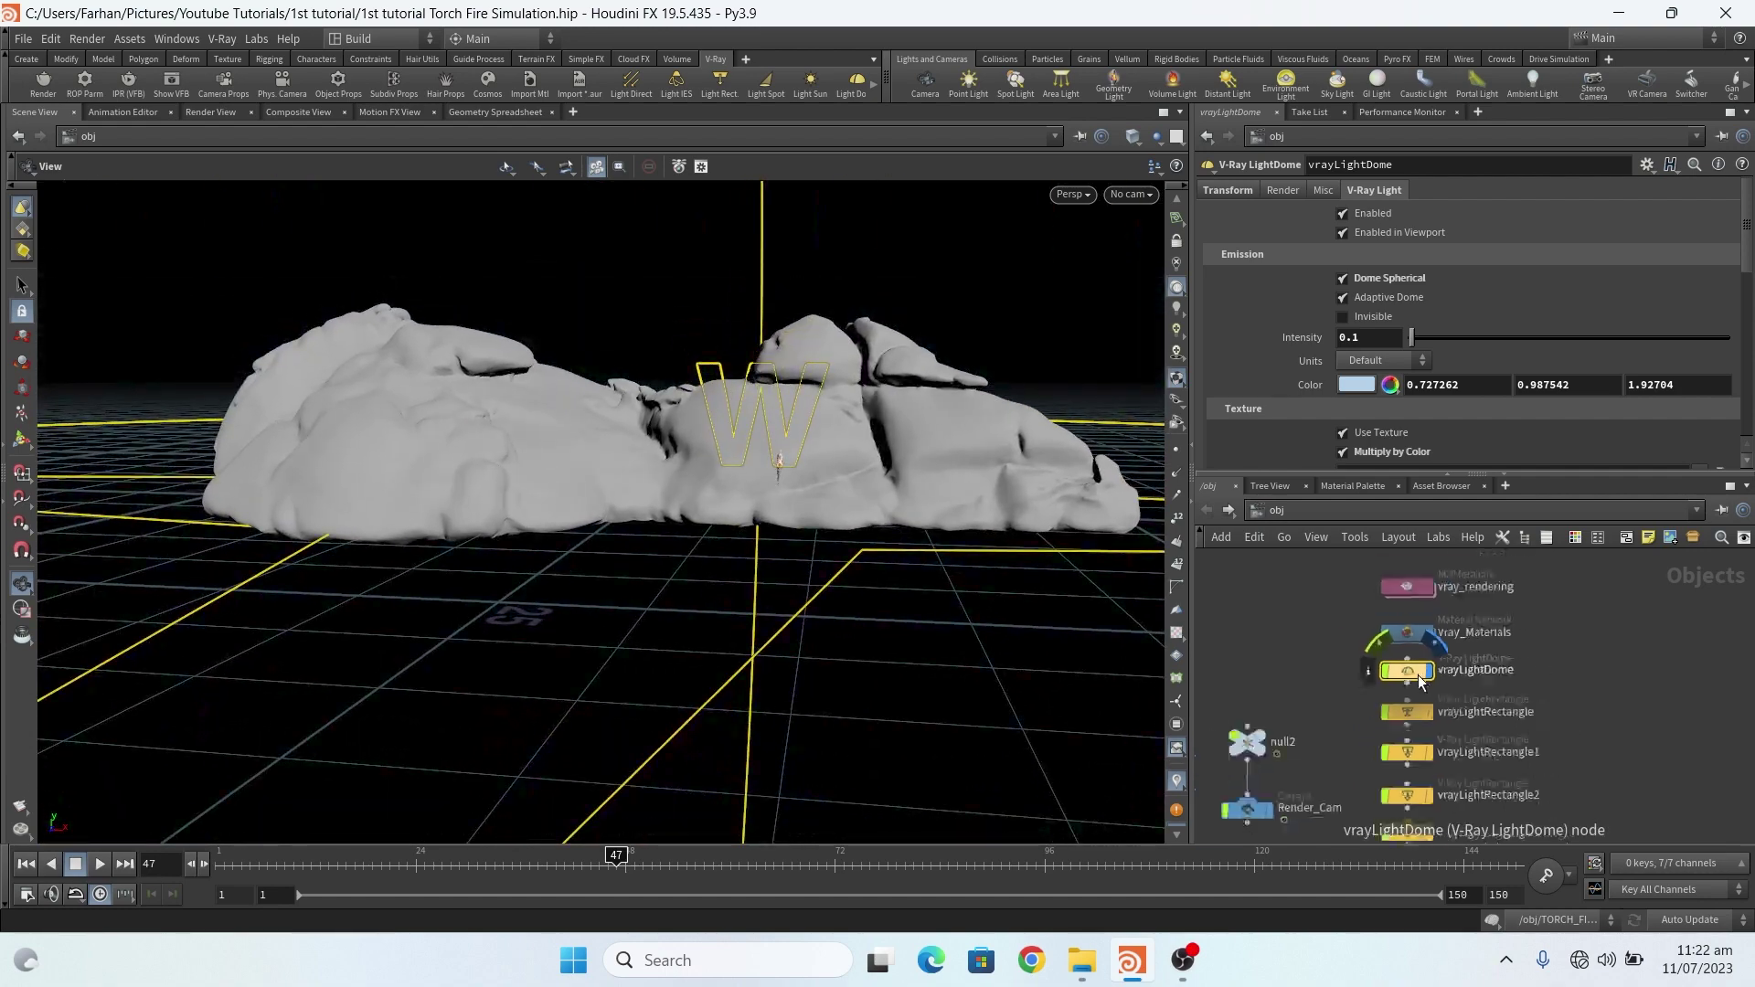
pyautogui.scroll(-2, 1419, 681)
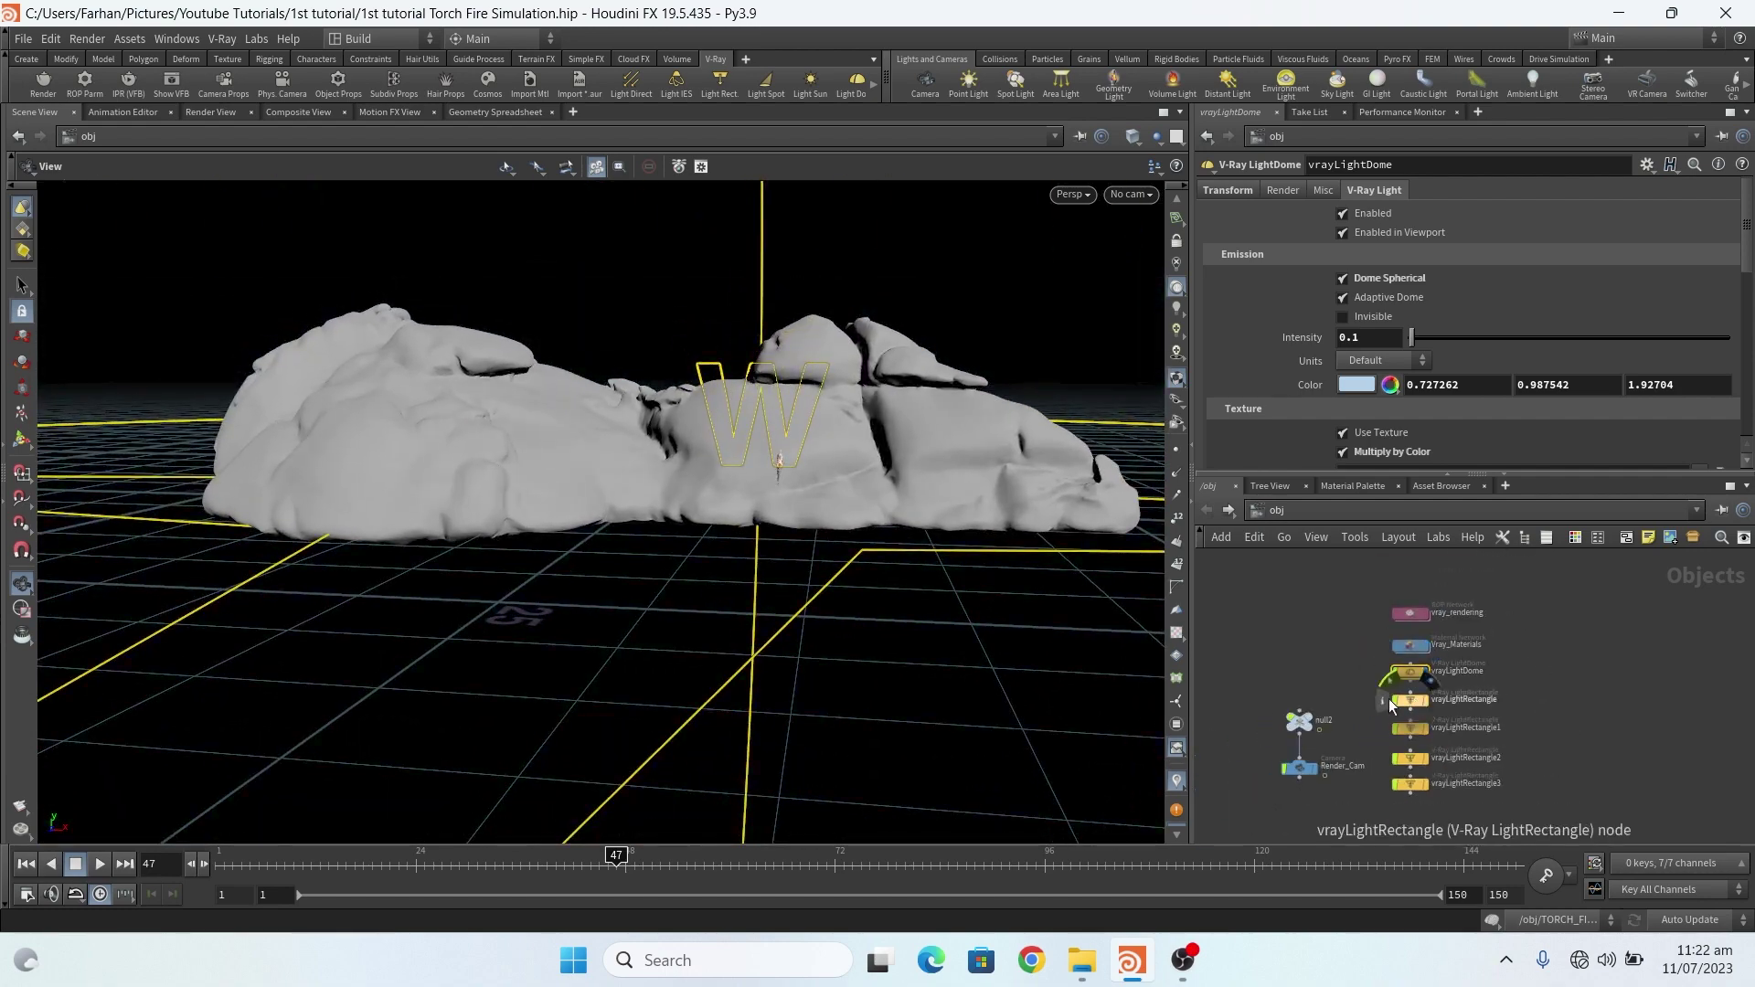
pyautogui.moveTo(1385, 699); pyautogui.dragTo(1442, 799)
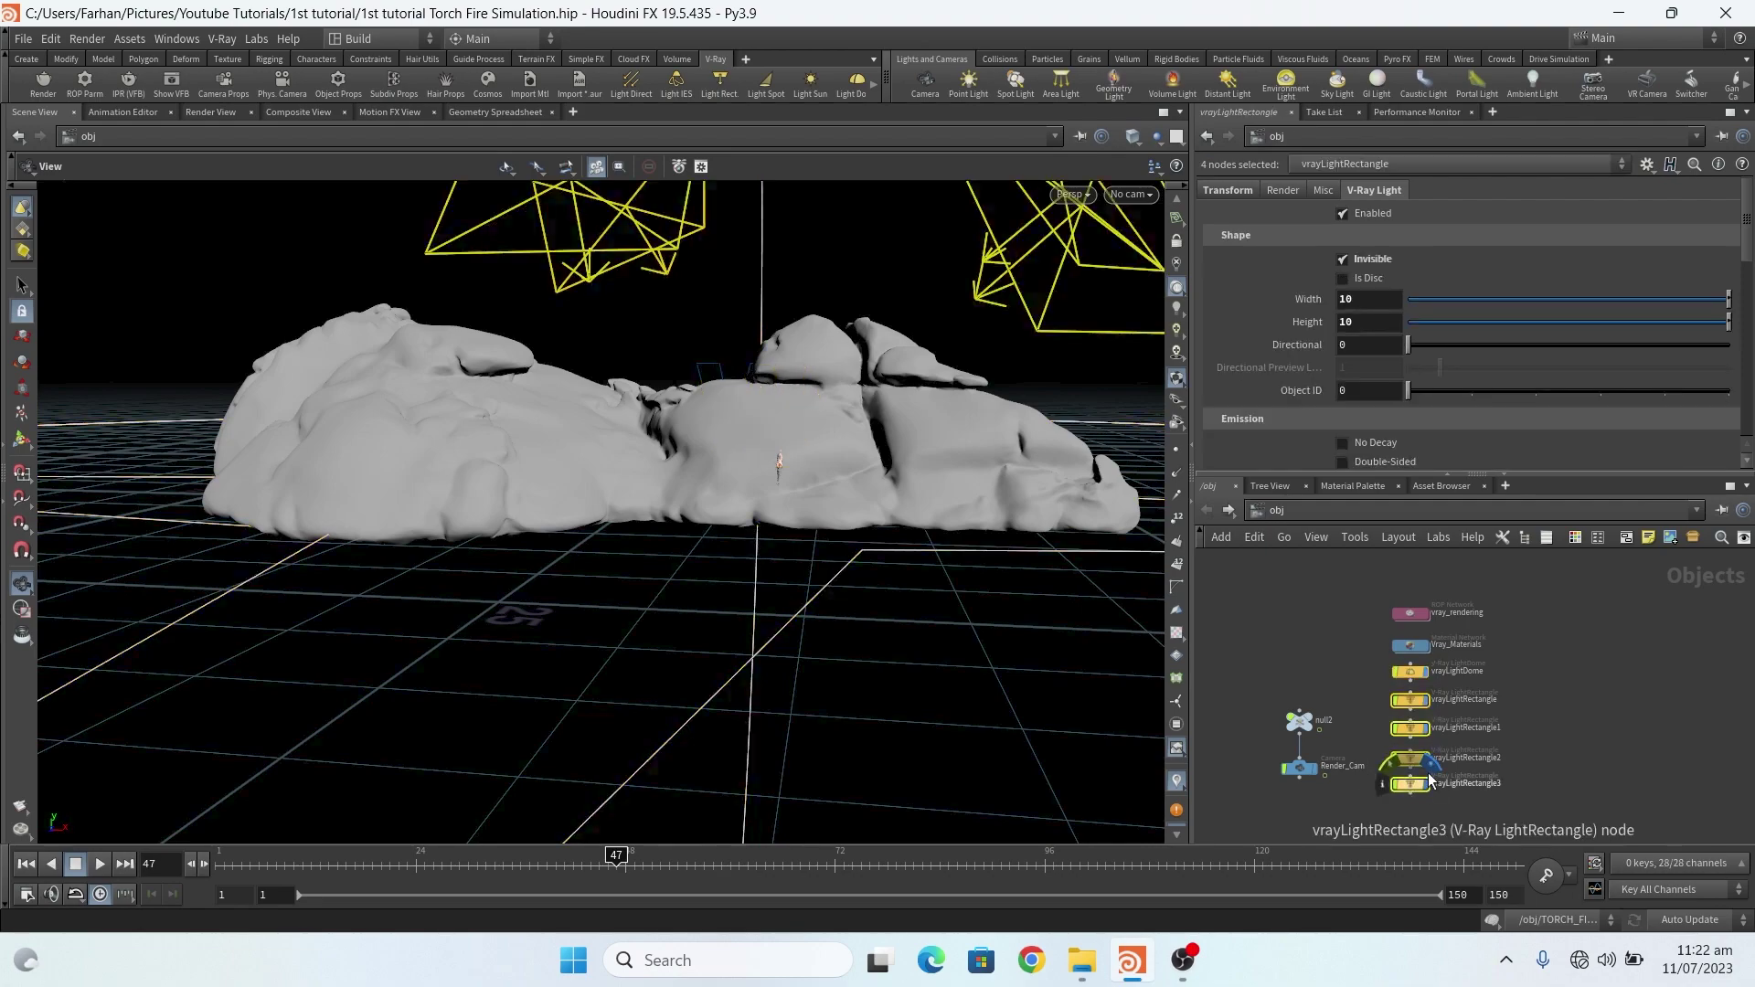
# - Orbit around the rock to inspect the rectangle light gizmos
pyautogui.scroll(-5, 850, 497)
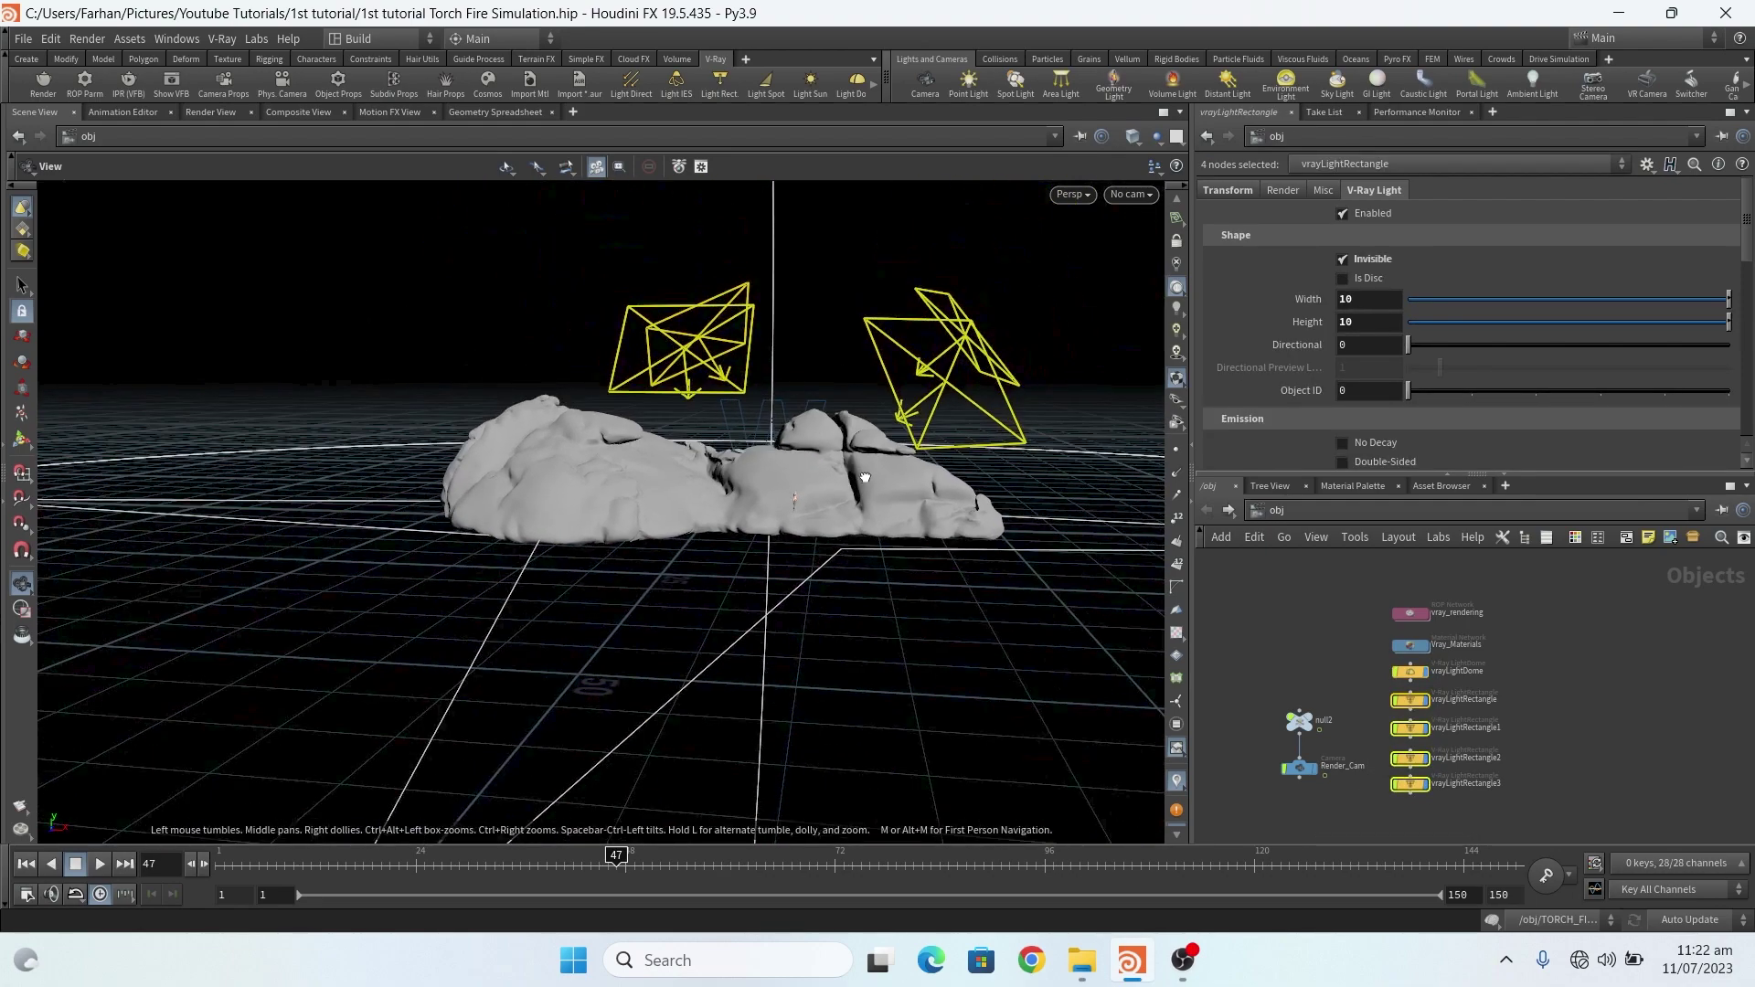
pyautogui.moveTo(850, 476); pyautogui.dragTo(689, 266)
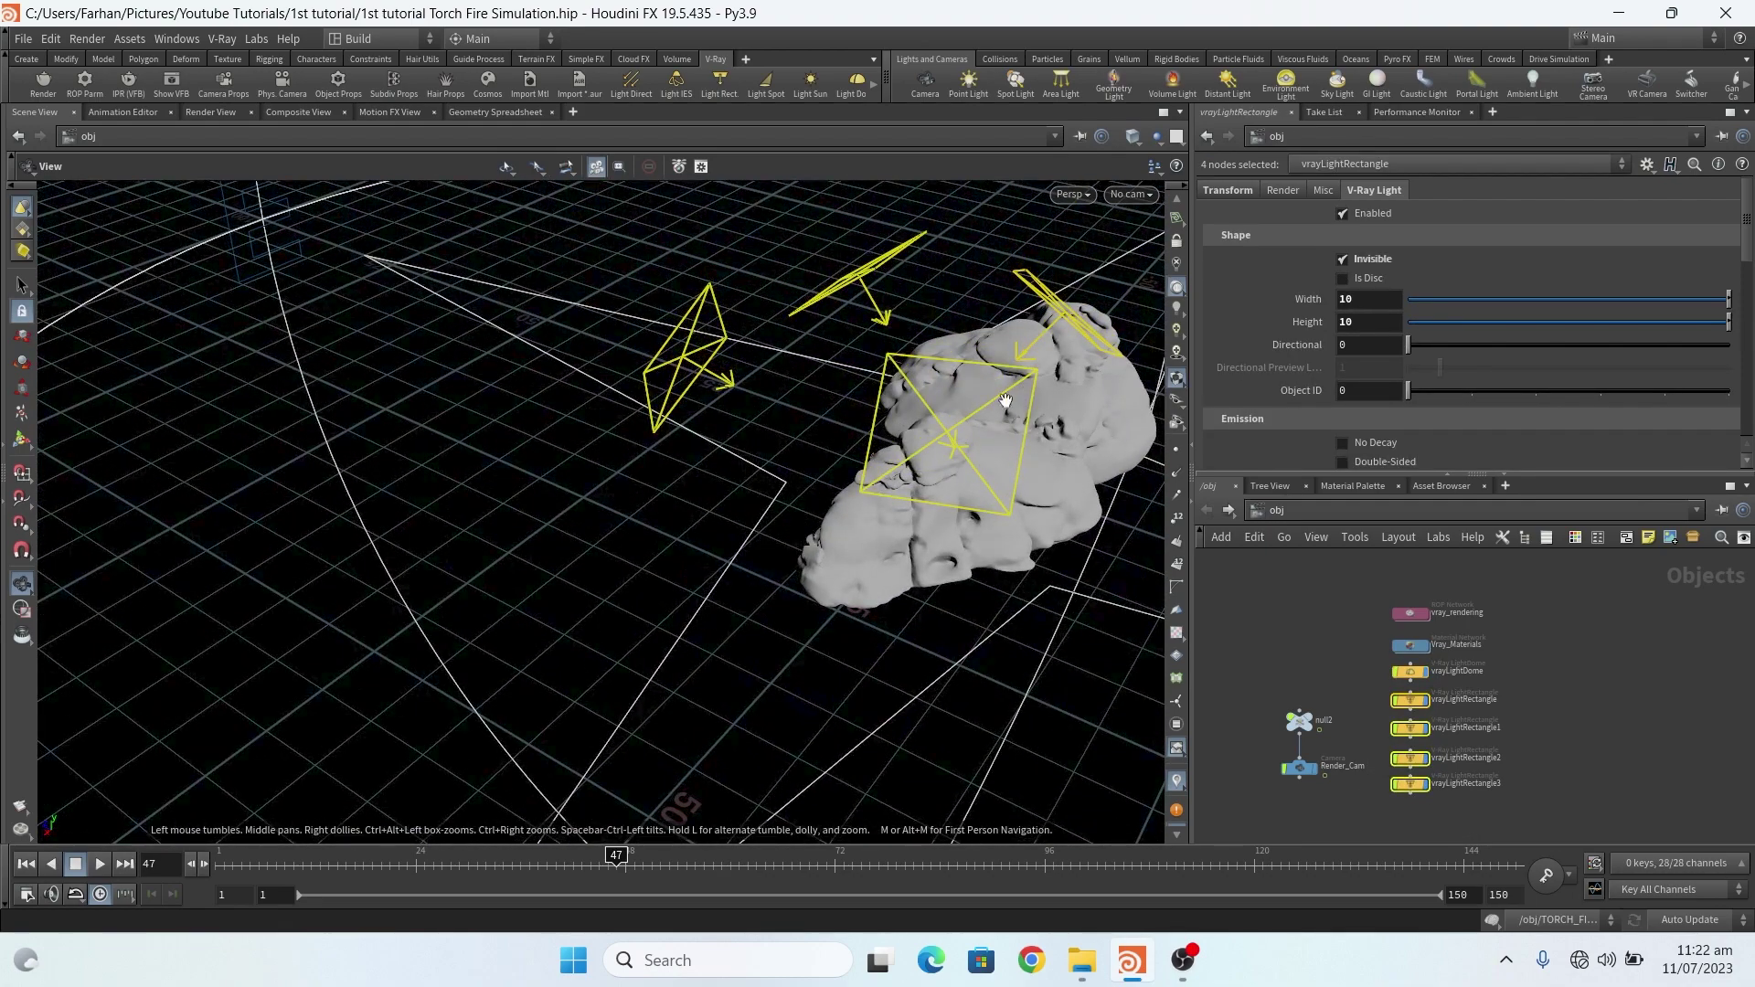
pyautogui.scroll(-5, 1406, 704)
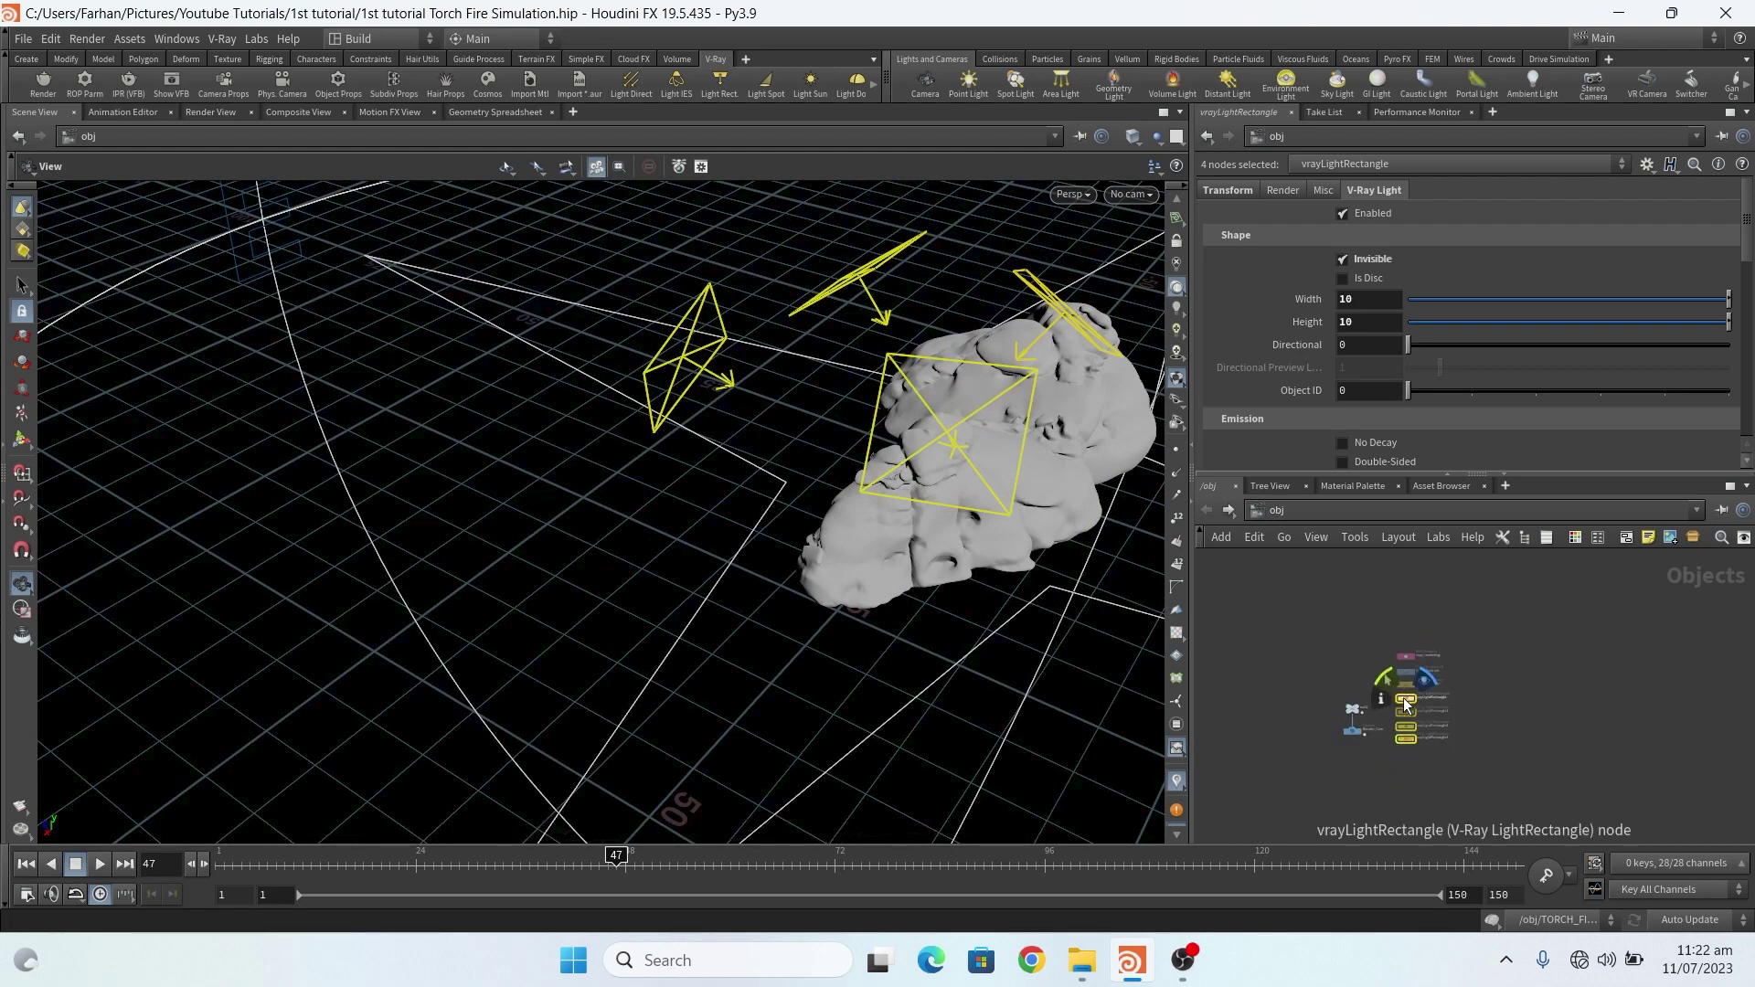
pyautogui.moveTo(1406, 704); pyautogui.dragTo(1727, 722, button='middle')
pyautogui.scroll(3, 1547, 695)
pyautogui.scroll(-3, 1479, 705)
pyautogui.scroll(3, 1477, 705)
pyautogui.scroll(-3, 1461, 710)
pyautogui.scroll(5, 1545, 700)
pyautogui.scroll(-2, 1577, 713)
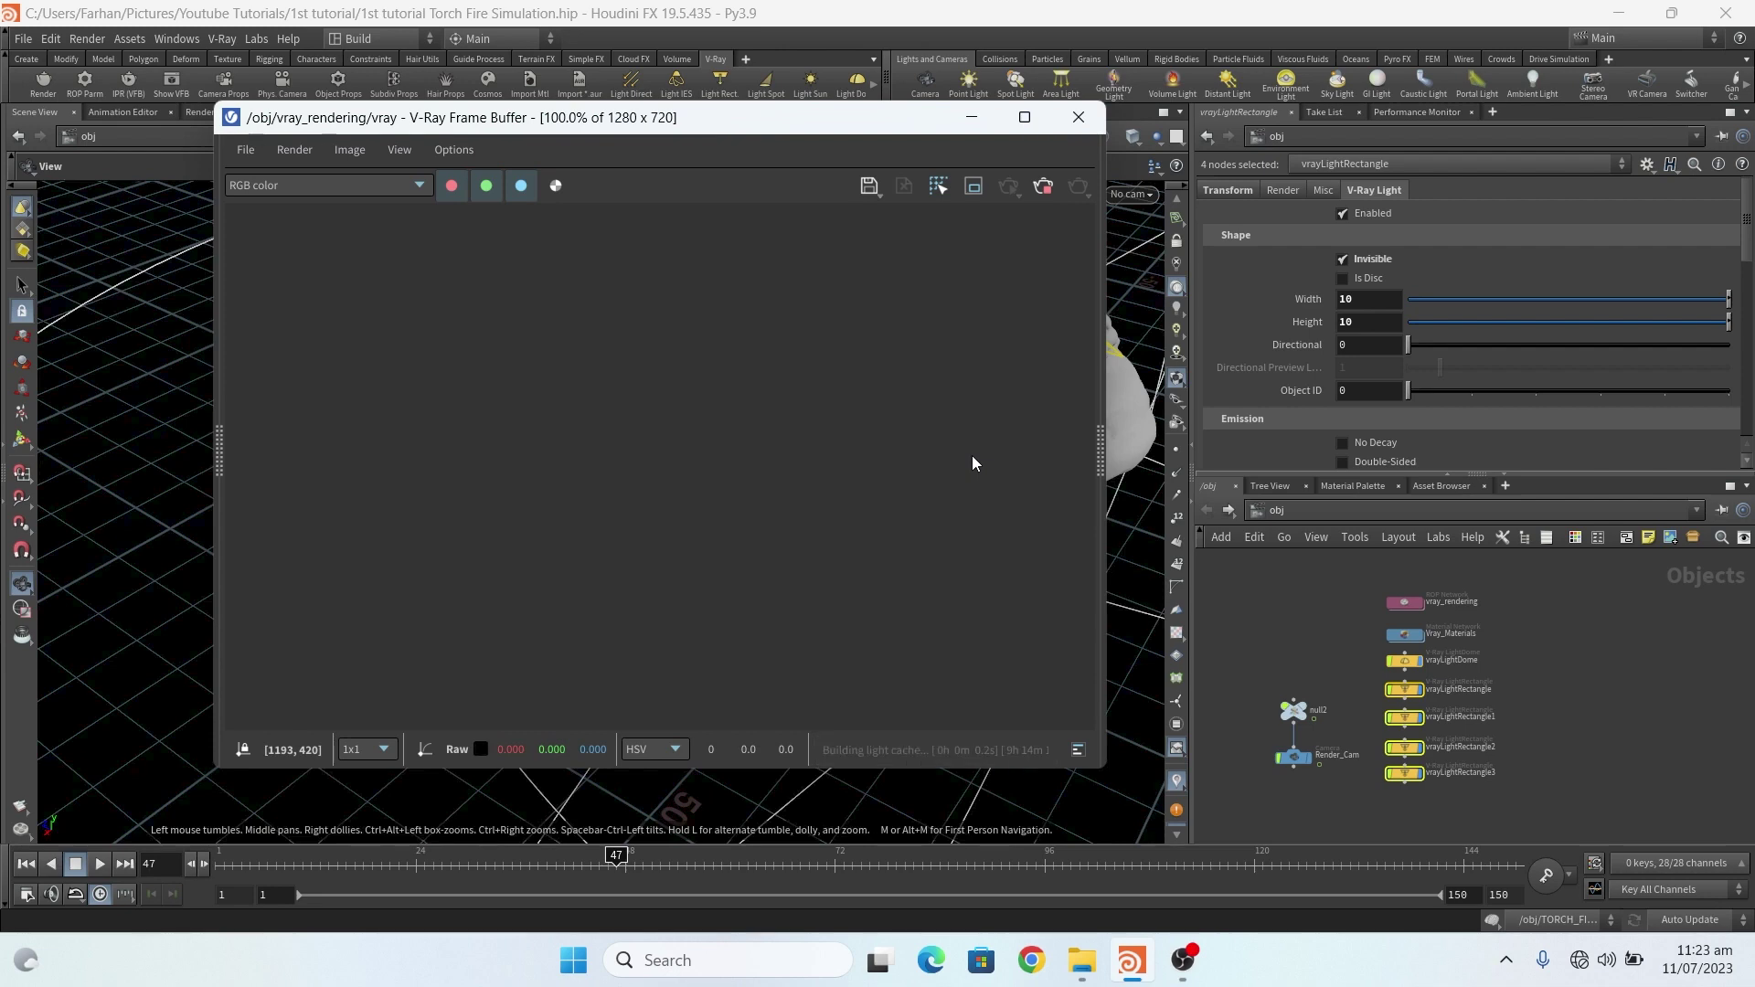
# - Watch the V-Ray Frame Buffer show the orange-lit rock at 50% as the light cache builds
pyautogui.scroll(-2, 798, 435)
pyautogui.scroll(1, 586, 461)
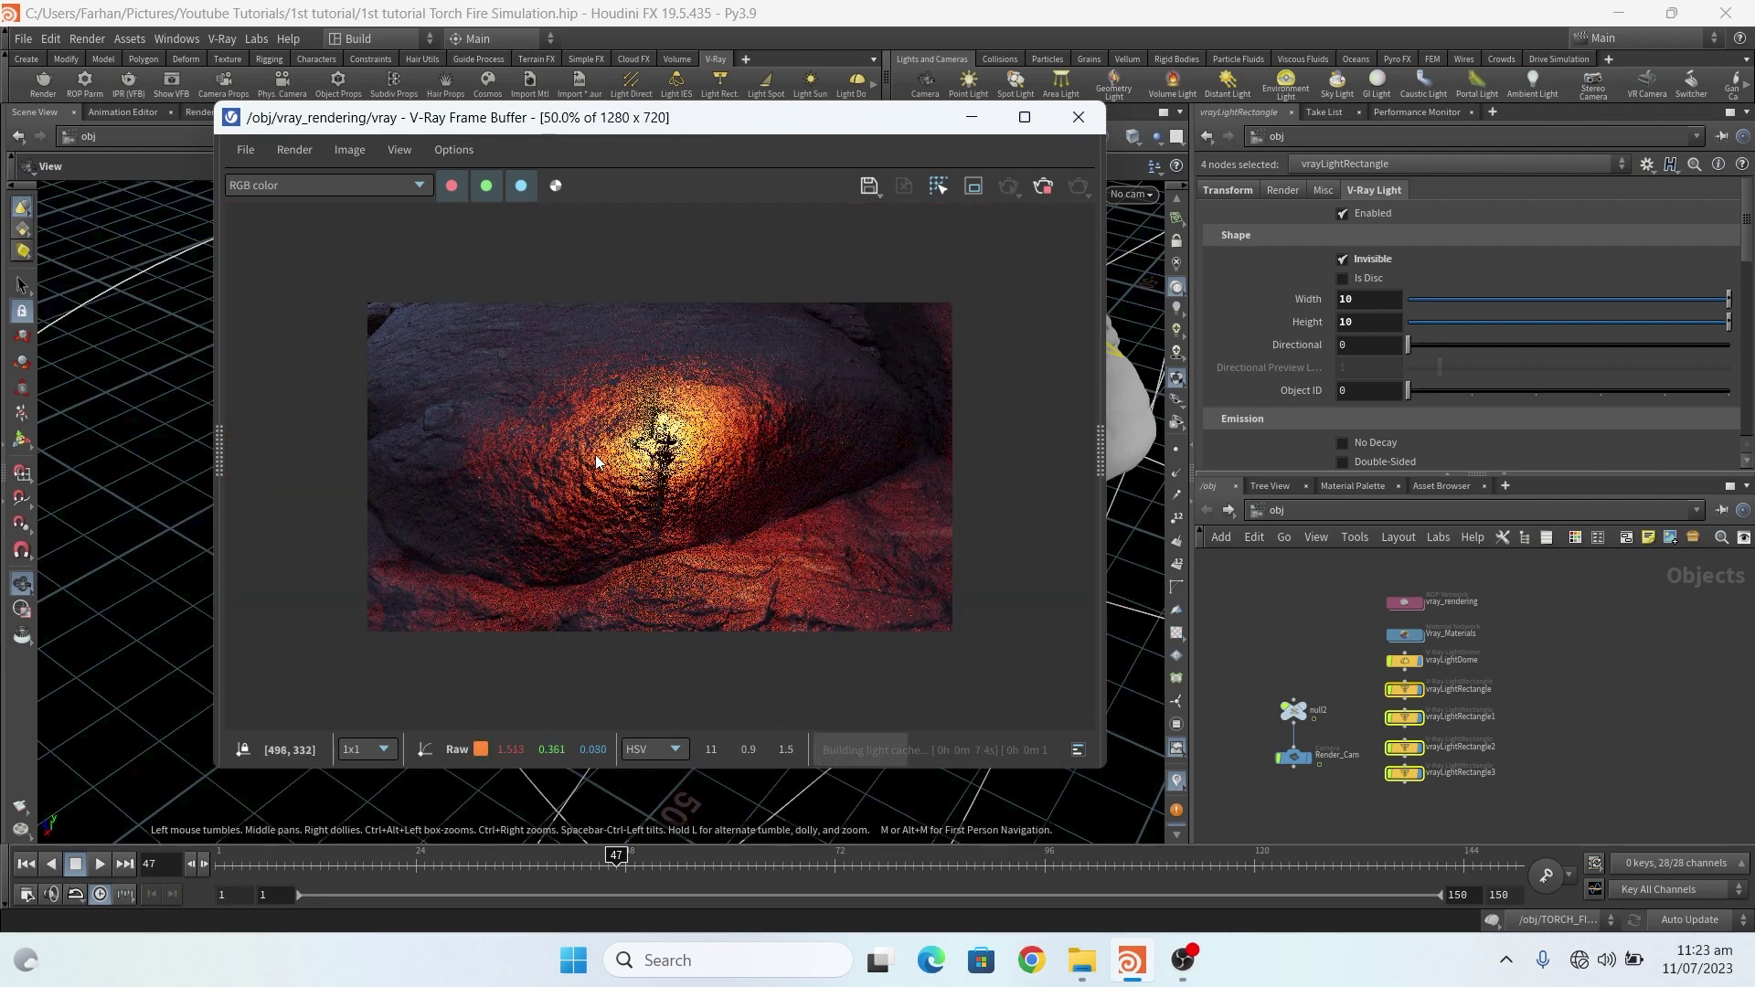
pyautogui.click(420, 185)
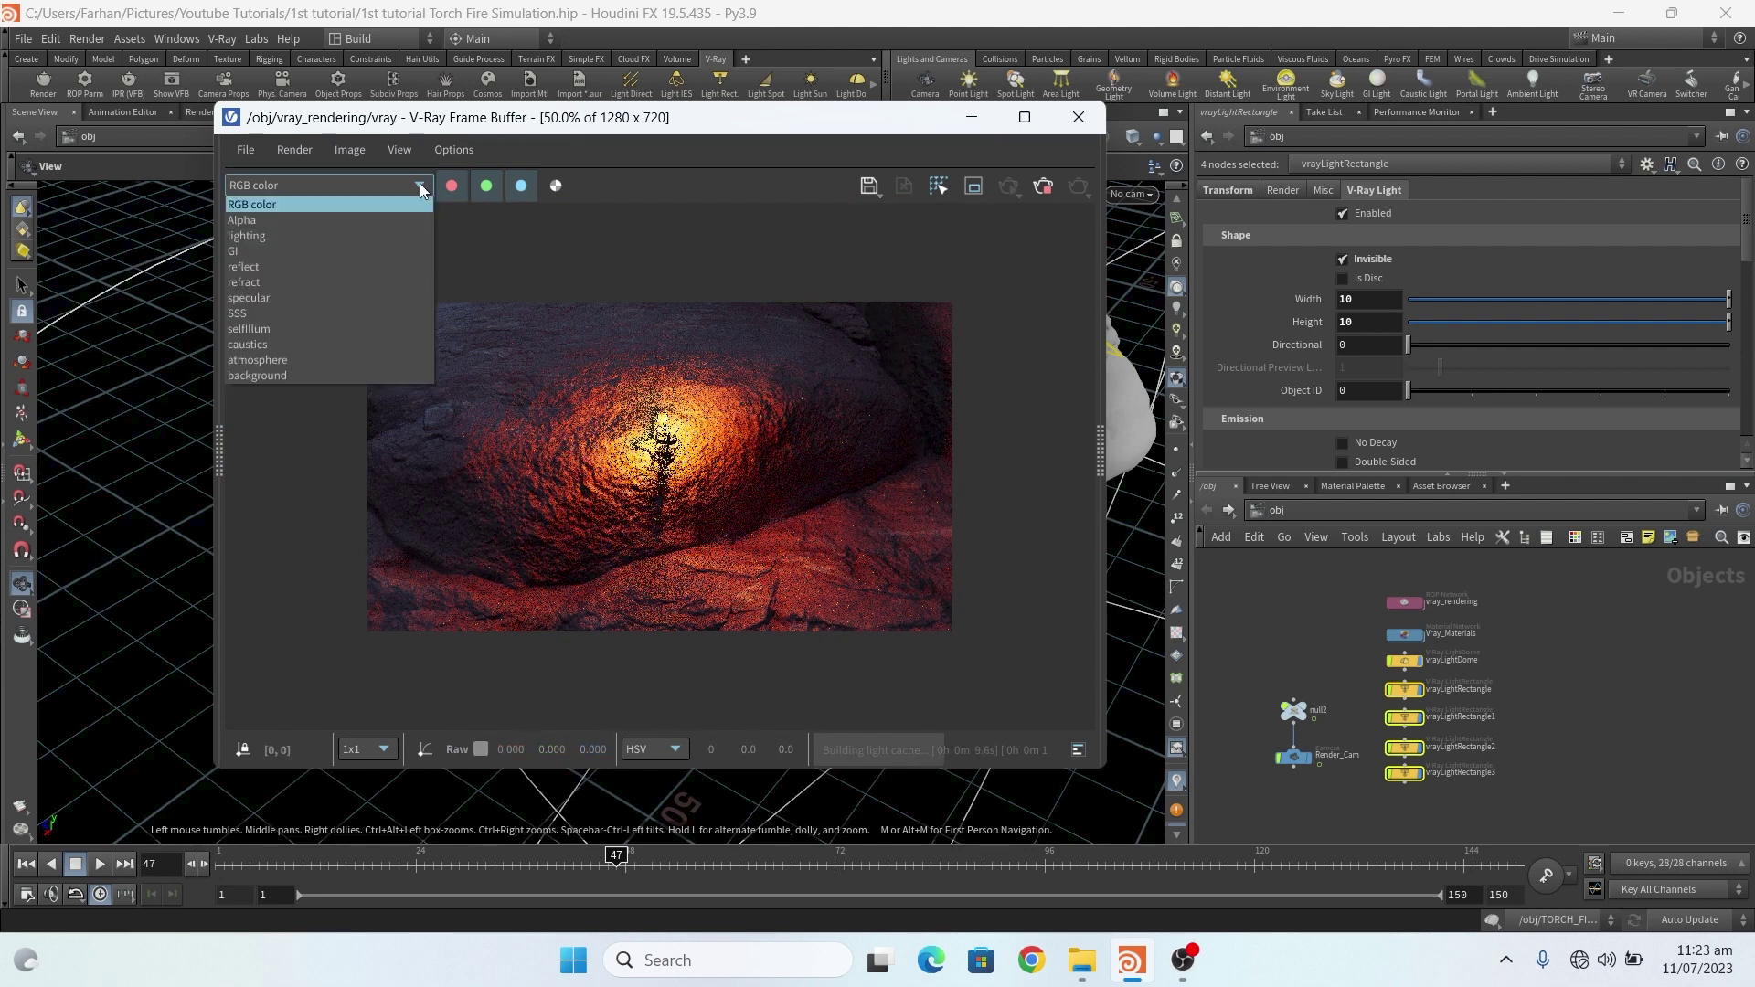
pyautogui.click(382, 236)
pyautogui.click(348, 185)
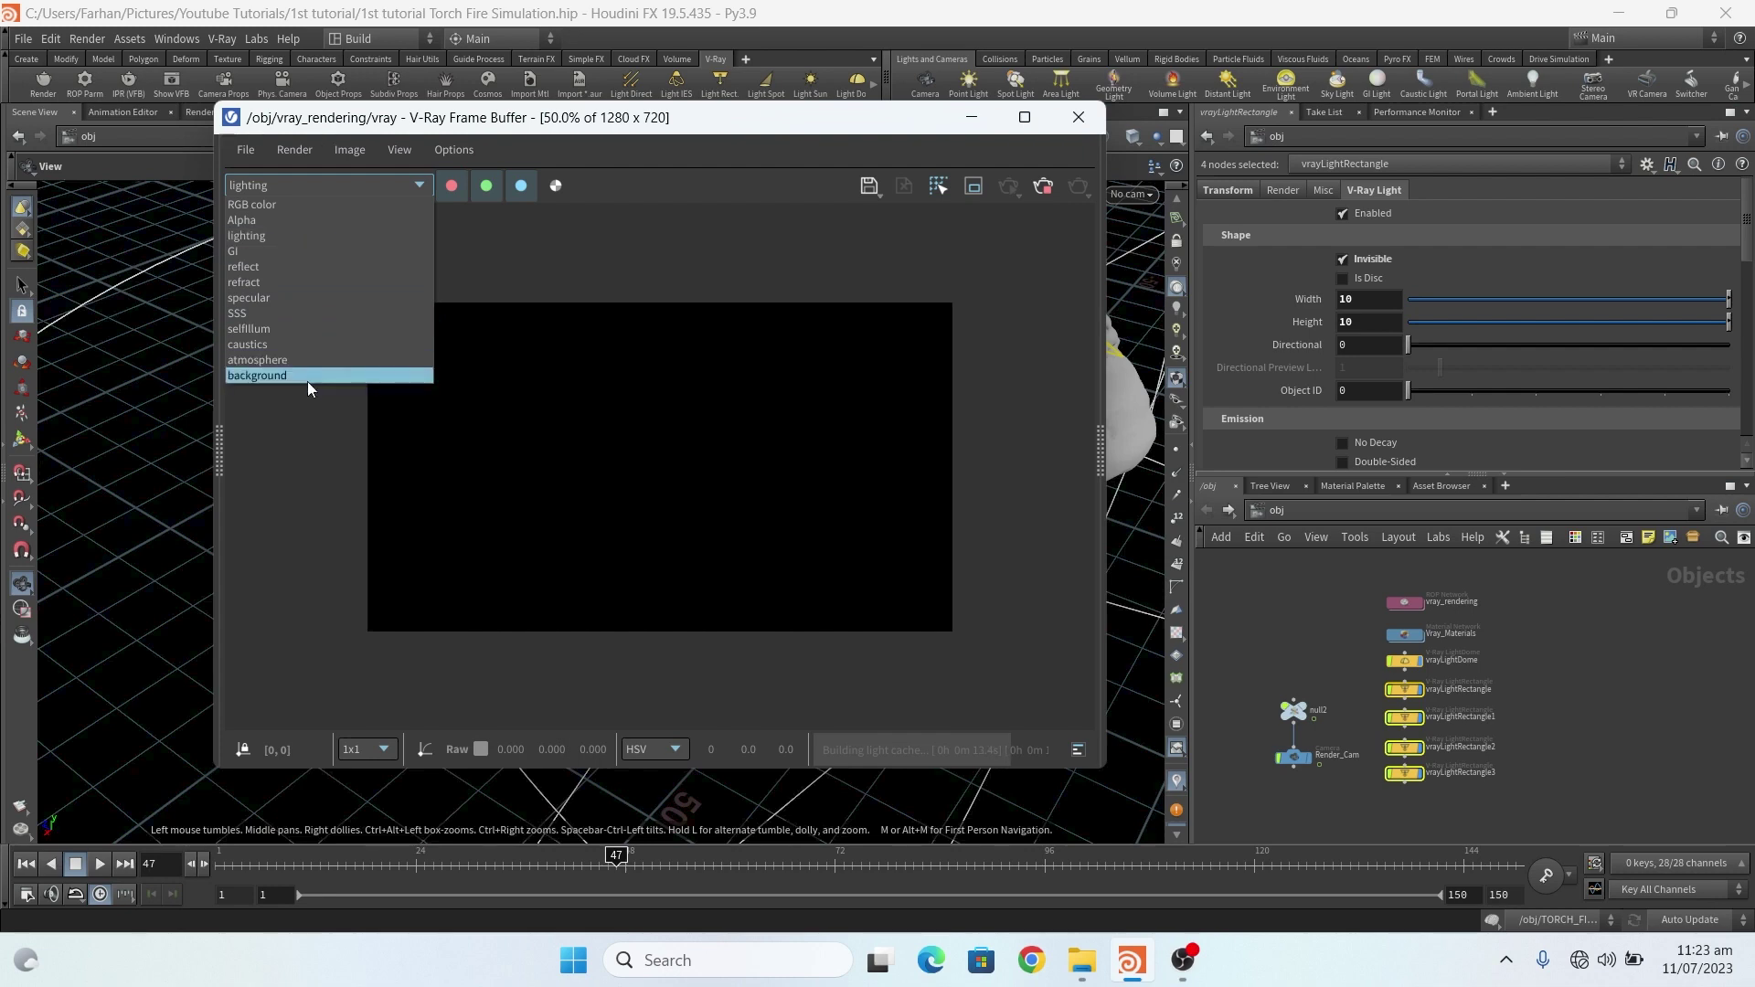
pyautogui.click(338, 180)
pyautogui.click(338, 179)
pyautogui.click(276, 204)
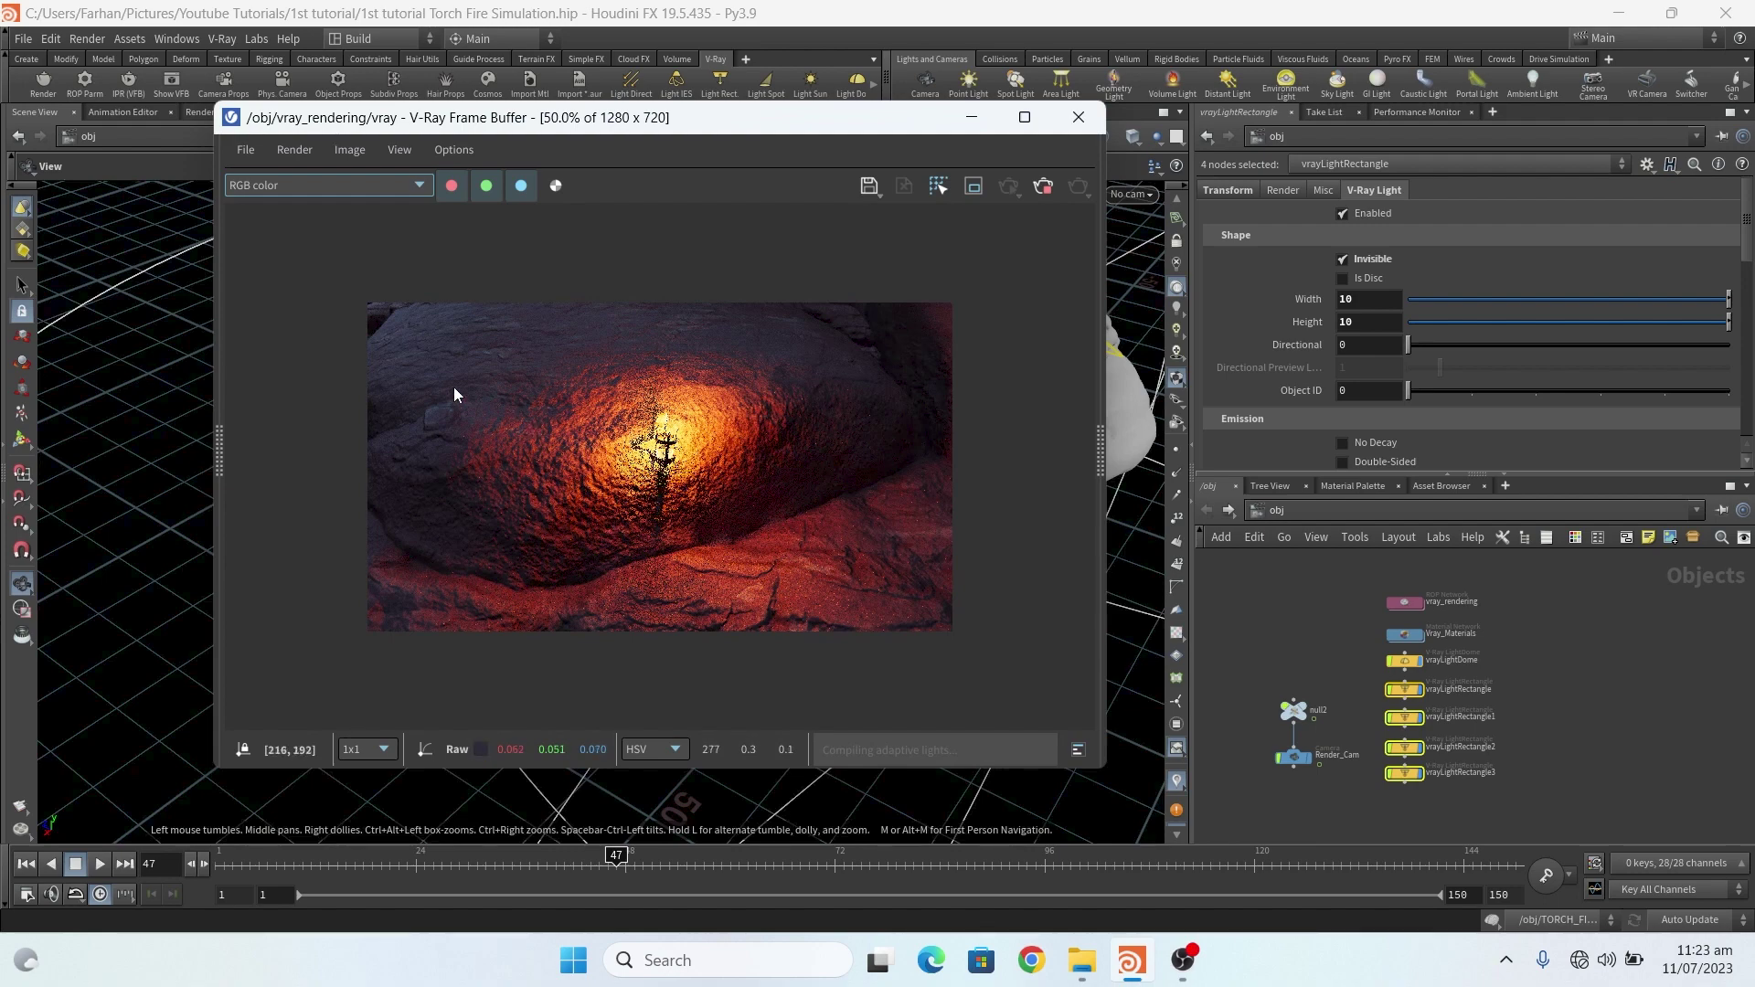
pyautogui.scroll(2, 441, 479)
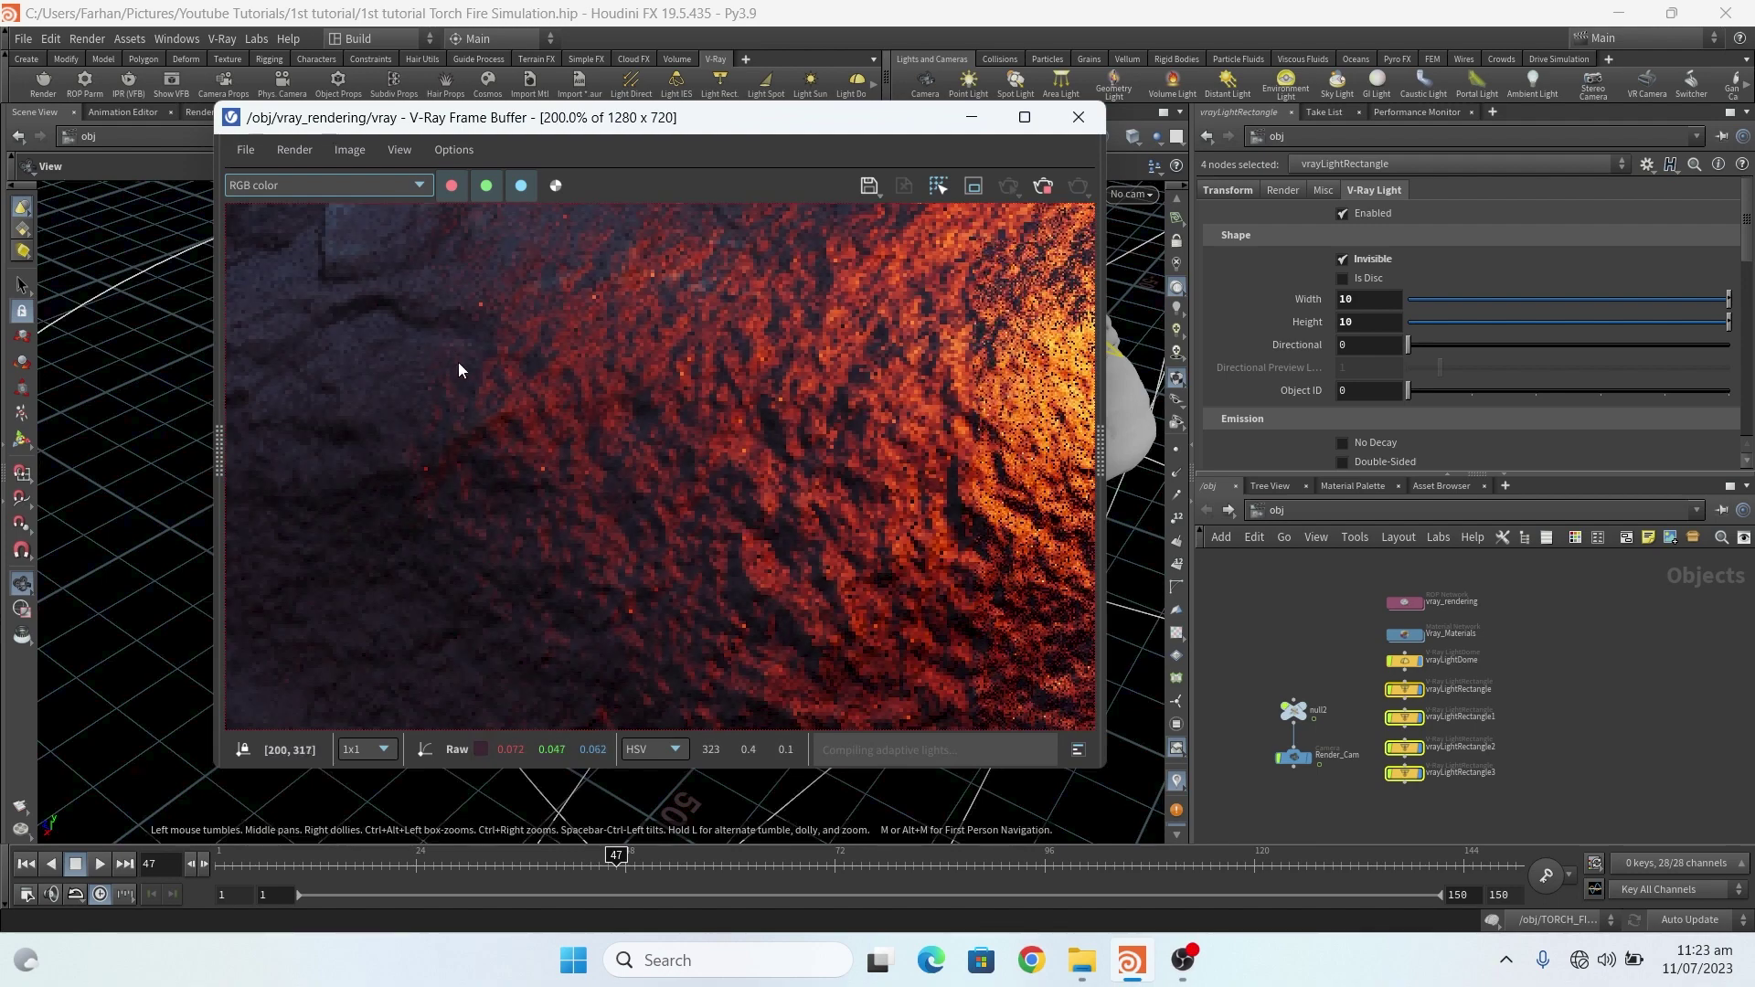
pyautogui.scroll(-2, 400, 398)
pyautogui.scroll(1, 508, 438)
pyautogui.scroll(1, 459, 386)
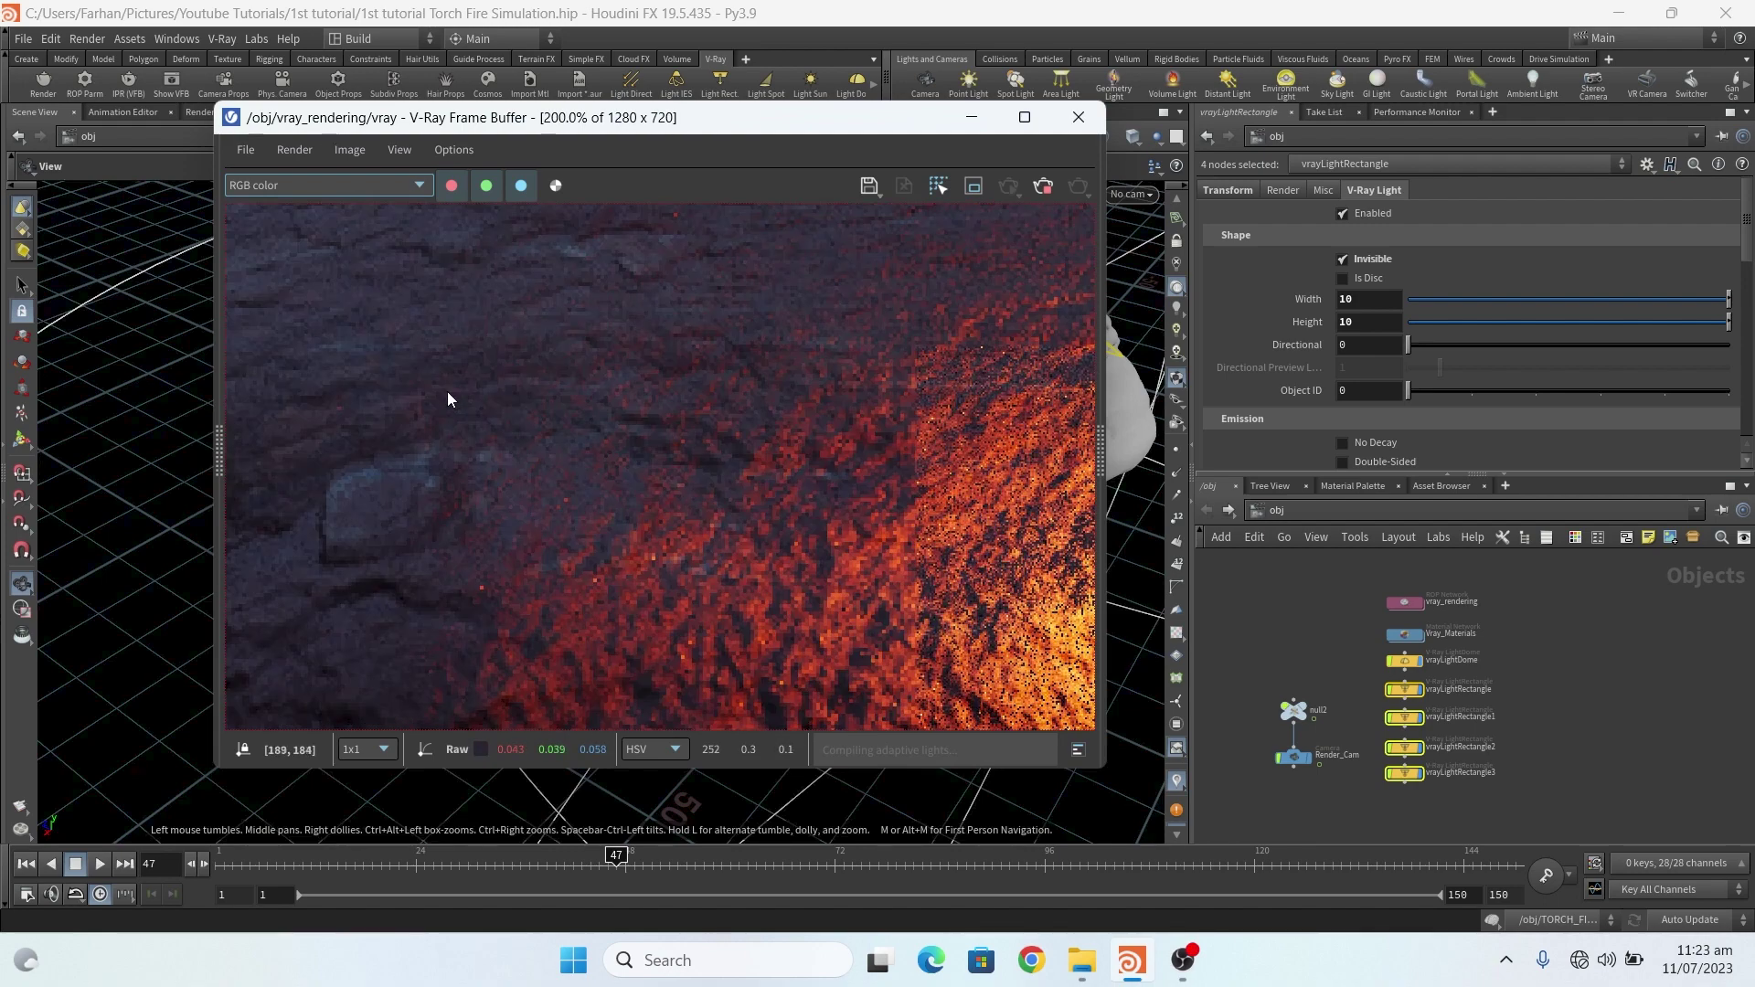
pyautogui.scroll(-2, 421, 470)
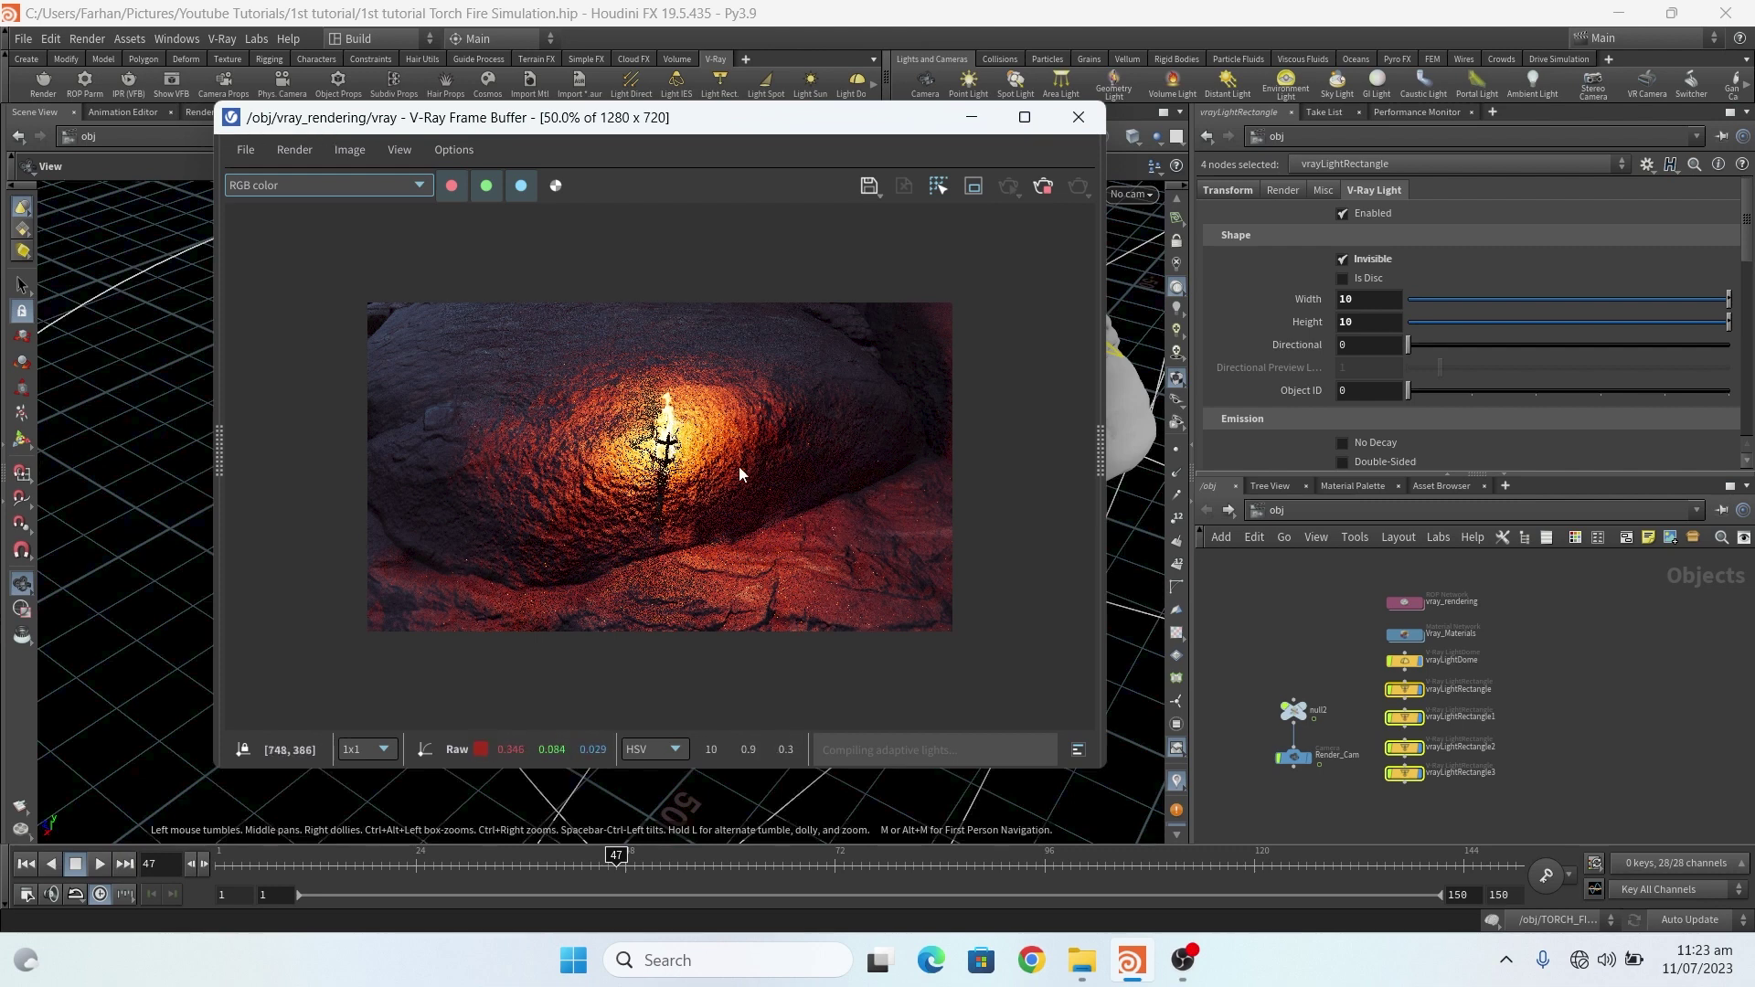
pyautogui.click(416, 187)
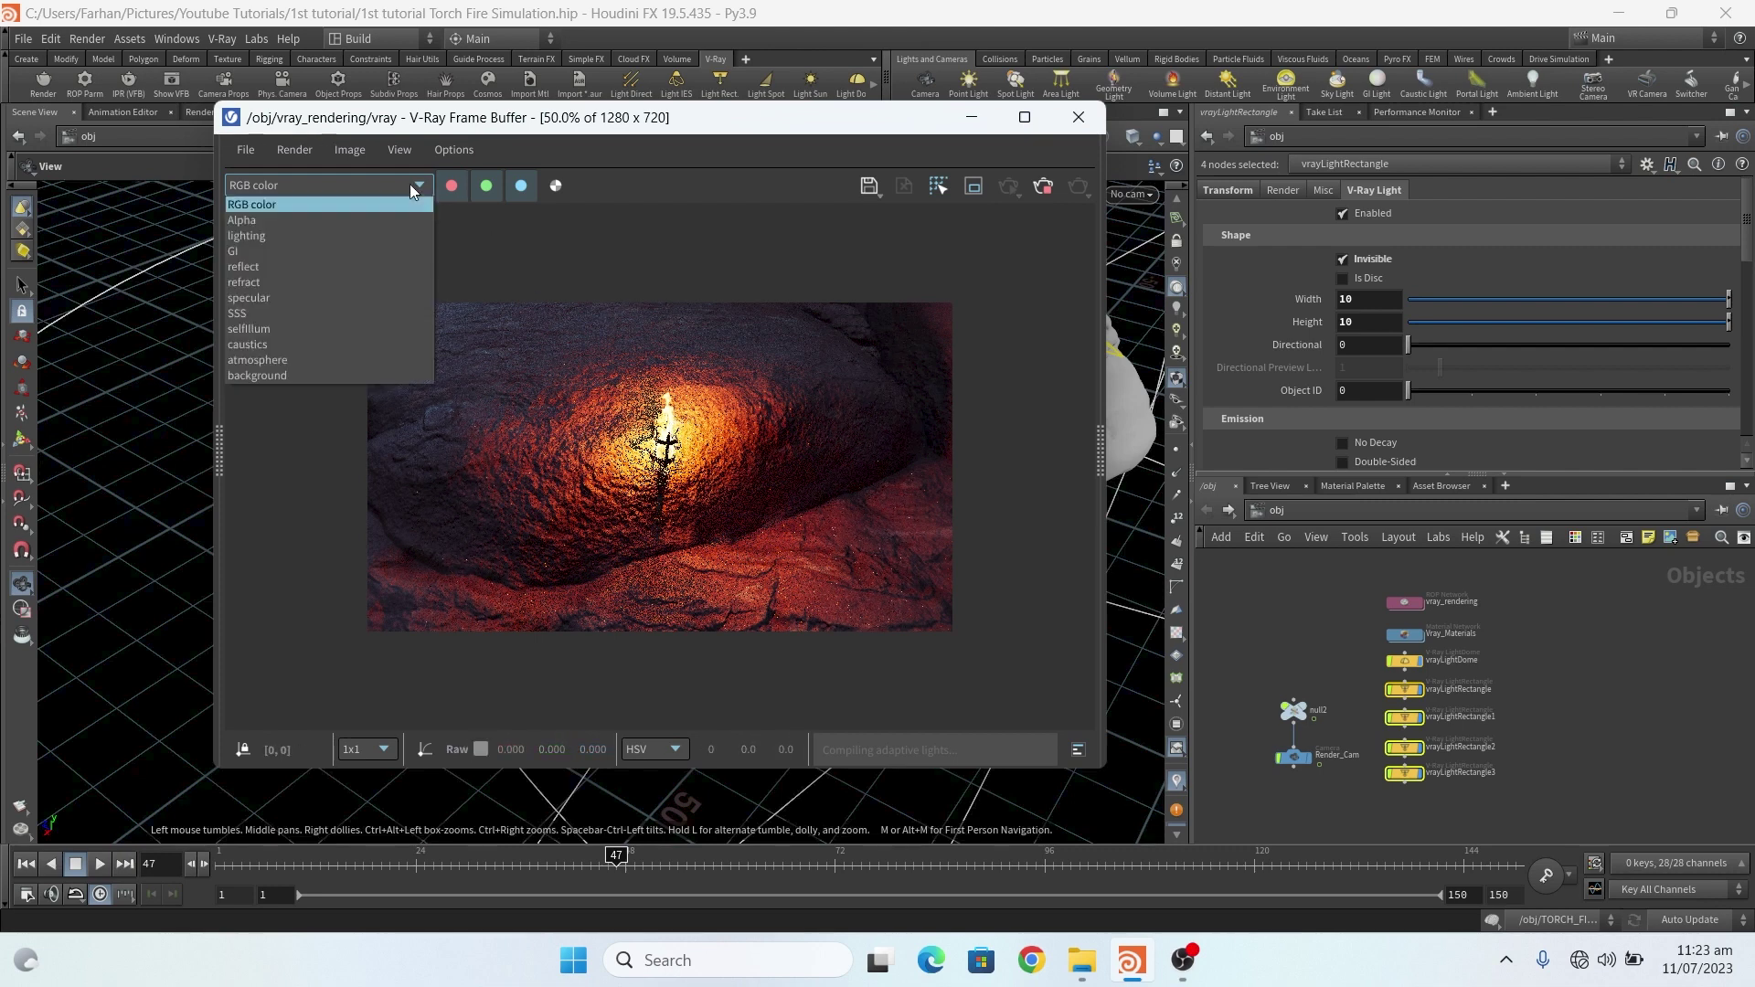
pyautogui.click(403, 235)
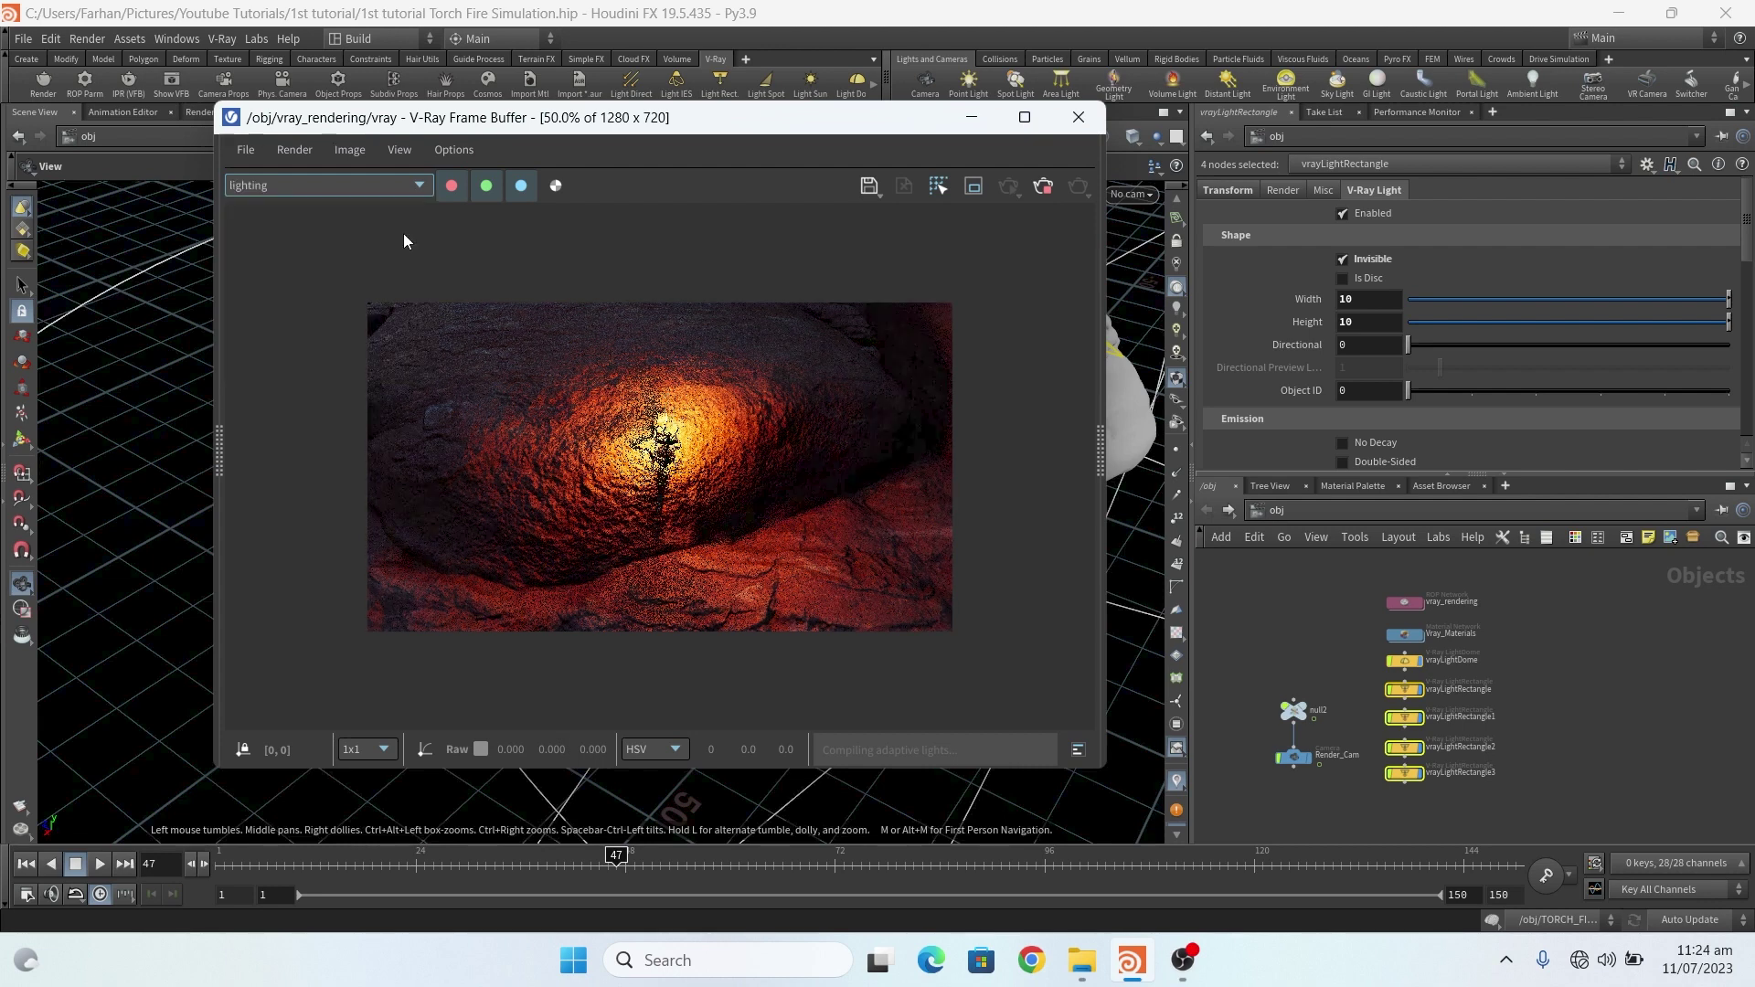
pyautogui.click(378, 188)
pyautogui.click(365, 247)
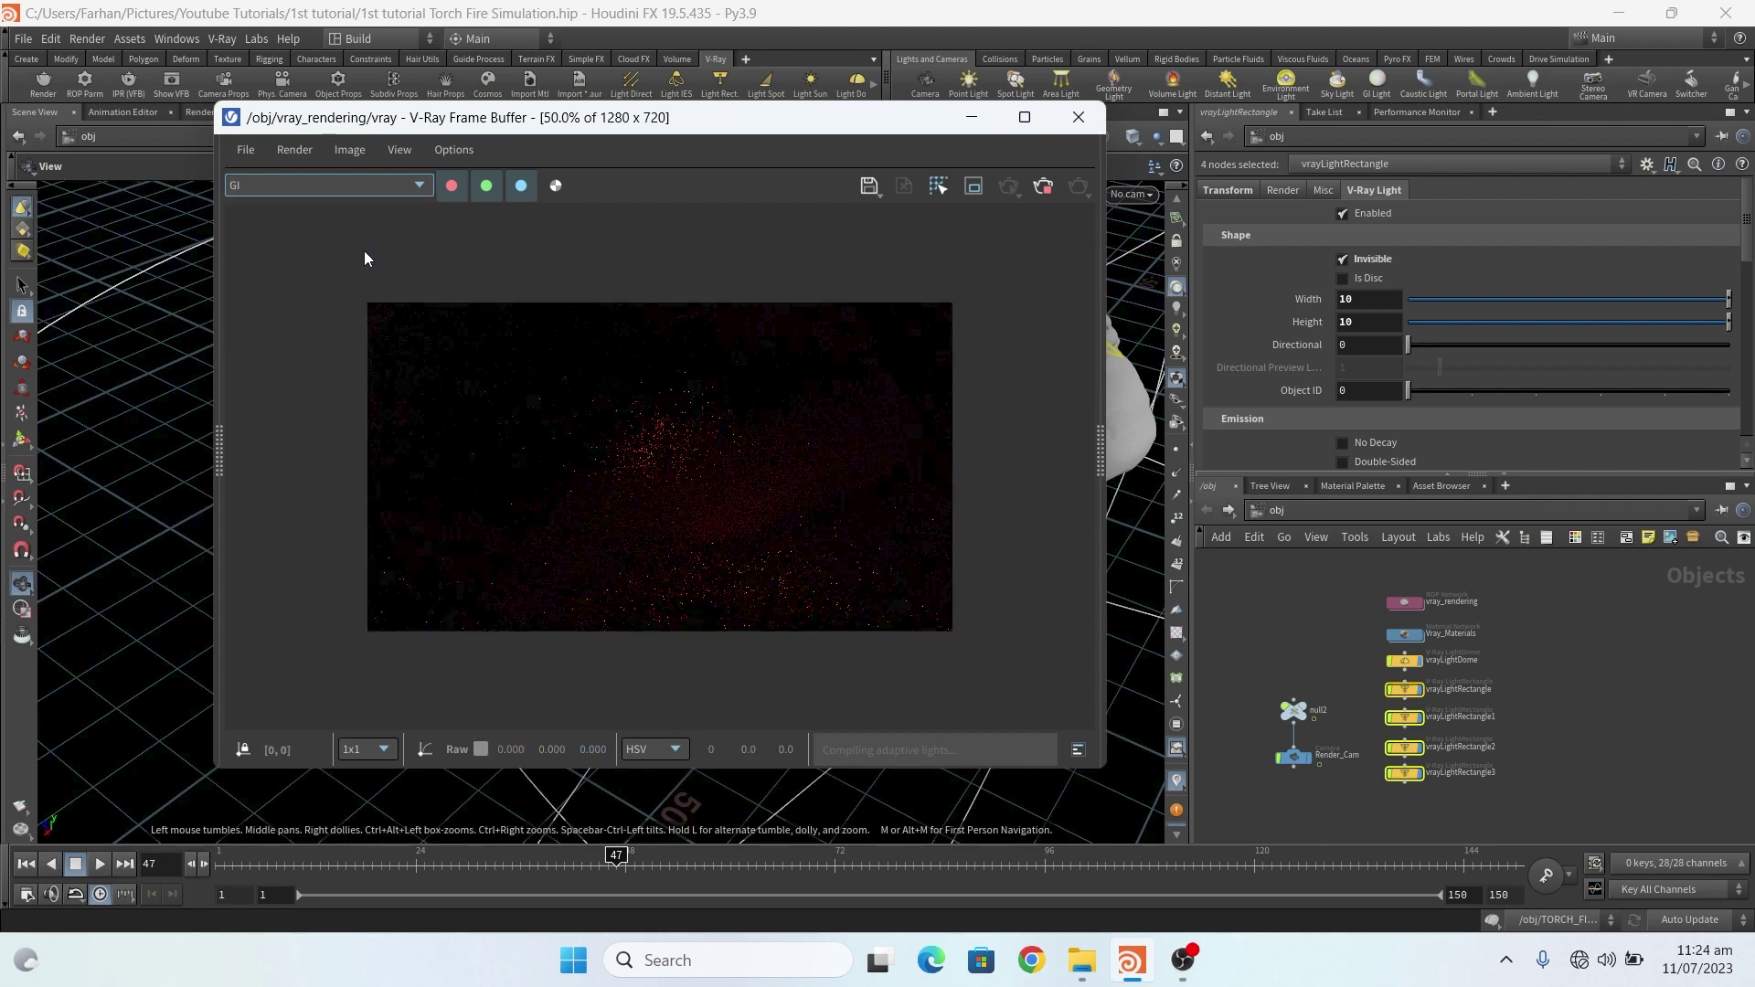
pyautogui.click(361, 185)
pyautogui.click(343, 267)
pyautogui.click(361, 187)
pyautogui.click(341, 296)
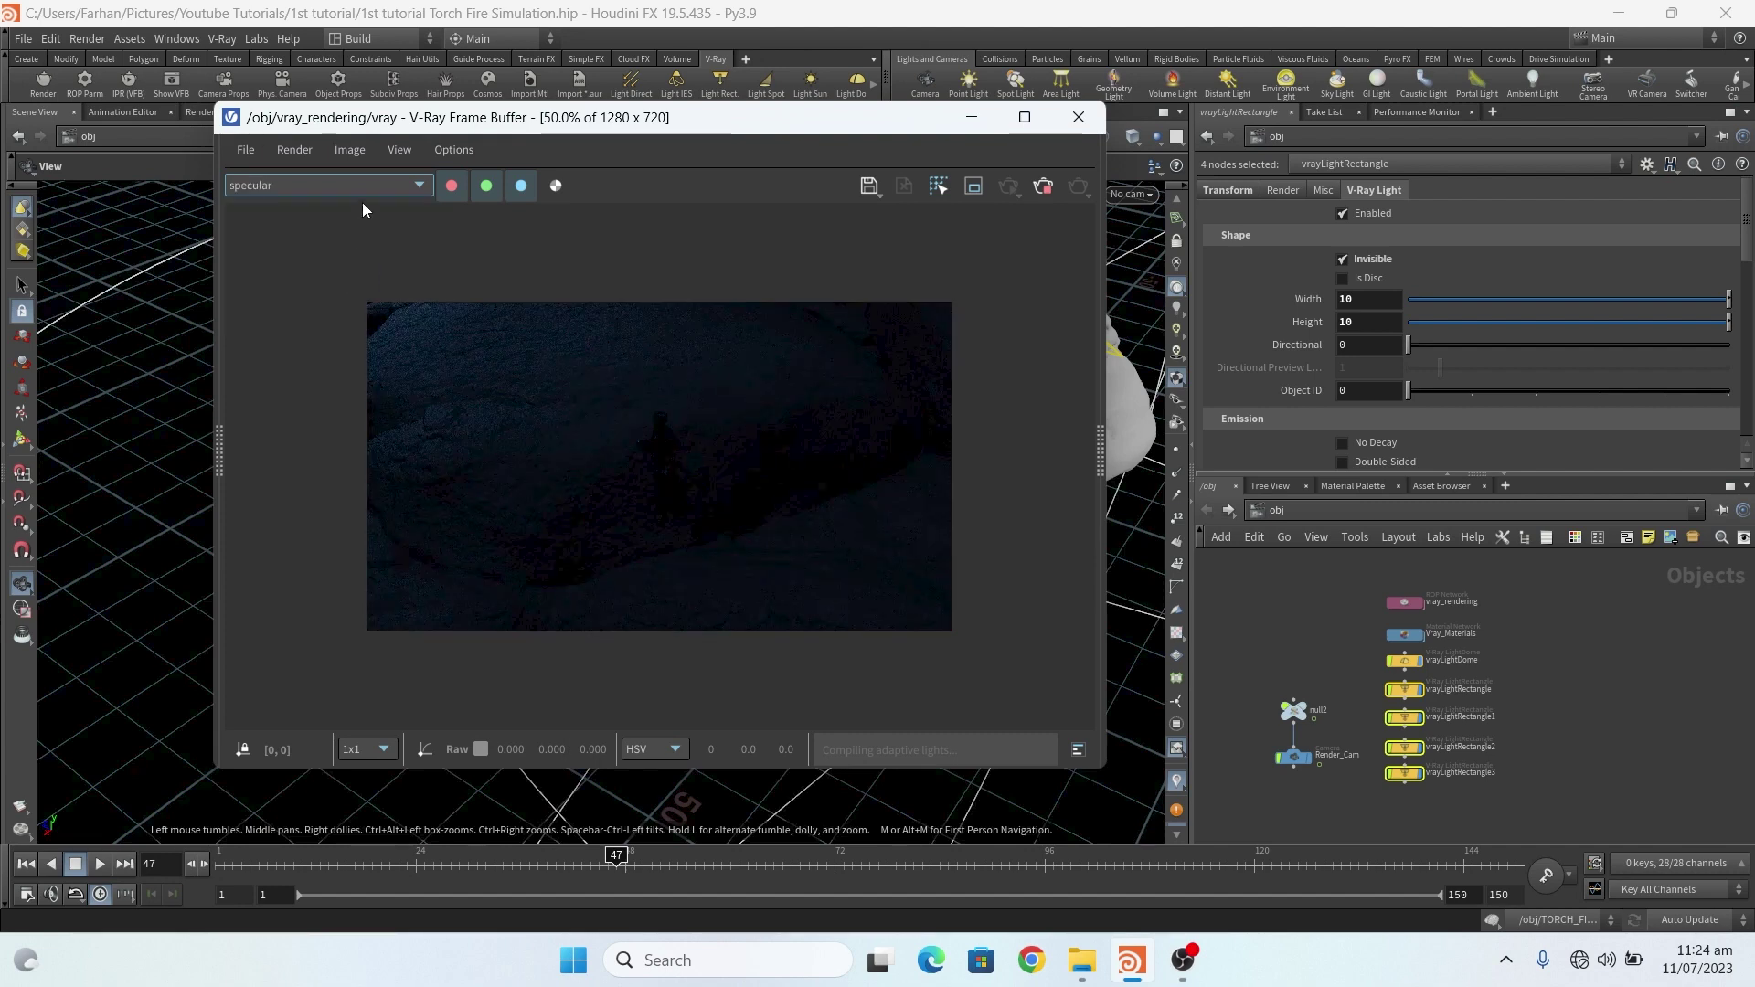
pyautogui.click(361, 189)
pyautogui.click(347, 338)
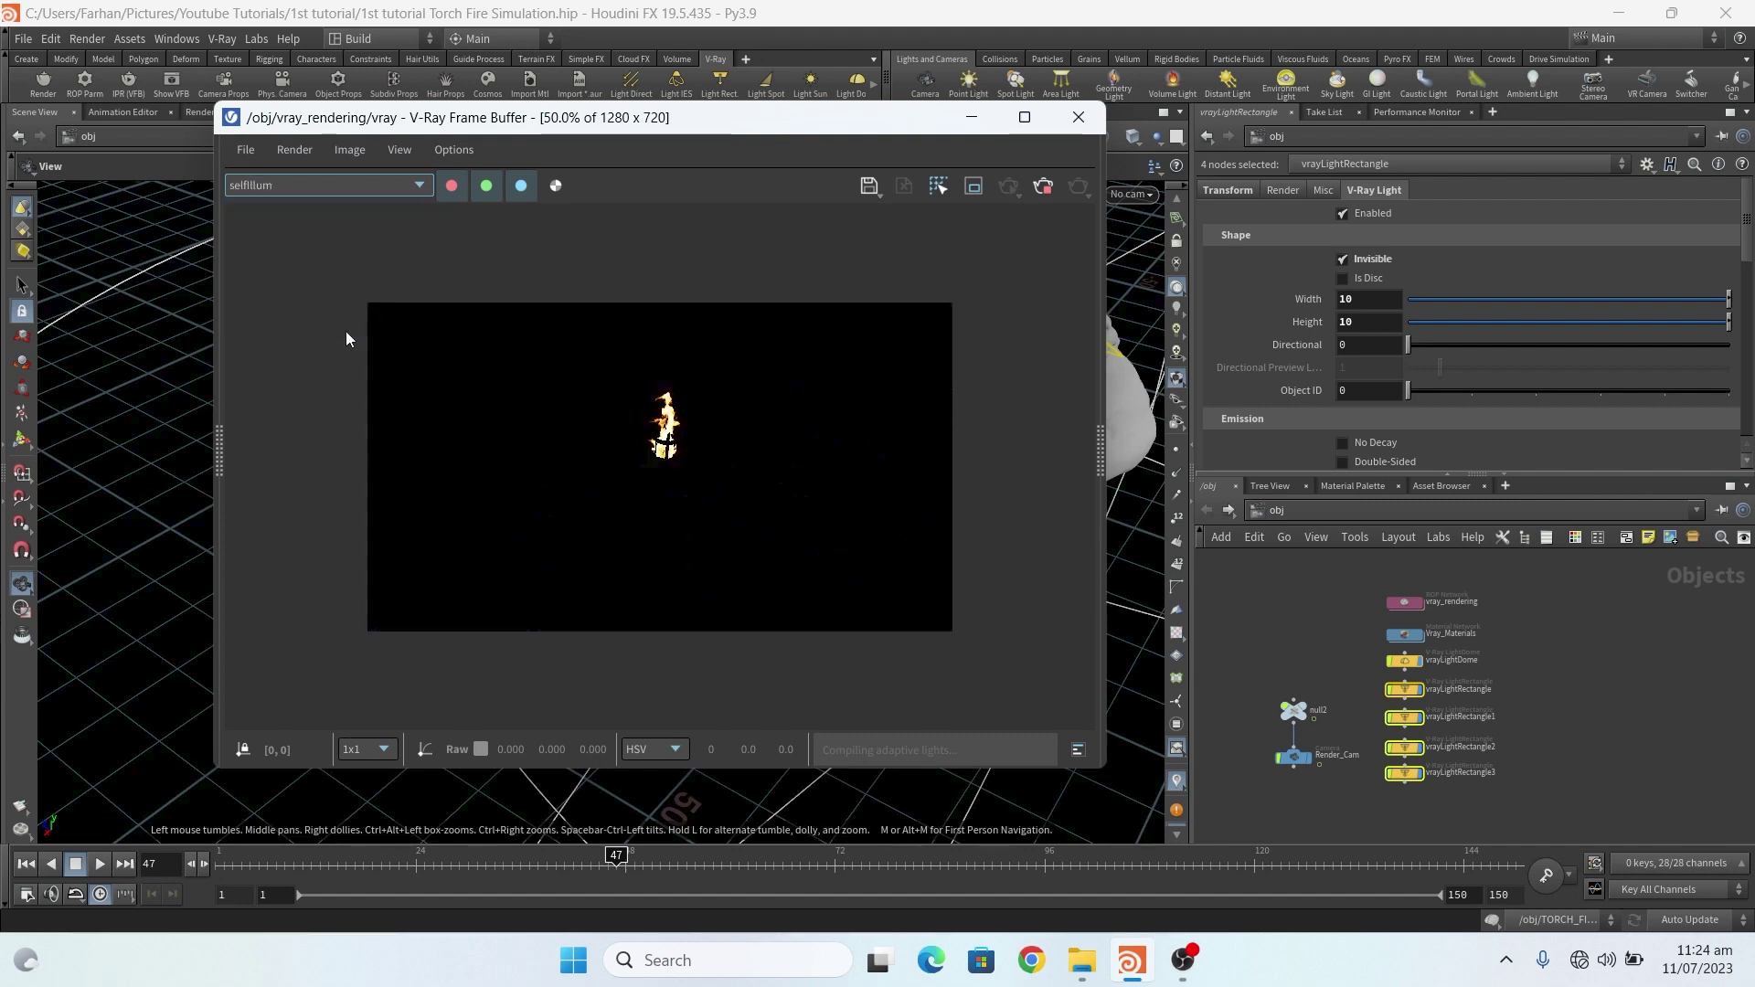
pyautogui.click(355, 182)
pyautogui.click(334, 364)
pyautogui.click(399, 185)
pyautogui.click(360, 205)
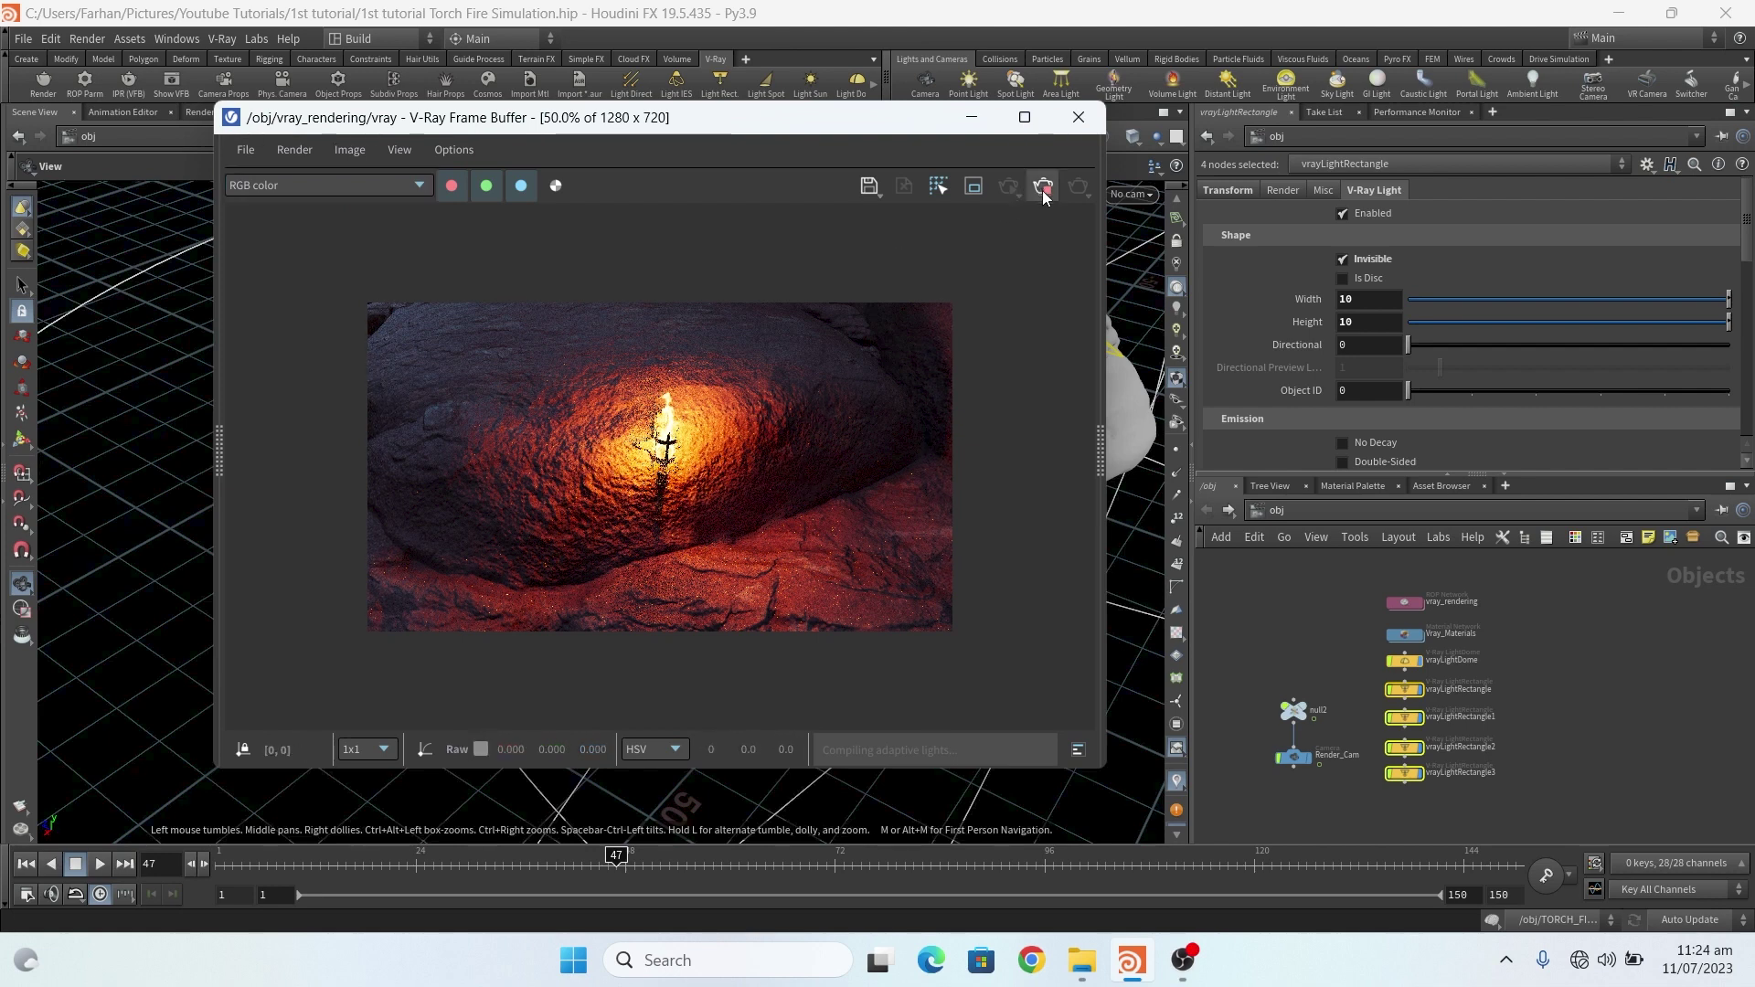
# - Close the V-Ray Frame Buffer window to return to the 3D scene
pyautogui.click(1078, 117)
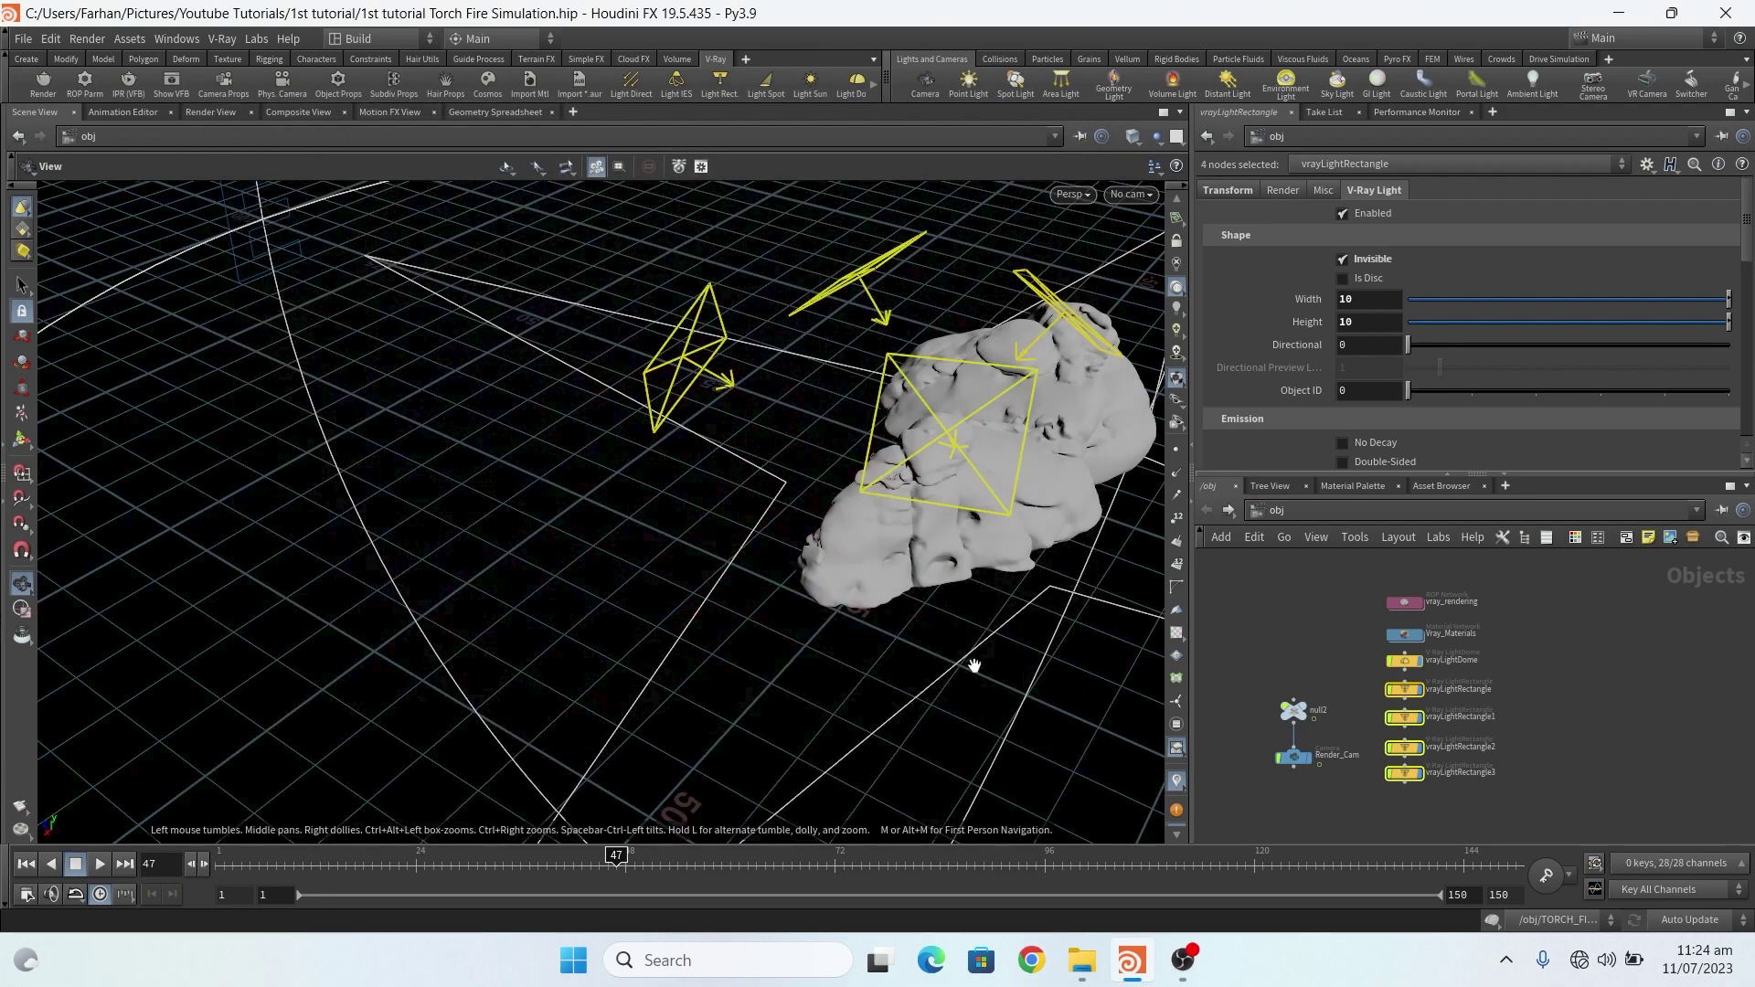